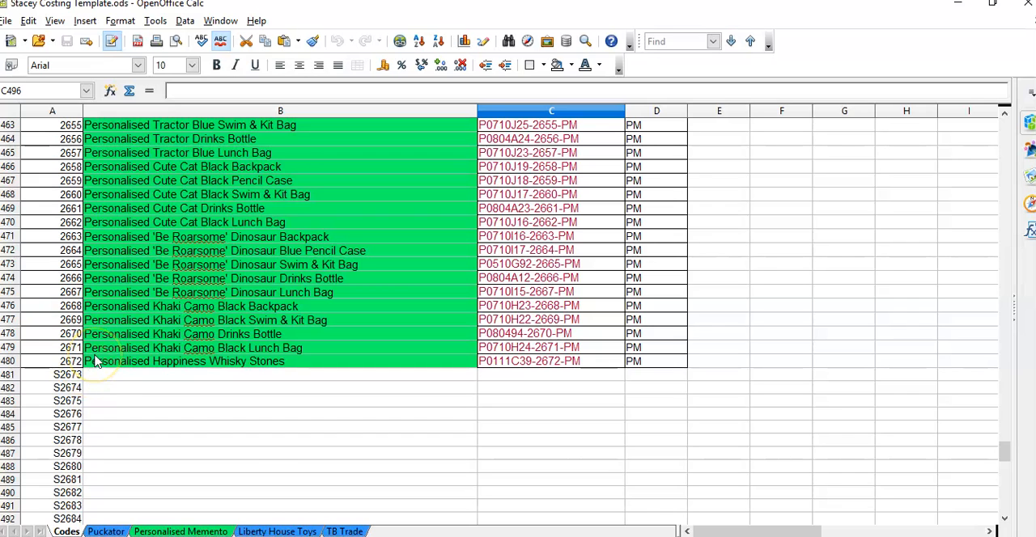
# Step: Extend the stock code series in column A of the Codes sheet from S2726 down to S2734
pyautogui.scroll(-13, 94, 361)
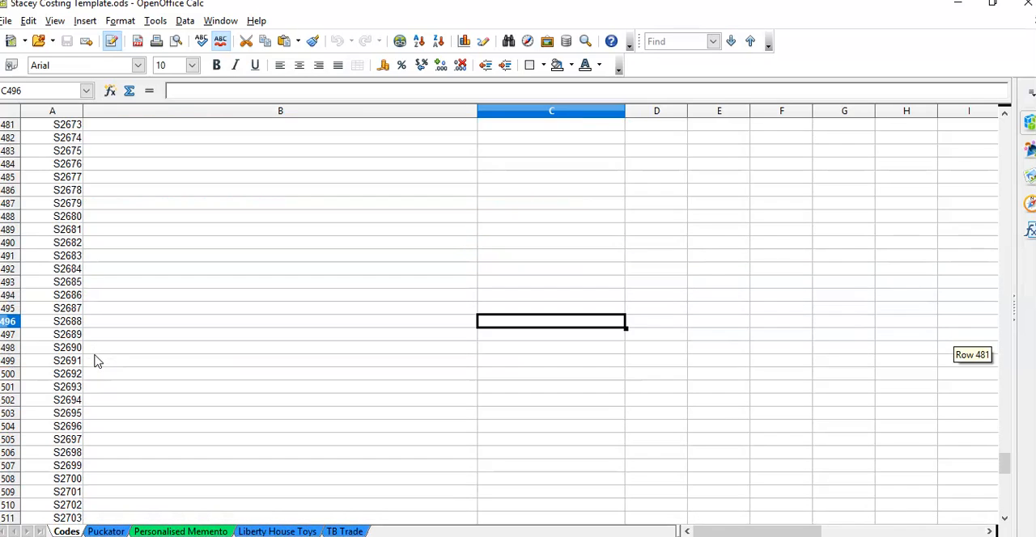
pyautogui.scroll(-4, 95, 361)
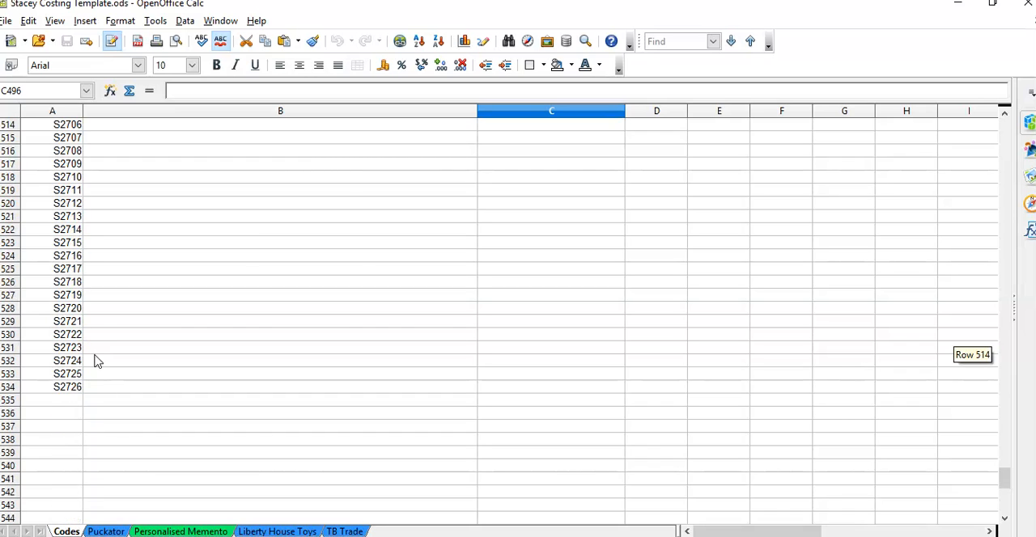
pyautogui.click(70, 389)
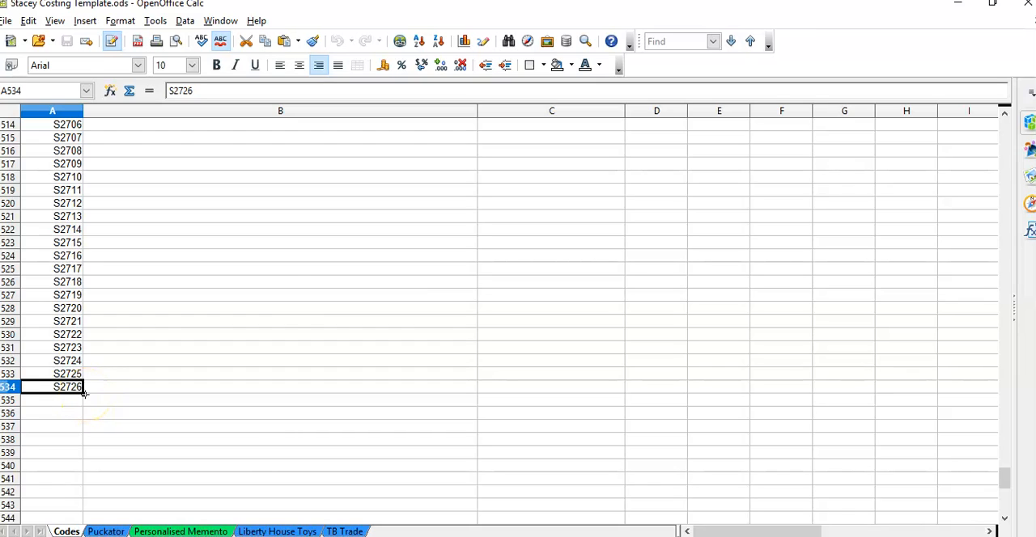
pyautogui.click(84, 402)
pyautogui.click(83, 422)
pyautogui.click(77, 389)
pyautogui.moveTo(84, 396); pyautogui.dragTo(78, 503)
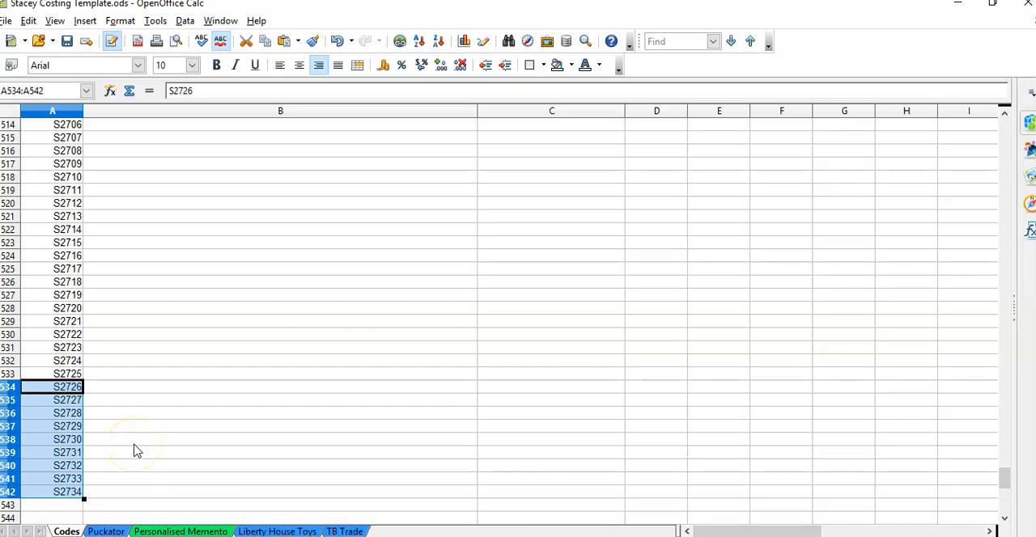
pyautogui.click(109, 451)
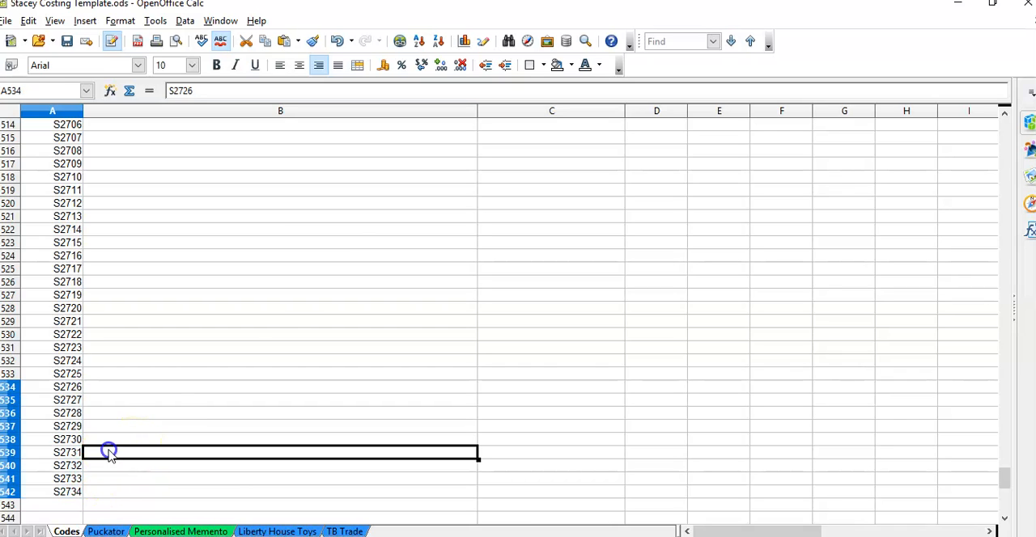
# Step: Open the Puckator sheet and go to the costing block of the Gateway Guardians Dark Legends Dragon Figurine
pyautogui.scroll(16, 171, 396)
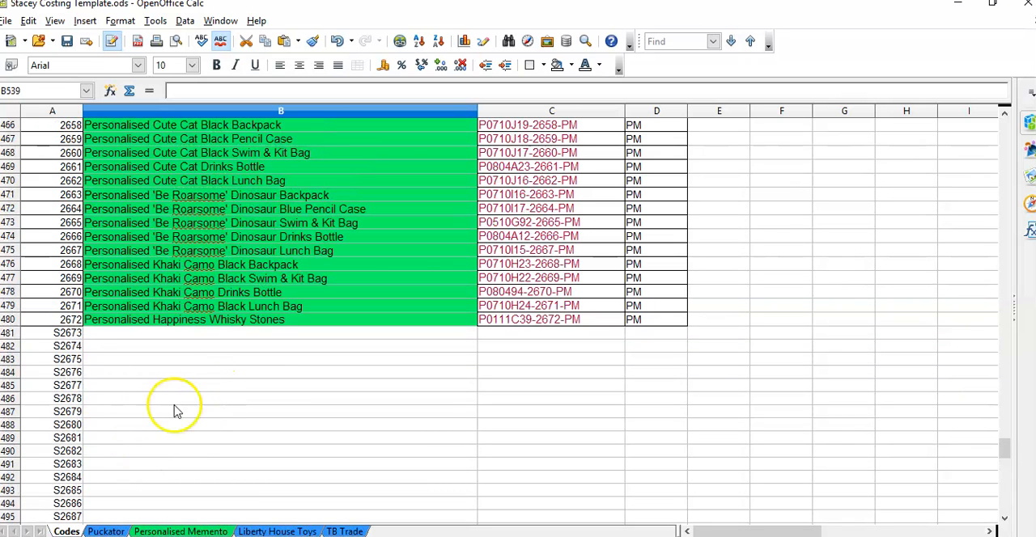
pyautogui.click(106, 532)
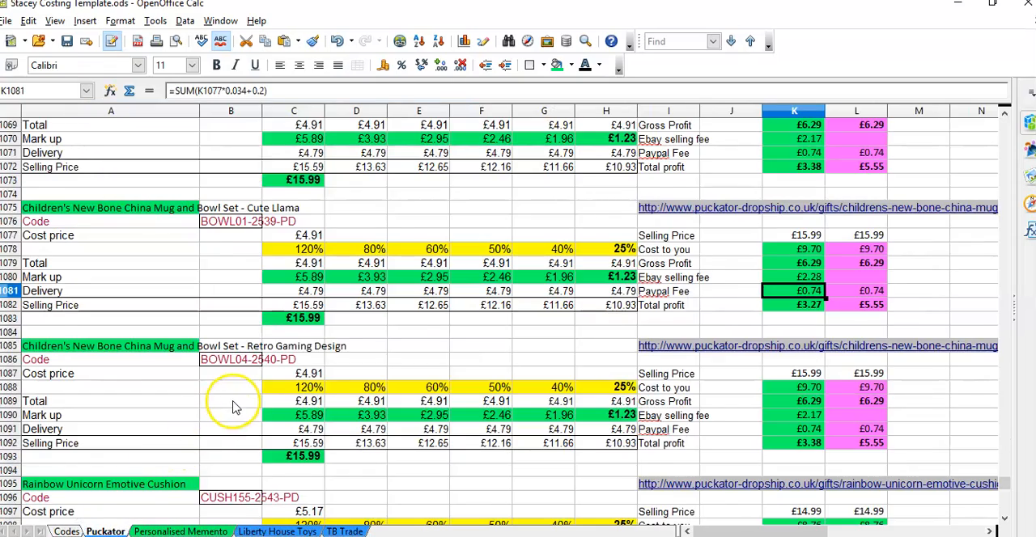
pyautogui.scroll(1, 232, 407)
pyautogui.scroll(-6, 233, 407)
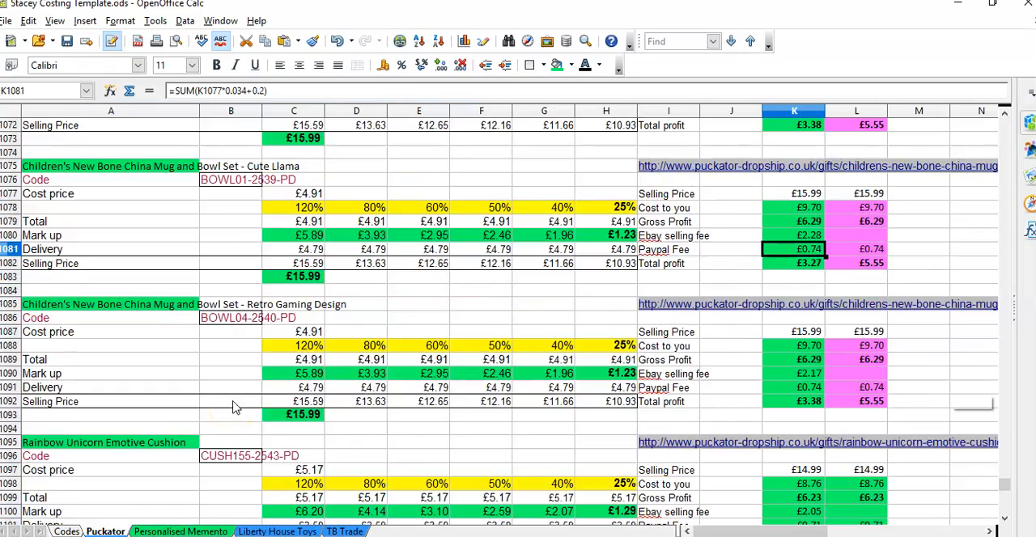
pyautogui.scroll(5, 232, 407)
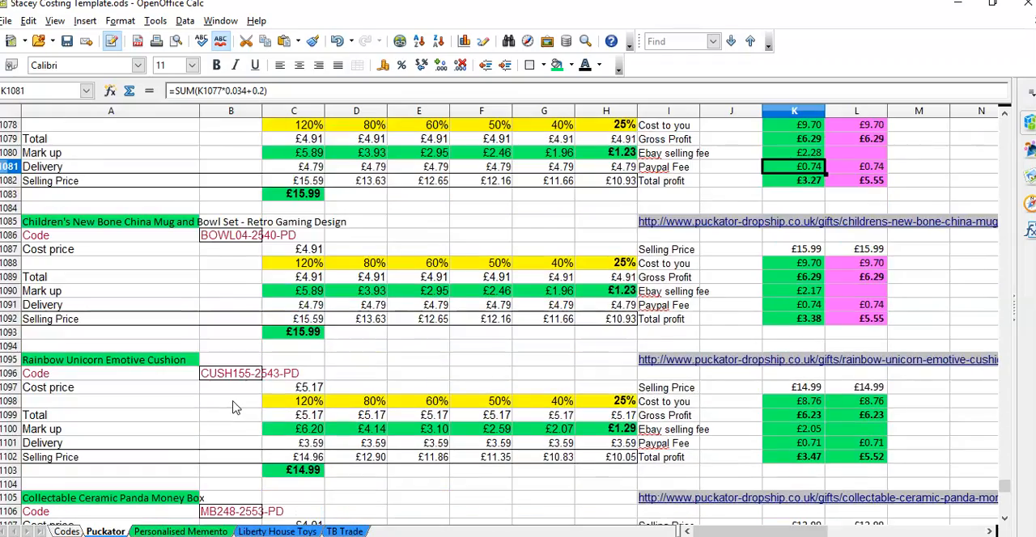
pyautogui.scroll(13, 232, 406)
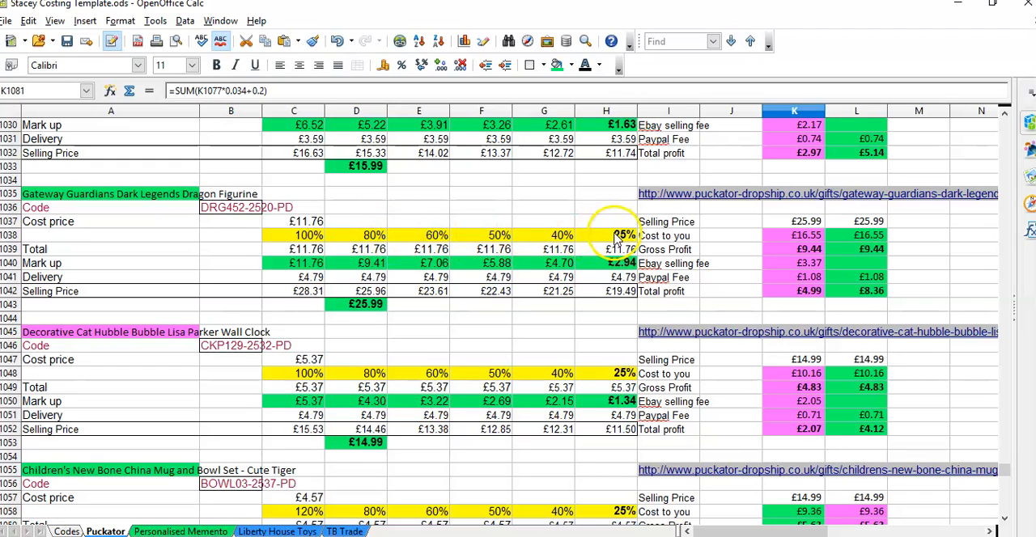
# Step: Inspect the dragon figurine's 40% mark-up, delivery, cost-to-you and eBay selling fee cells
pyautogui.click(547, 267)
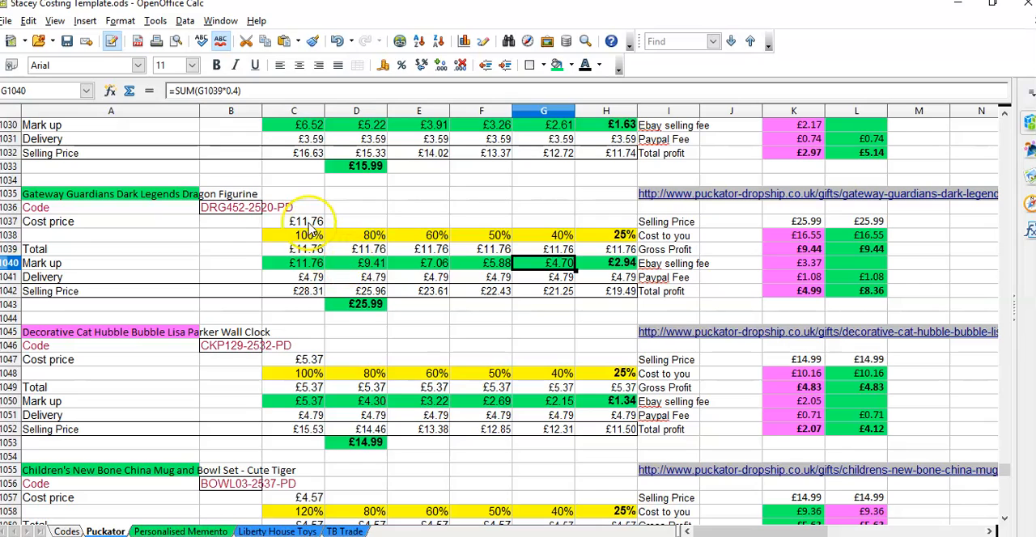
pyautogui.click(309, 279)
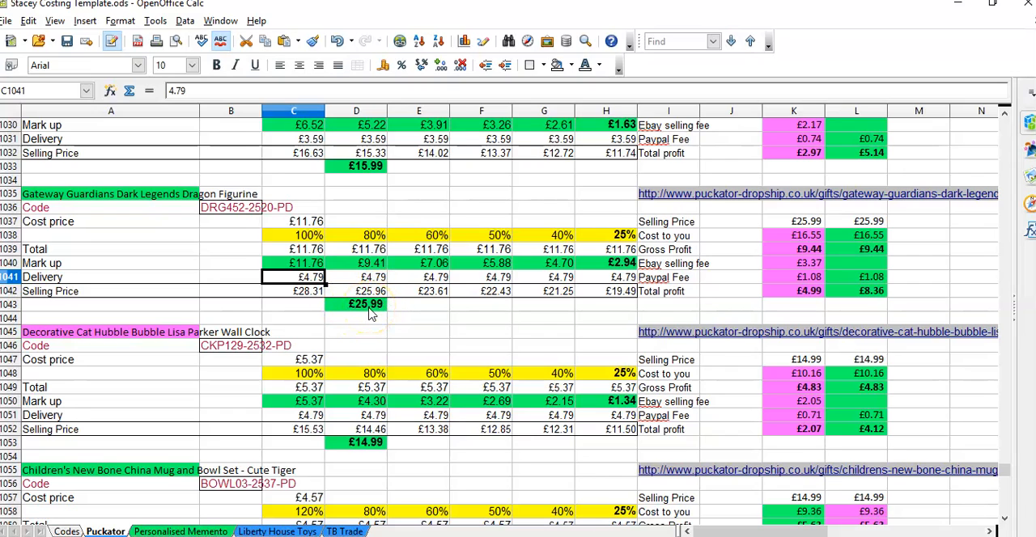
pyautogui.click(799, 238)
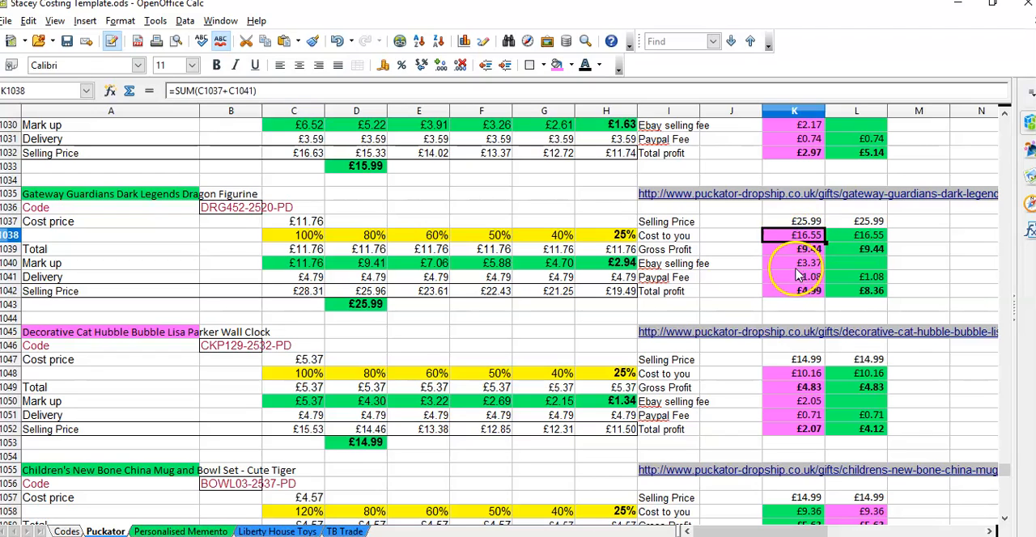
pyautogui.click(797, 267)
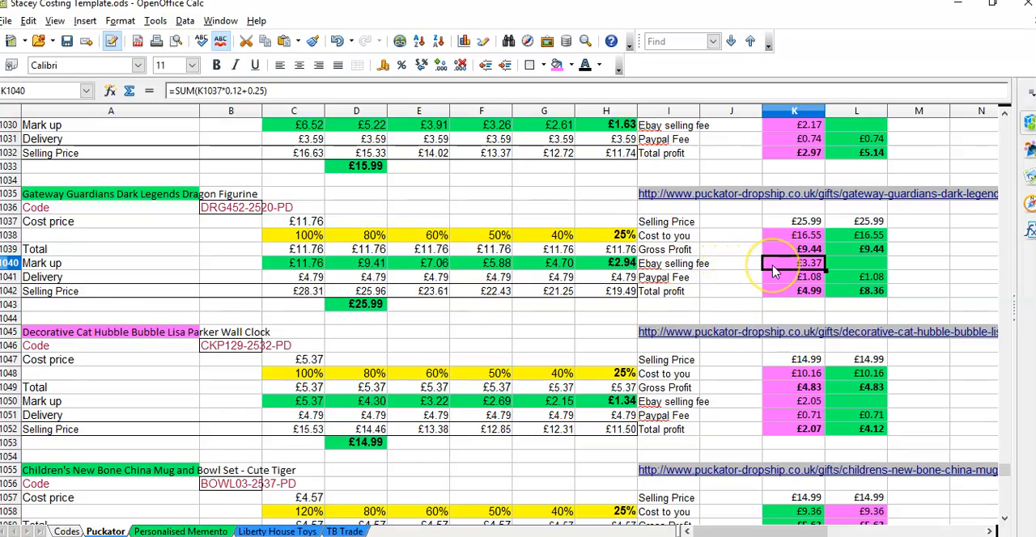
pyautogui.click(773, 272)
# Step: Check the Decorative Cat Hubble Bubble wall clock's title cell and inspect the dragon figurine's 100% and 80% mark-up formulas
pyautogui.click(170, 336)
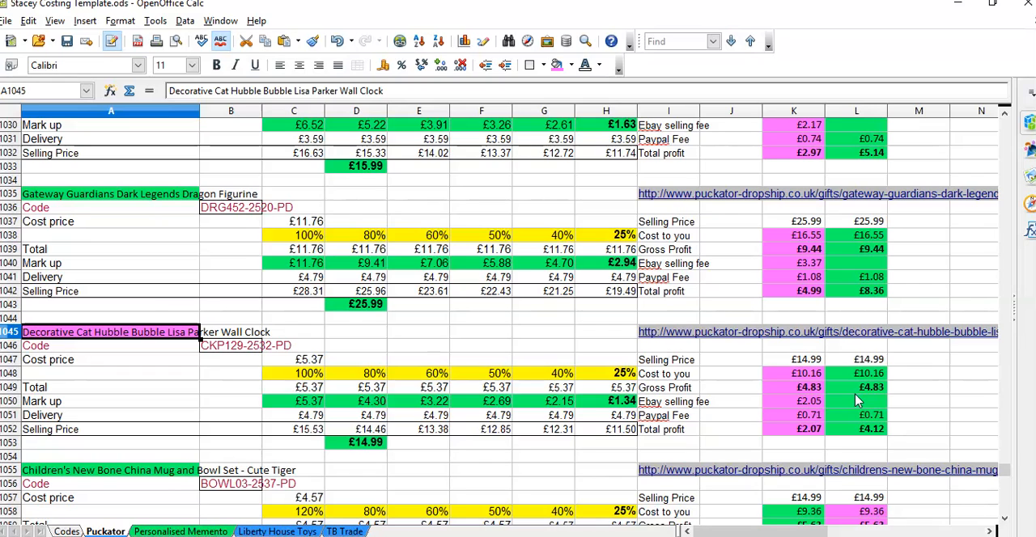
pyautogui.doubleClick(304, 265)
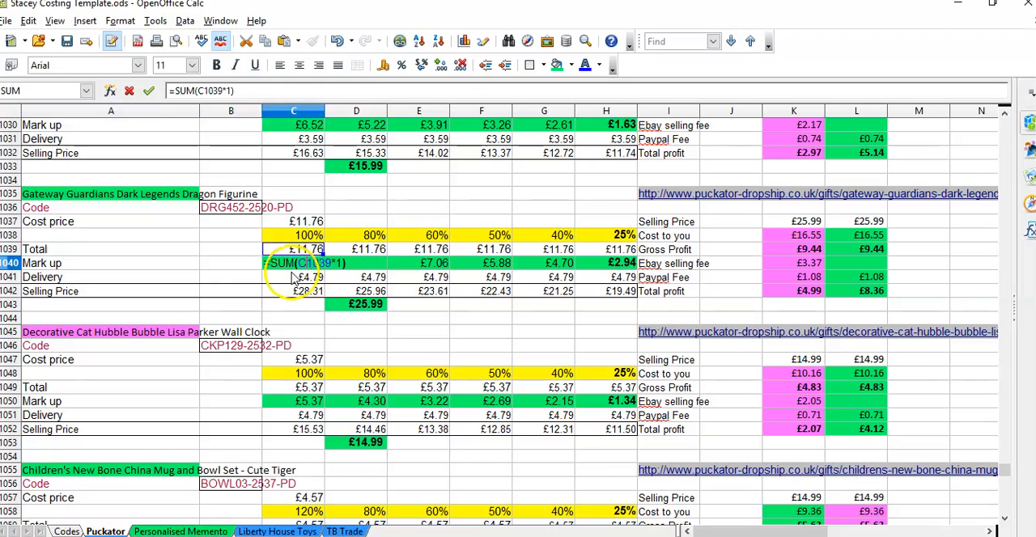
pyautogui.click(295, 276)
pyautogui.click(298, 264)
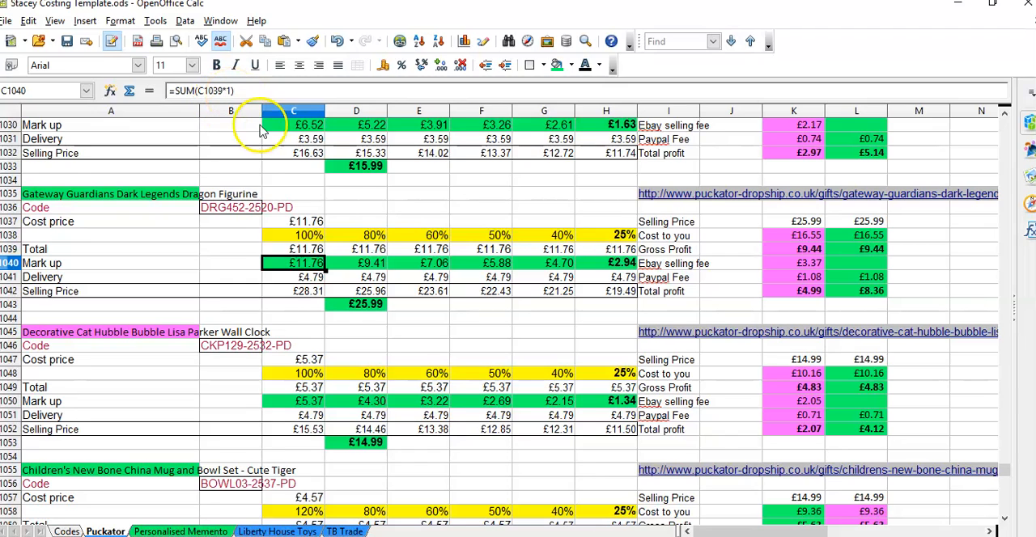
pyautogui.click(366, 265)
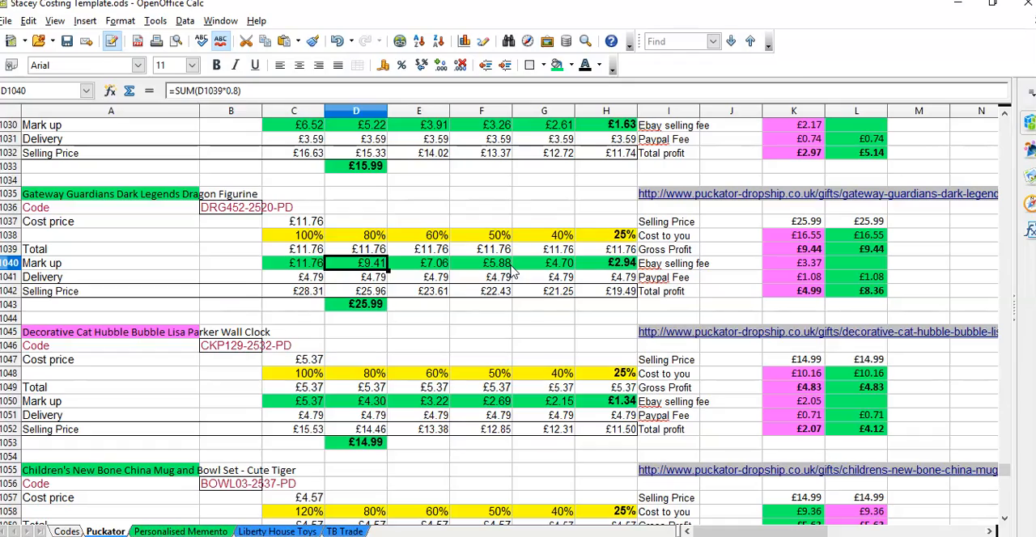
# Step: Open the supplier web page linked in the Funky Plush Maxi Slipper Foot Warmer - Tan Alpaca block
pyautogui.scroll(4, 623, 271)
pyautogui.scroll(15, 629, 269)
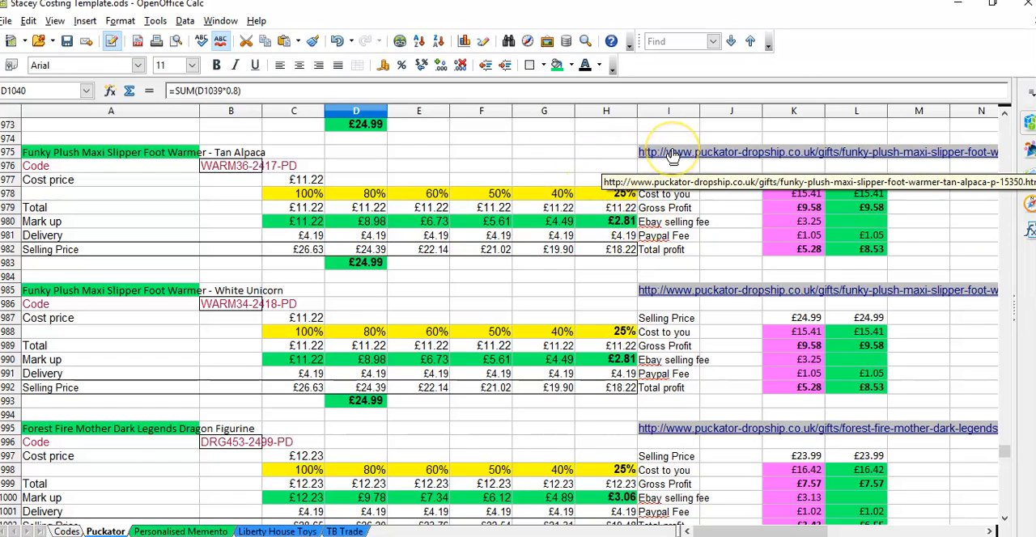
pyautogui.click(612, 153)
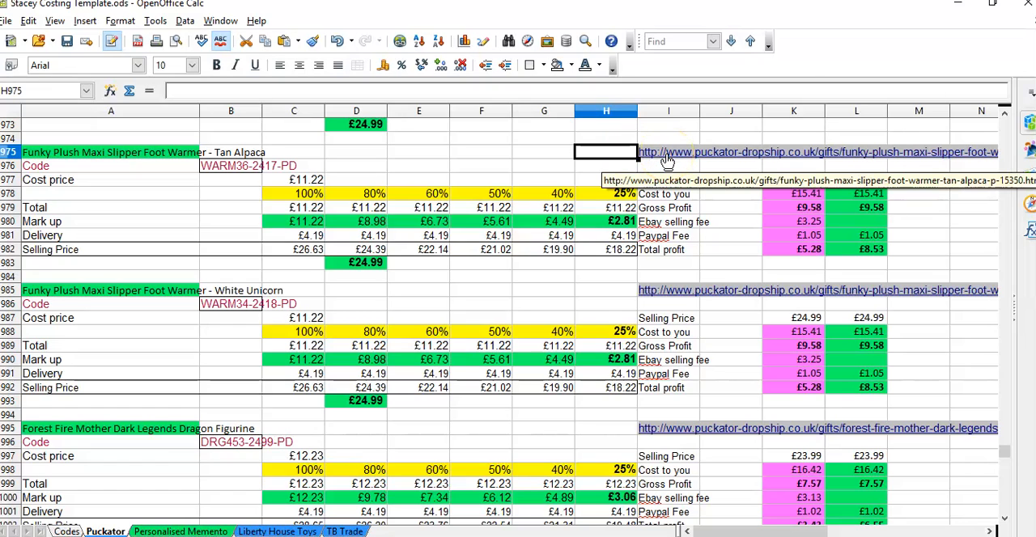
pyautogui.click(666, 162)
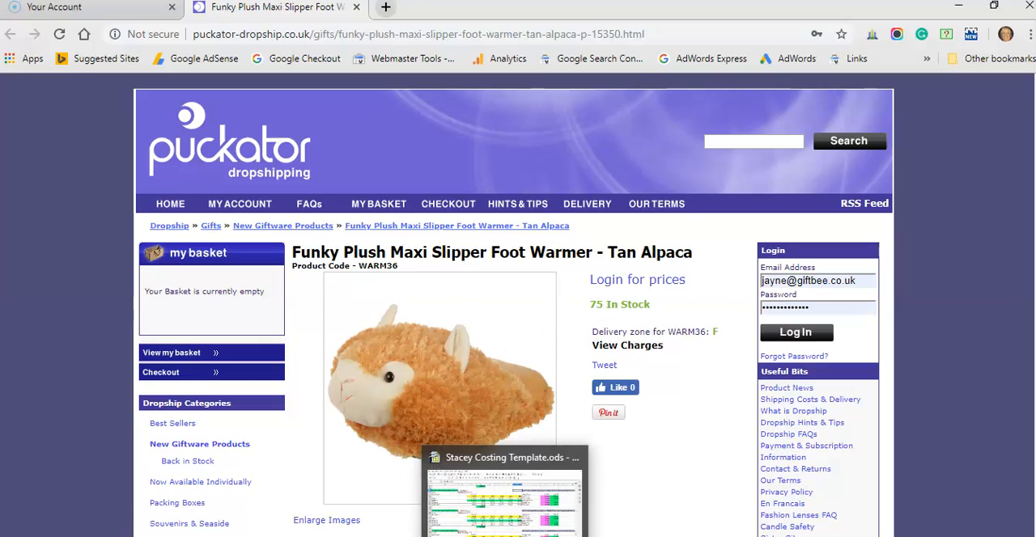
# Step: Return to the costing spreadsheet, open the Decorative Cat Hubble Bubble wall clock's supplier link, and close that page after checking it
pyautogui.click(503, 536)
pyautogui.scroll(-7, 432, 344)
pyautogui.scroll(-13, 433, 344)
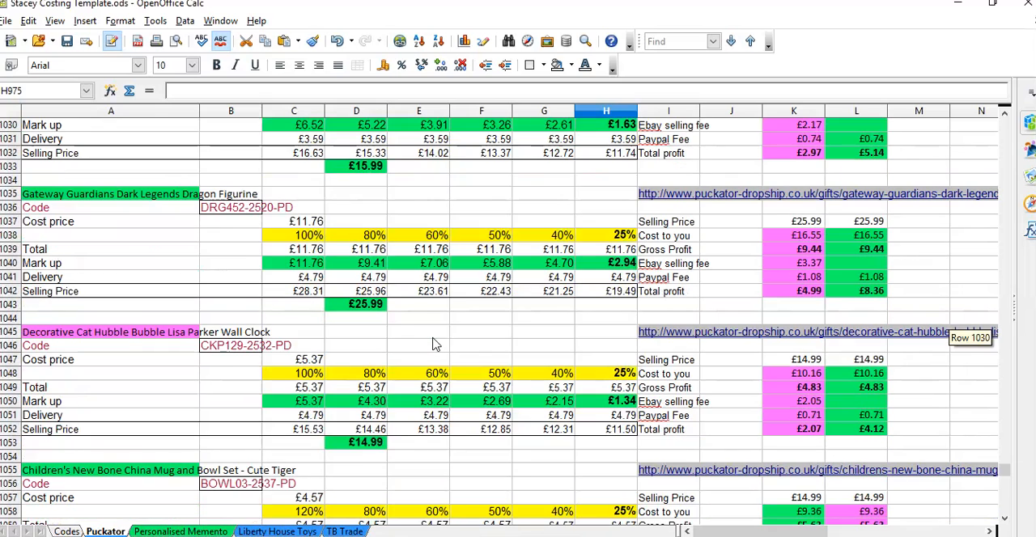
pyautogui.click(602, 332)
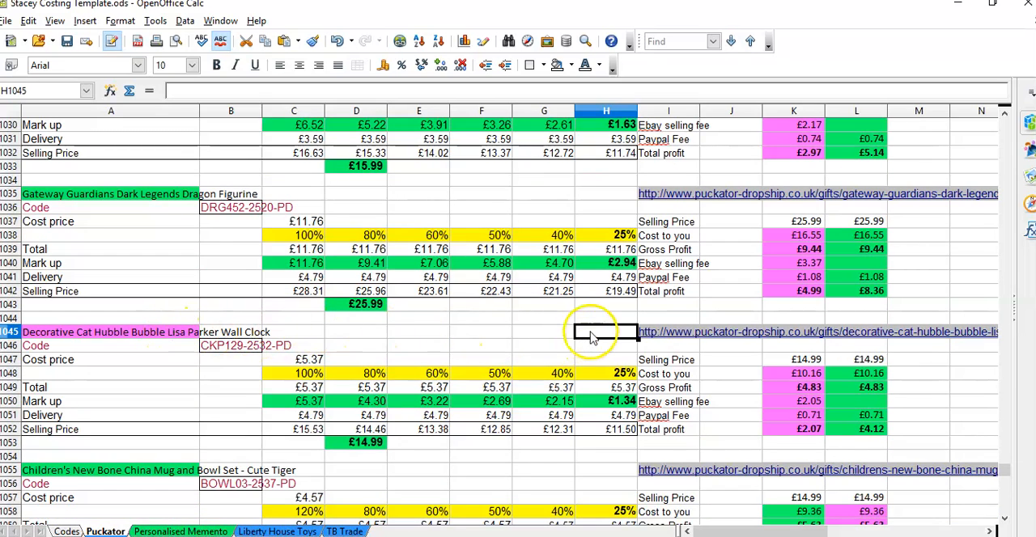
pyautogui.click(661, 341)
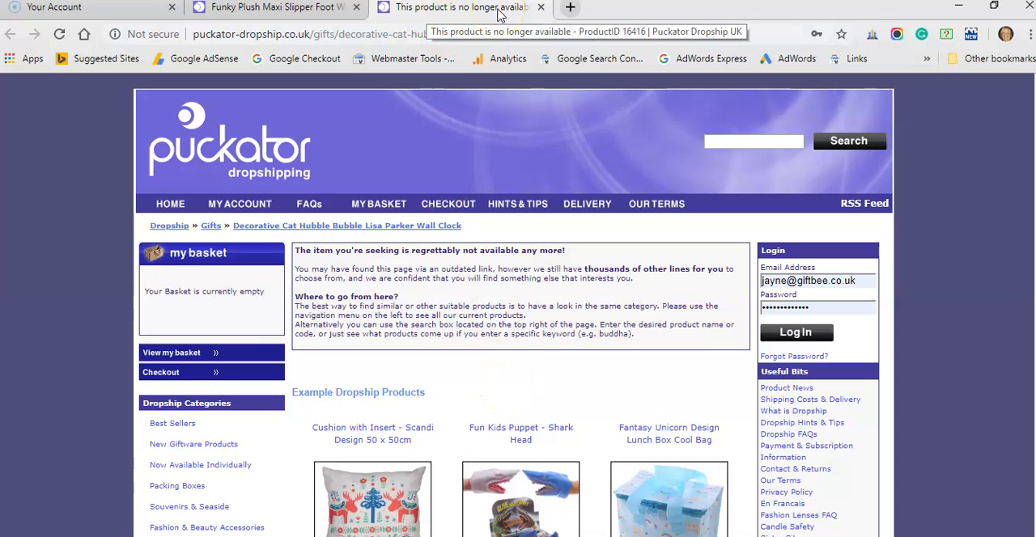
pyautogui.click(541, 7)
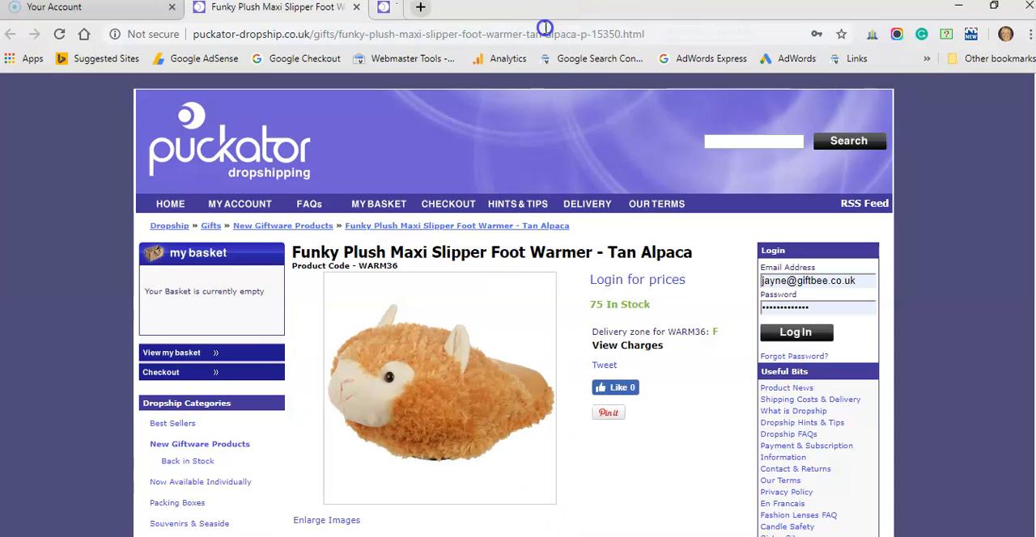
# Step: Back in the costing spreadsheet, duplicate the Ceramic DIY Paint Roller Shaped Handle Mug costing block A1125:L1133 to cell A1135
pyautogui.click(507, 530)
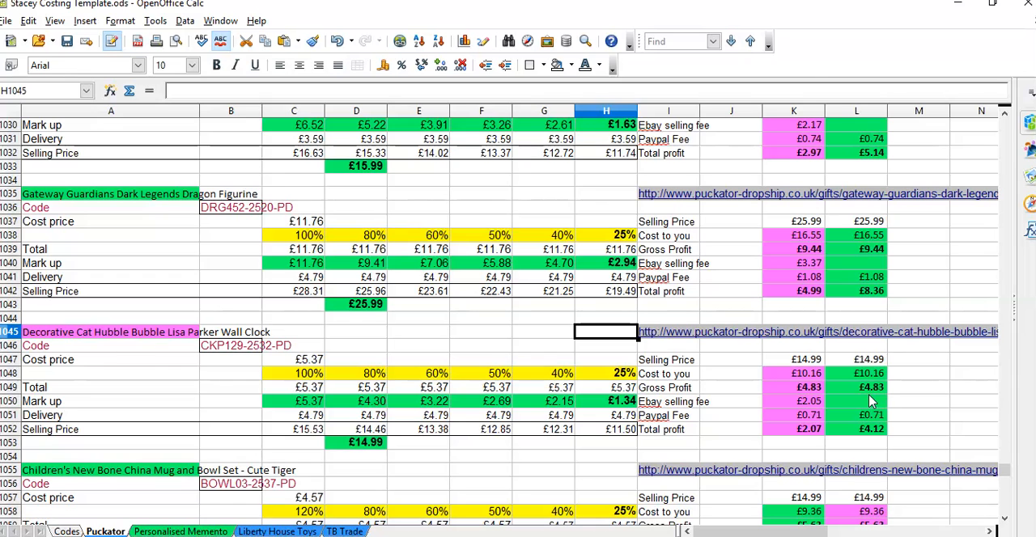
pyautogui.scroll(-20, 550, 299)
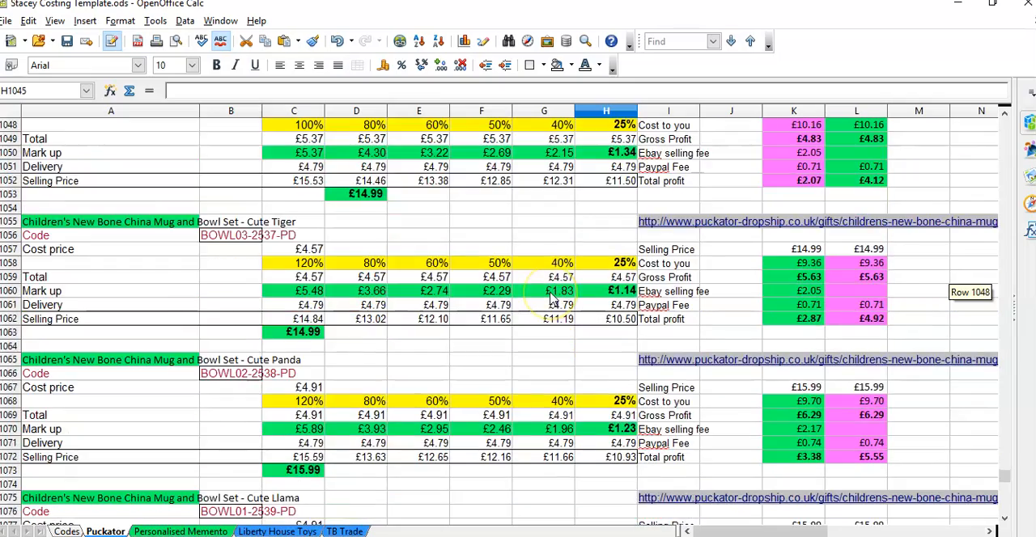
pyautogui.scroll(-8, 551, 300)
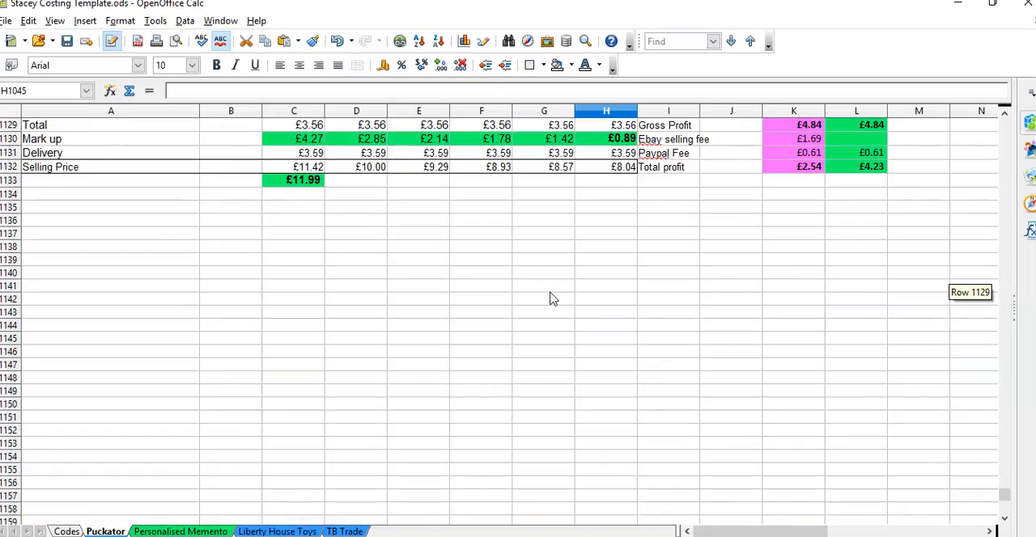
pyautogui.scroll(3, 550, 296)
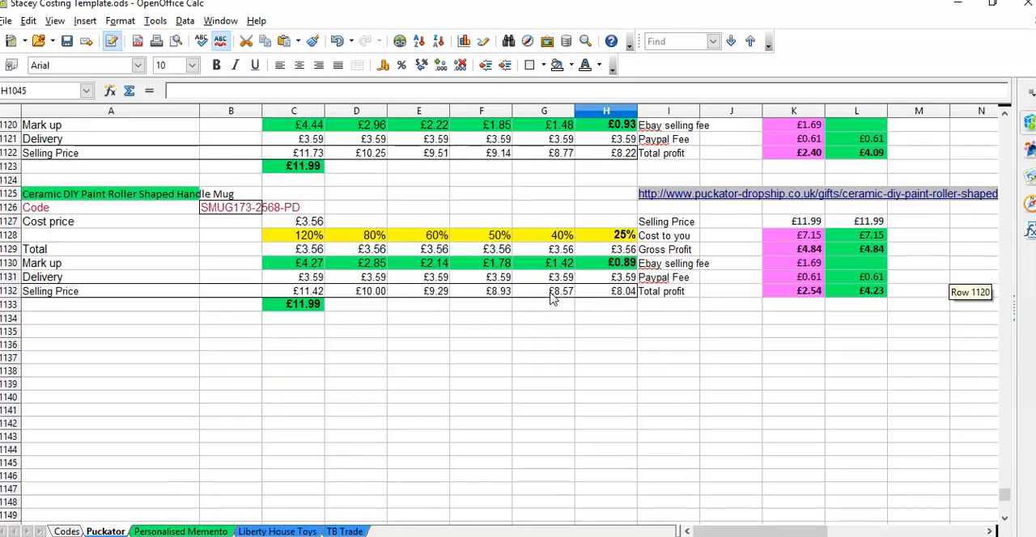
pyautogui.click(174, 200)
pyautogui.hotkey('shift', 'Down')
pyautogui.hotkey('shift', 'Down')
pyautogui.hotkey('shift', 'Down')
pyautogui.hotkey('shift', 'Down')
pyautogui.hotkey('shift', 'Down')
pyautogui.hotkey('shift', 'Down')
pyautogui.hotkey('shift', 'Down')
pyautogui.hotkey('shift', 'Down')
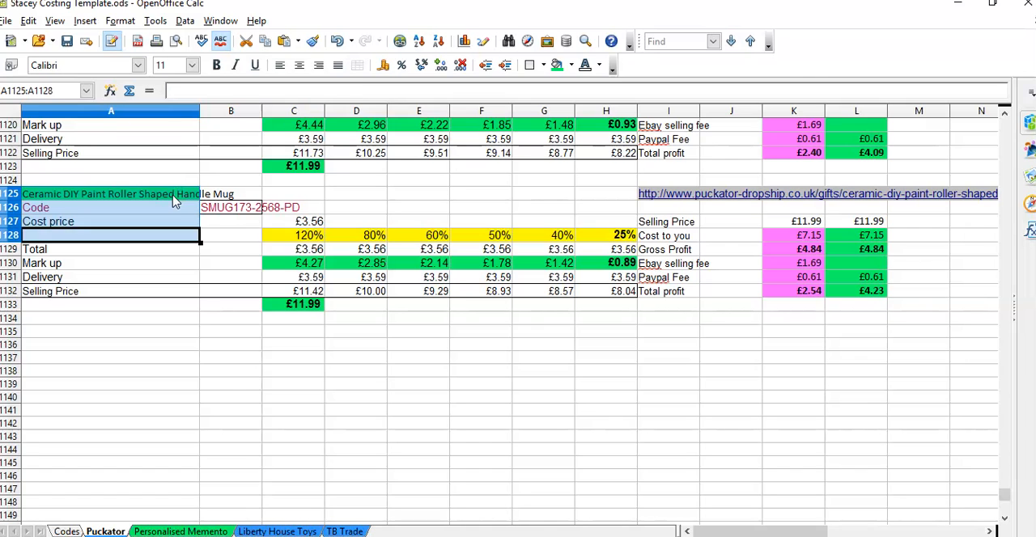
pyautogui.hotkey('shift', 'Right')
pyautogui.hotkey('shift', 'Right')
pyautogui.hotkey('shift', 'Right')
pyautogui.hotkey('shift', 'Right')
pyautogui.hotkey('shift', 'Right')
pyautogui.hotkey('shift', 'Right')
pyautogui.hotkey('shift', 'Right')
pyautogui.hotkey('shift', 'Right')
pyautogui.hotkey('shift', 'Right')
pyautogui.hotkey('shift', 'Right')
pyautogui.hotkey('shift', 'Right')
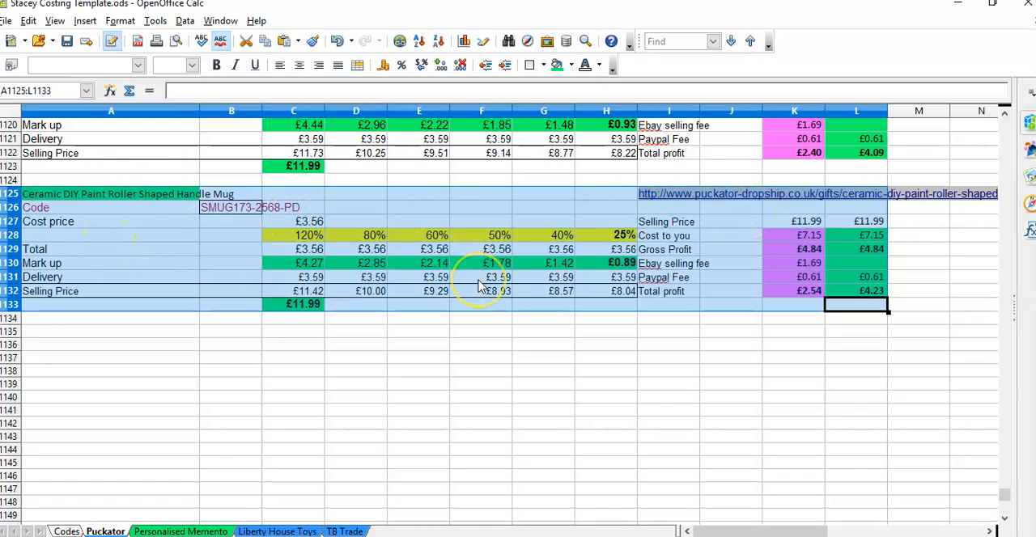
pyautogui.click(164, 331)
pyautogui.hotkey('ctrl', 'v')
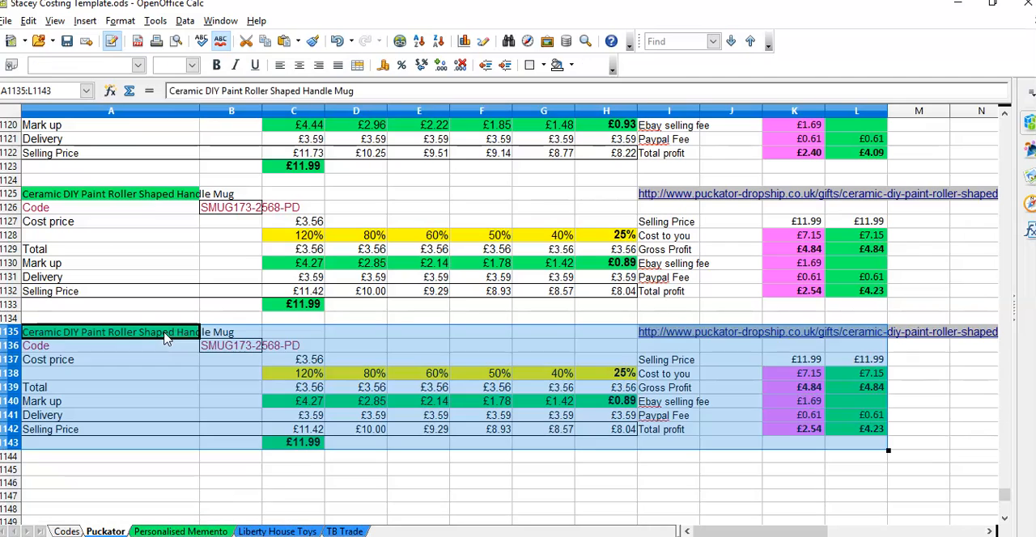
pyautogui.click(164, 337)
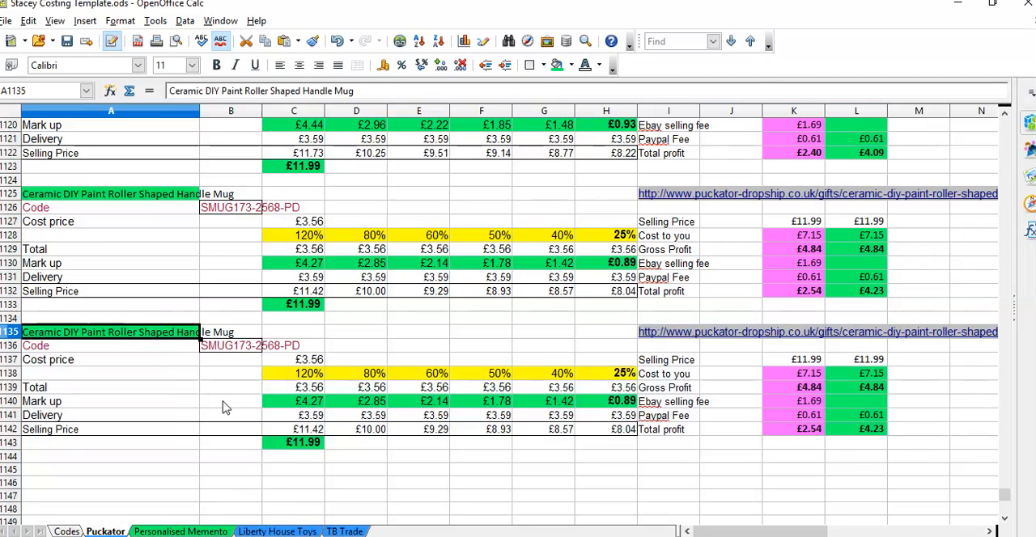
# Step: Switch to the Puckator site in the browser and open the Musical LED Christmas Snowstorm - Let it Snow Bottle Shaped page from New Giftware Products
pyautogui.click(324, 535)
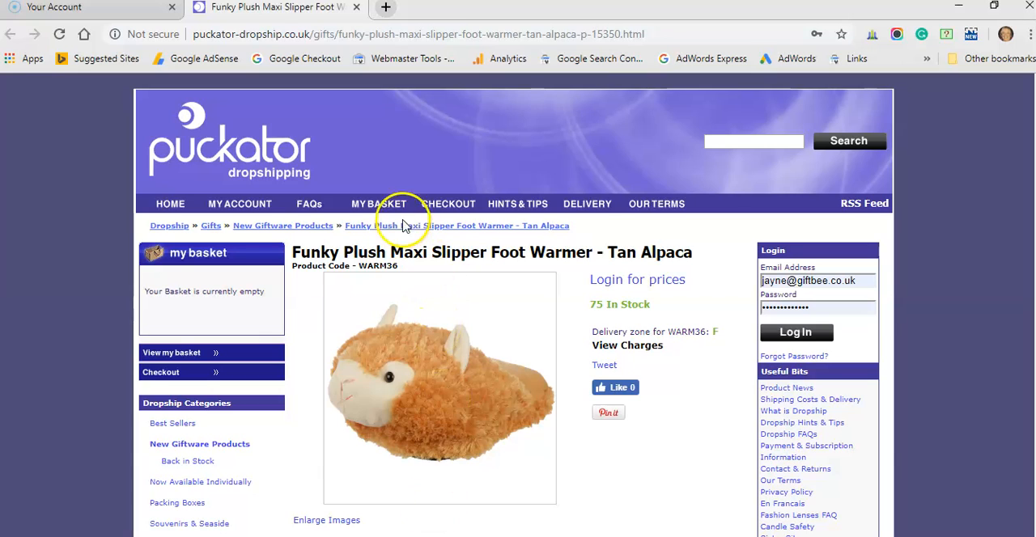
pyautogui.click(202, 444)
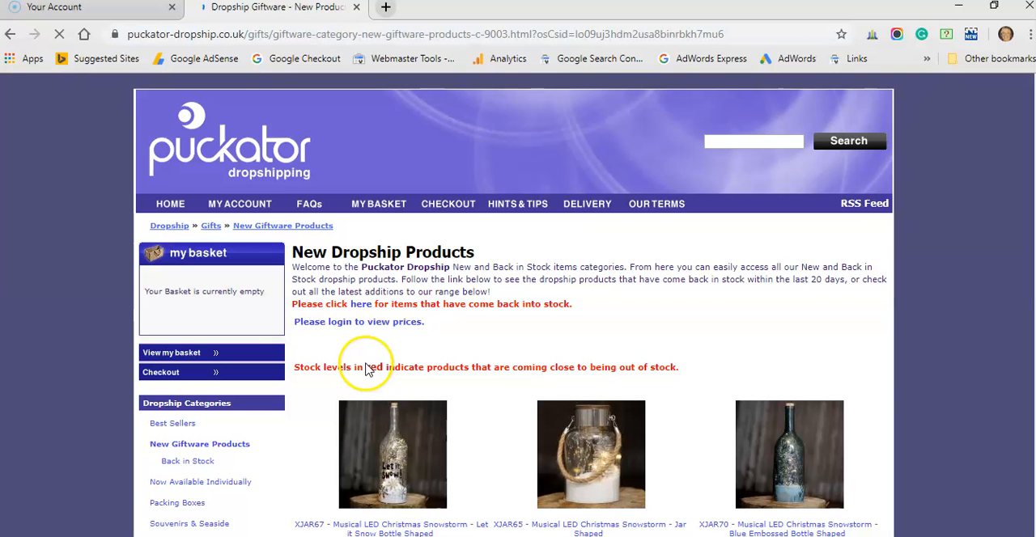
pyautogui.scroll(-2, 567, 348)
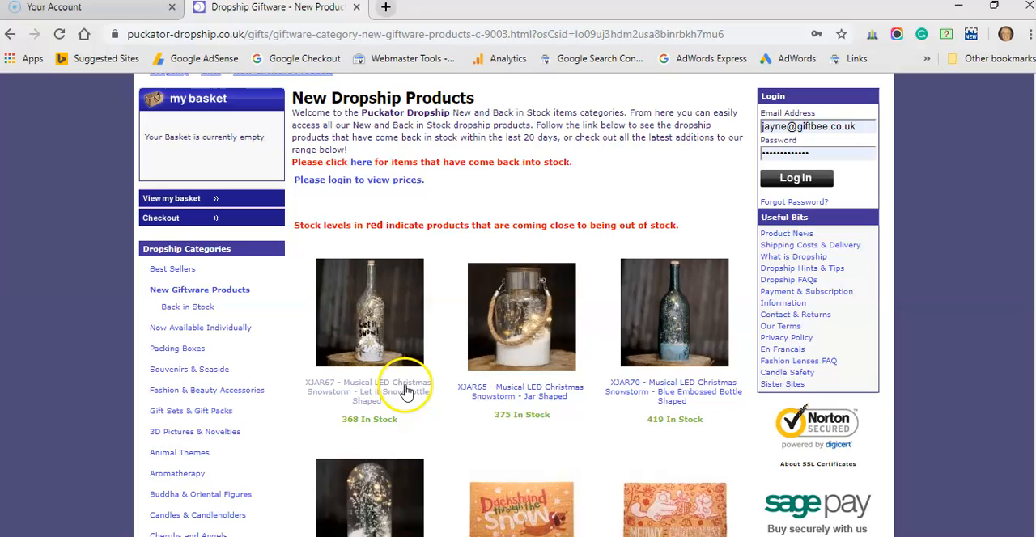
pyautogui.click(376, 343)
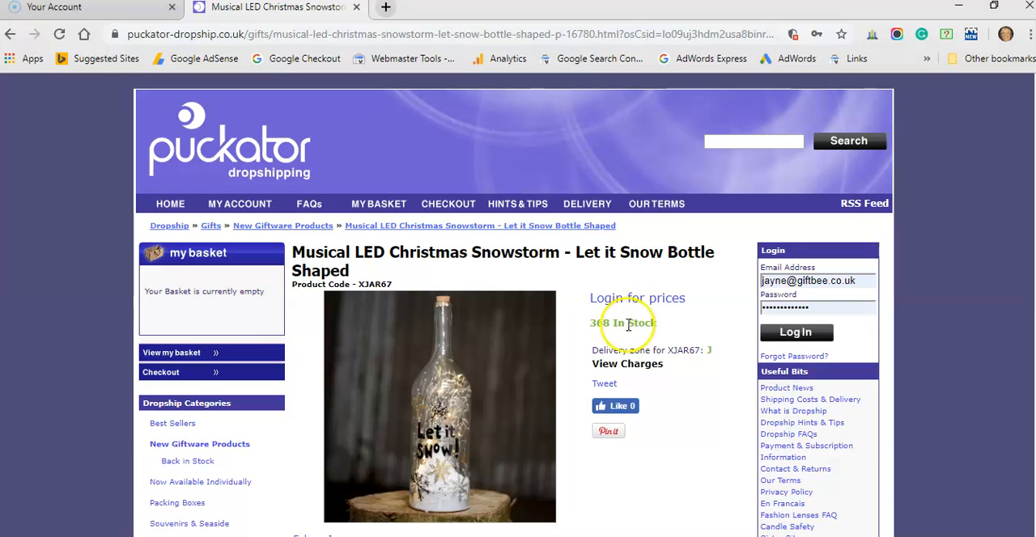
# Step: Log in to the supplier site with the saved credentials and reload the Let it Snow Bottle Shaped product page to show its price
pyautogui.click(782, 338)
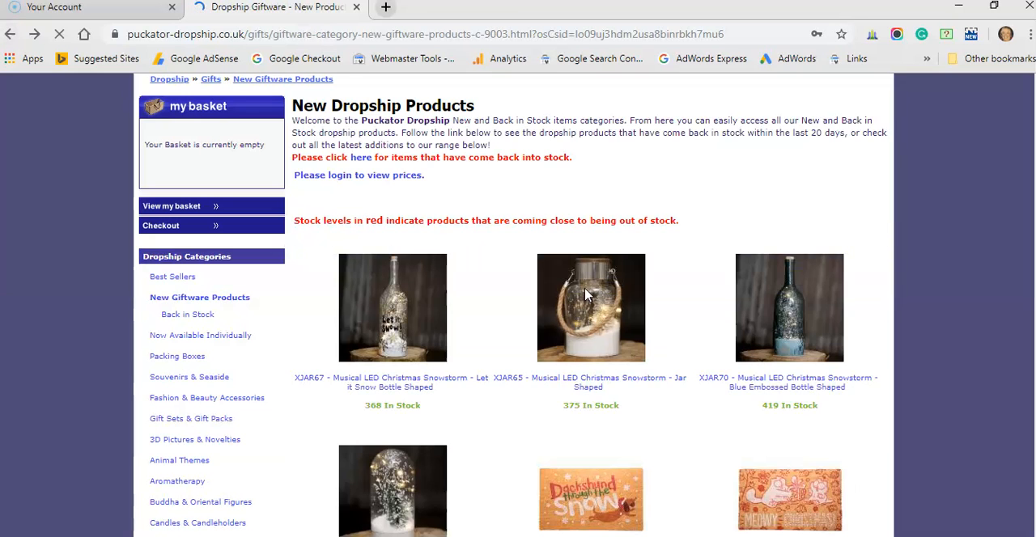
pyautogui.click(353, 326)
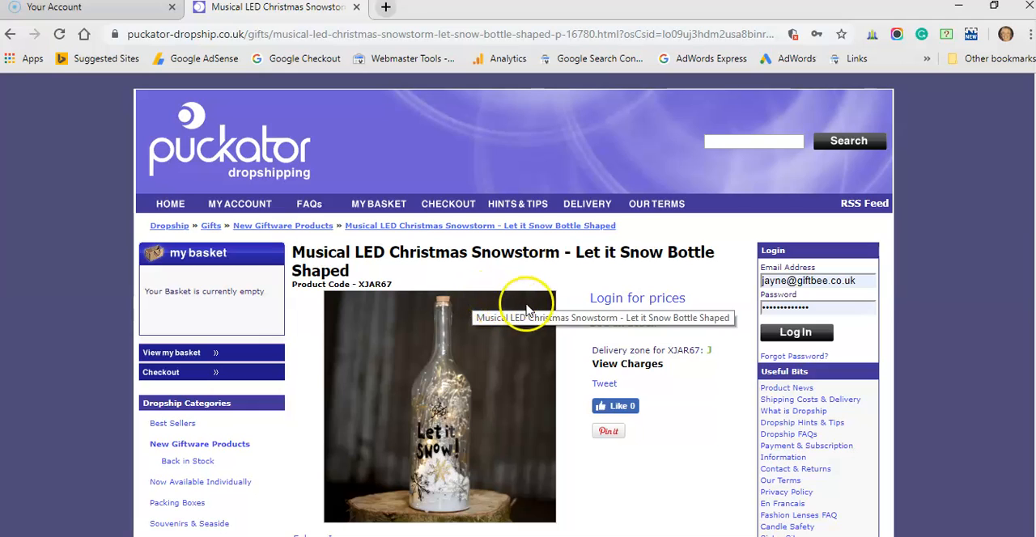
pyautogui.click(794, 334)
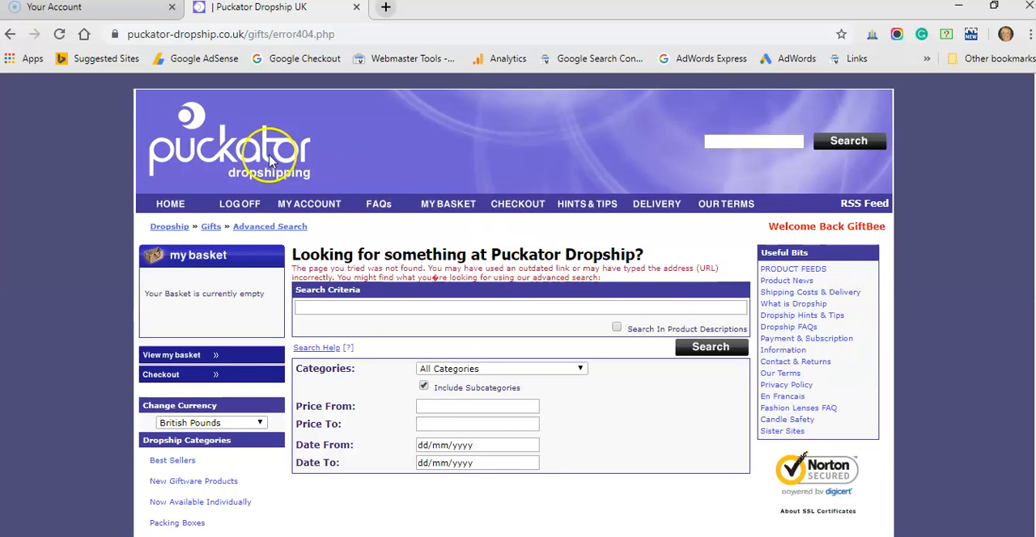
pyautogui.click(10, 35)
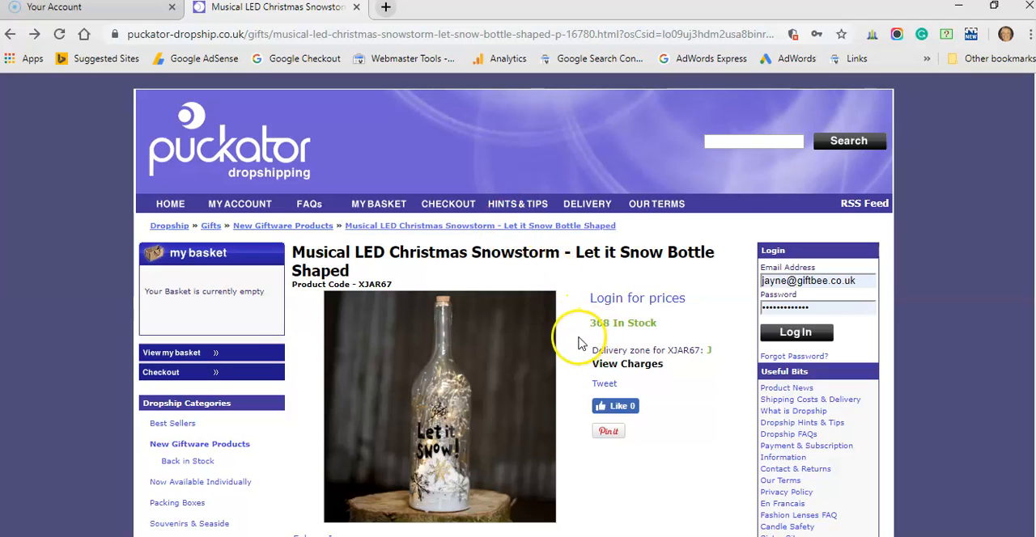
pyautogui.click(60, 35)
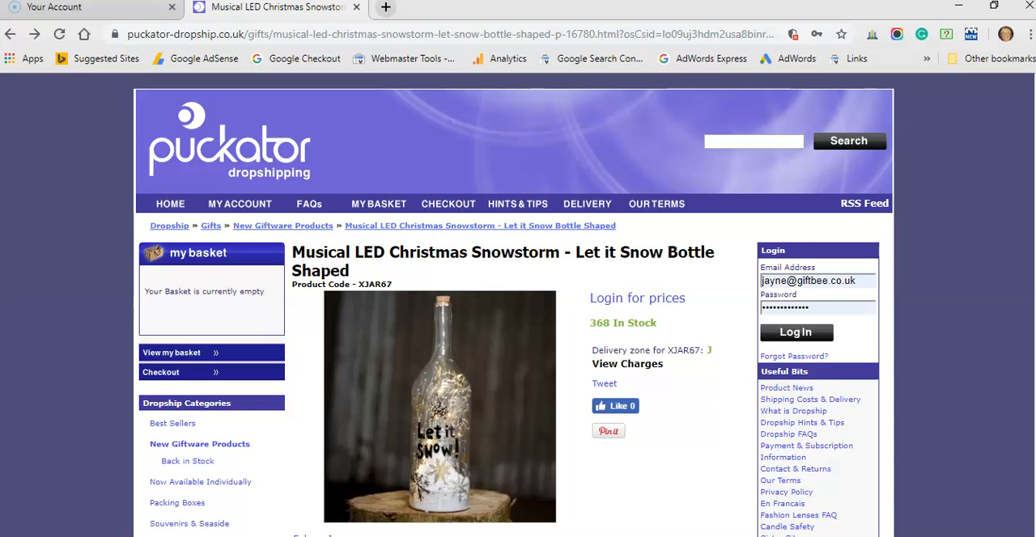
pyautogui.press('Return')
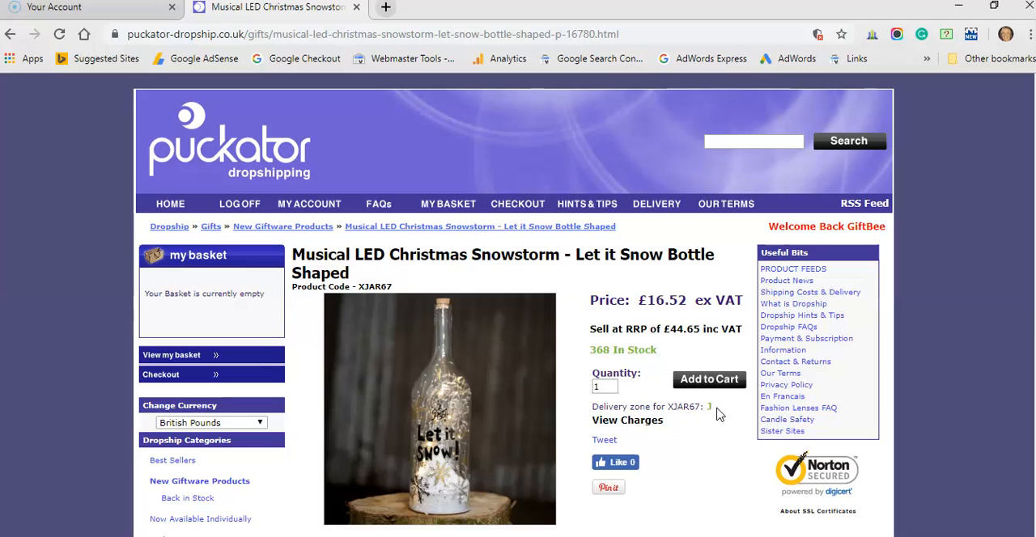
# Step: Open the product's delivery charges in a new tab and look up the mainland UK postage price for delivery zone J
pyautogui.rightClick(652, 429)
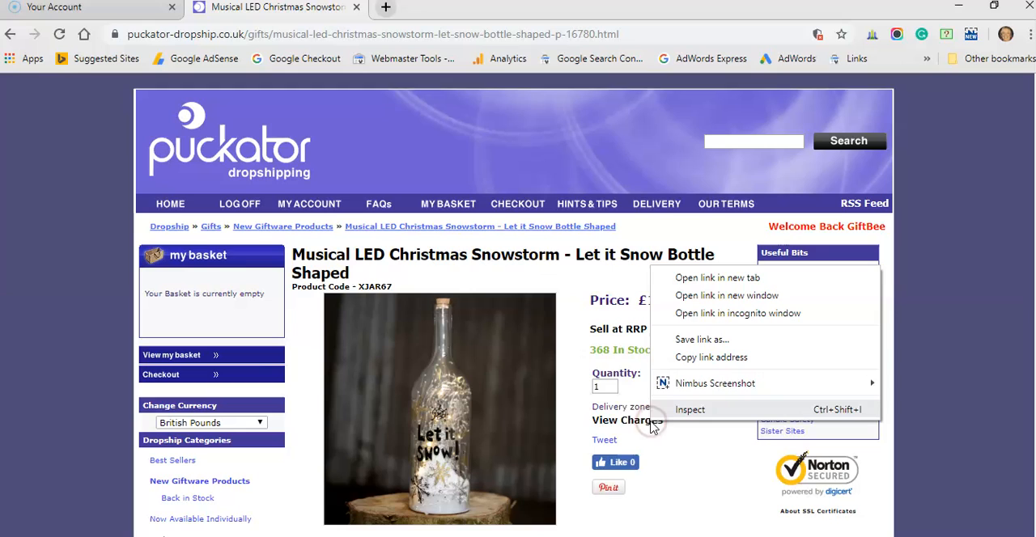
pyautogui.click(684, 279)
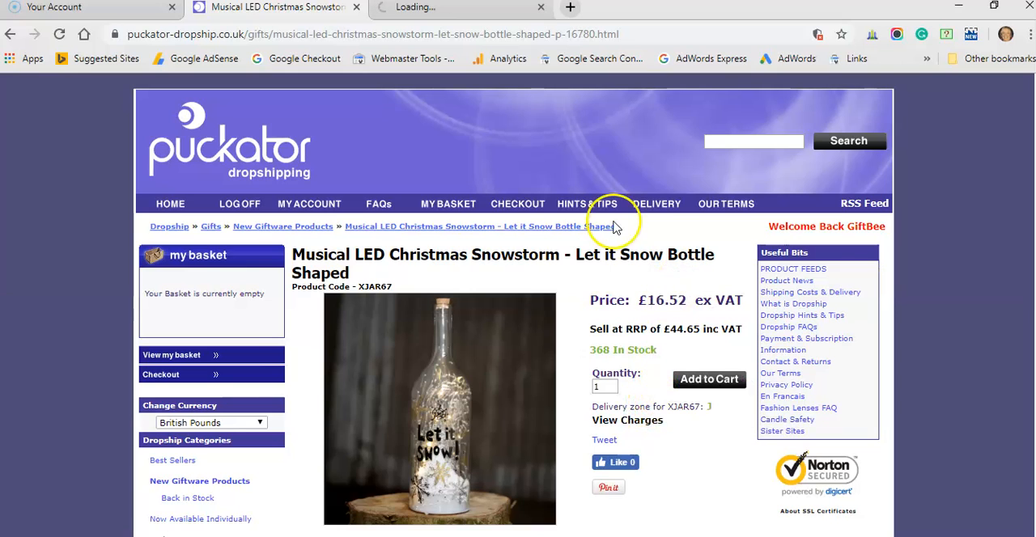
pyautogui.click(437, 14)
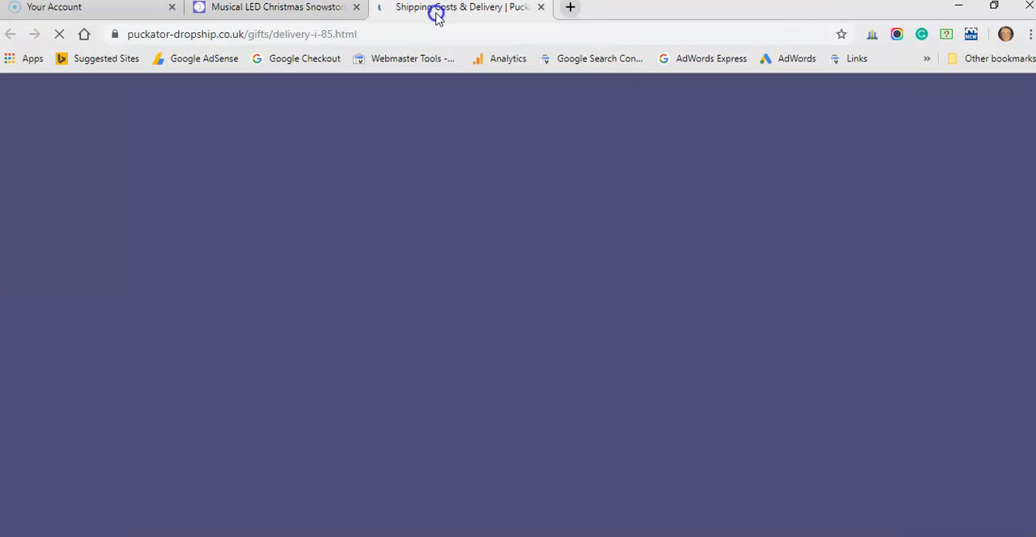
pyautogui.scroll(-15, 501, 217)
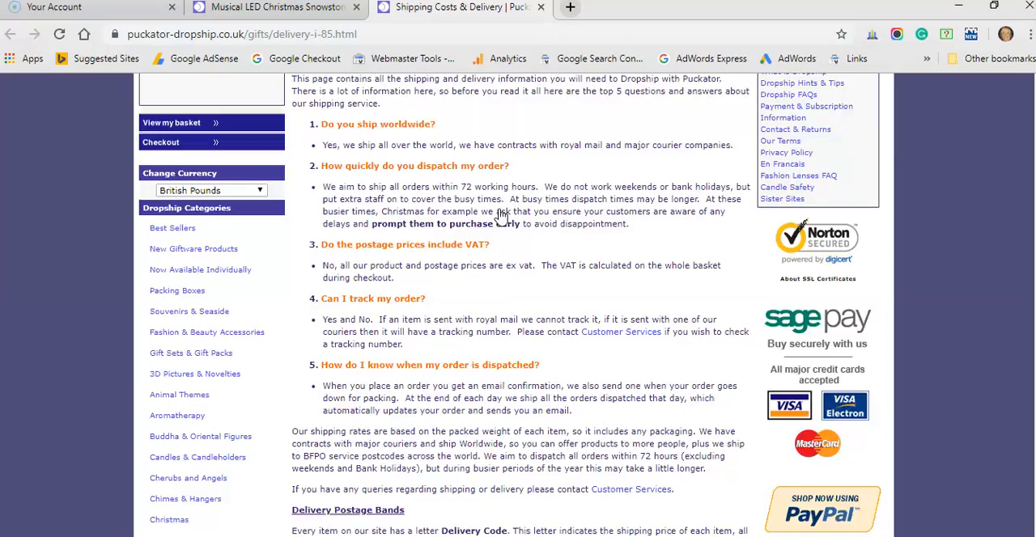
pyautogui.scroll(-15, 501, 212)
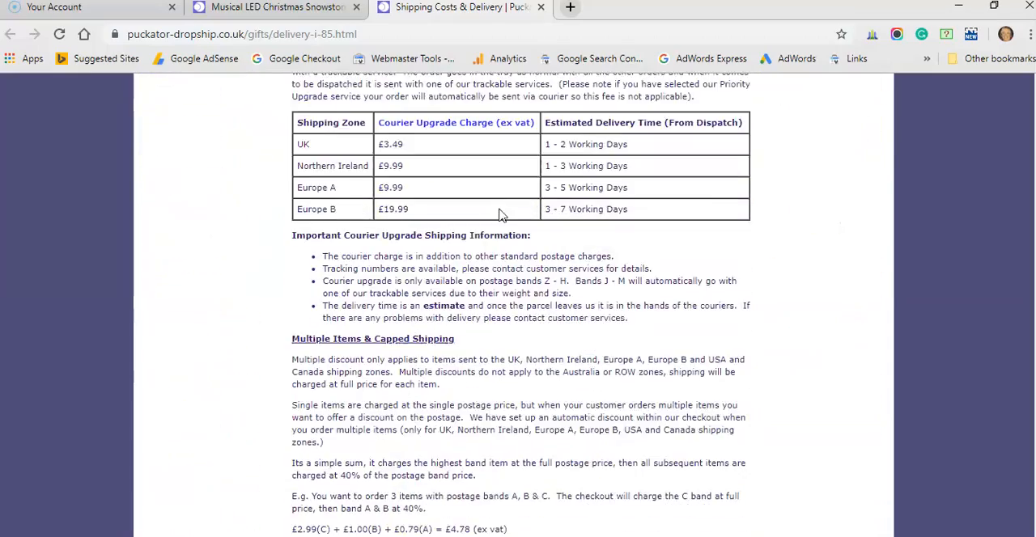
pyautogui.scroll(-1, 501, 217)
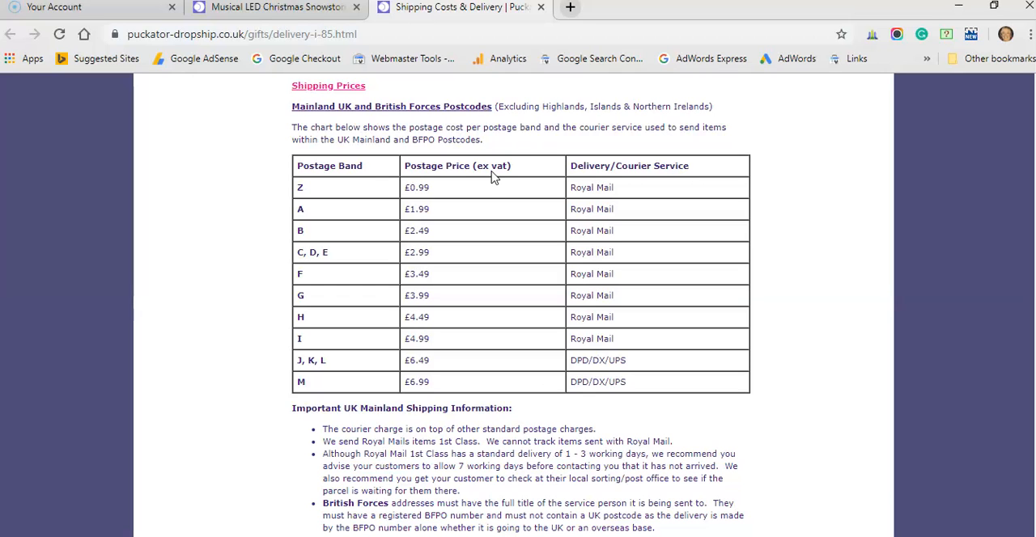
# Step: Copy the product title from the supplier page and replace the title in cell A1135 of the costing spreadsheet with it
pyautogui.click(271, 8)
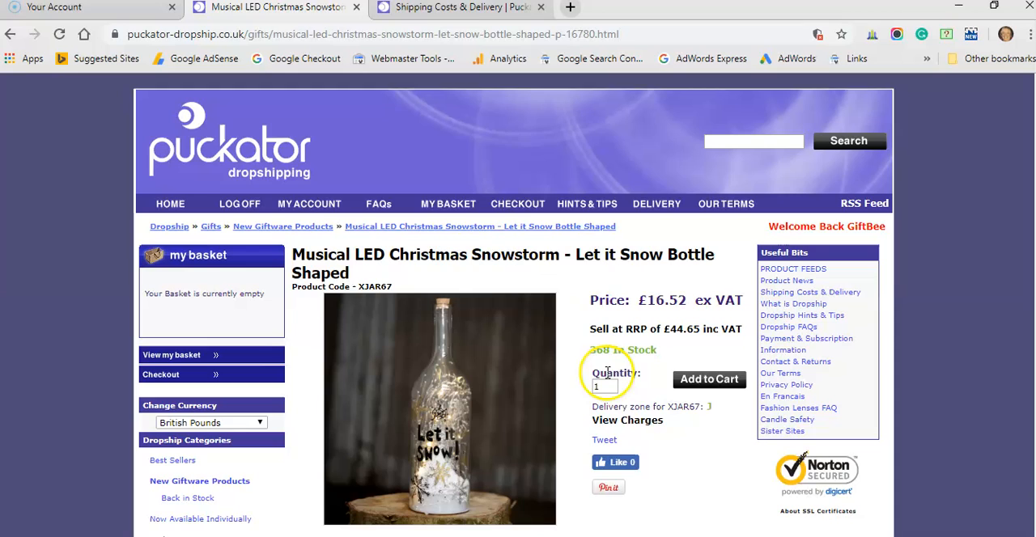
pyautogui.moveTo(361, 276); pyautogui.dragTo(291, 254)
pyautogui.hotkey('ctrl', 'c')
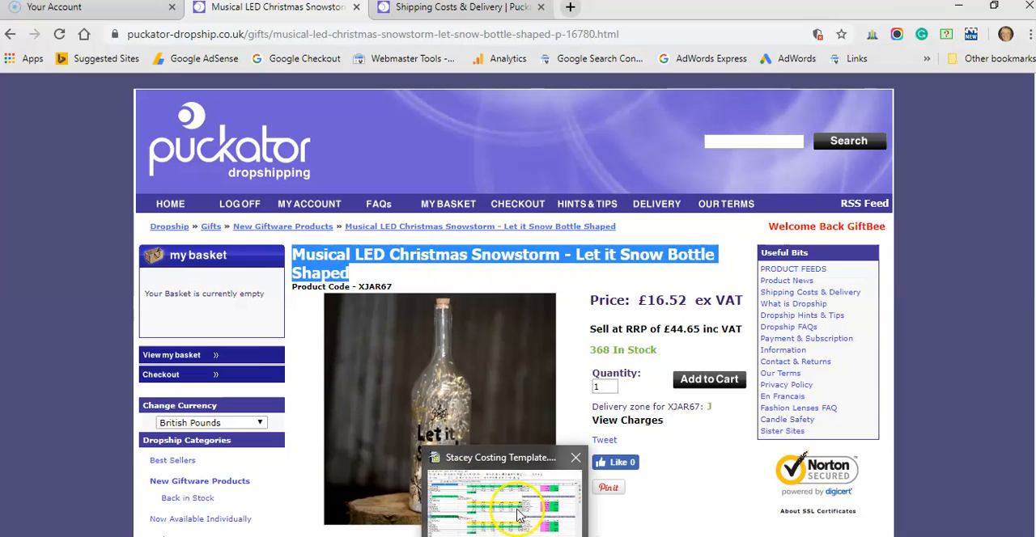
pyautogui.click(457, 473)
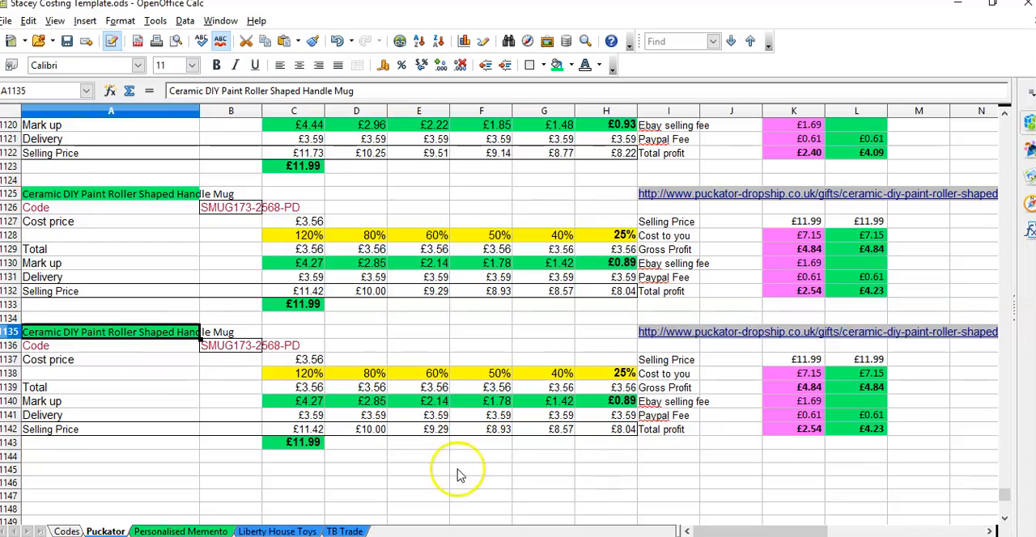
pyautogui.doubleClick(144, 334)
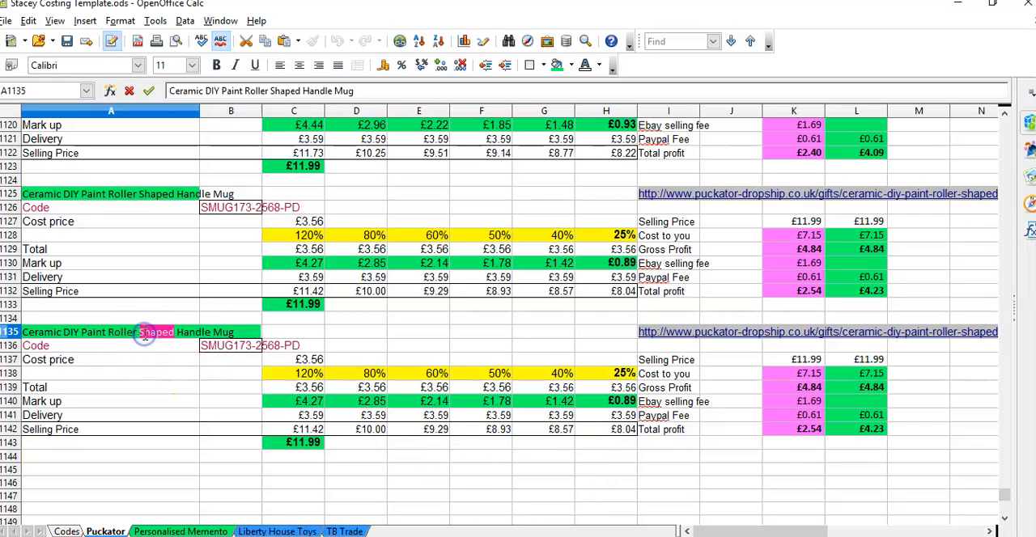
pyautogui.tripleClick(144, 334)
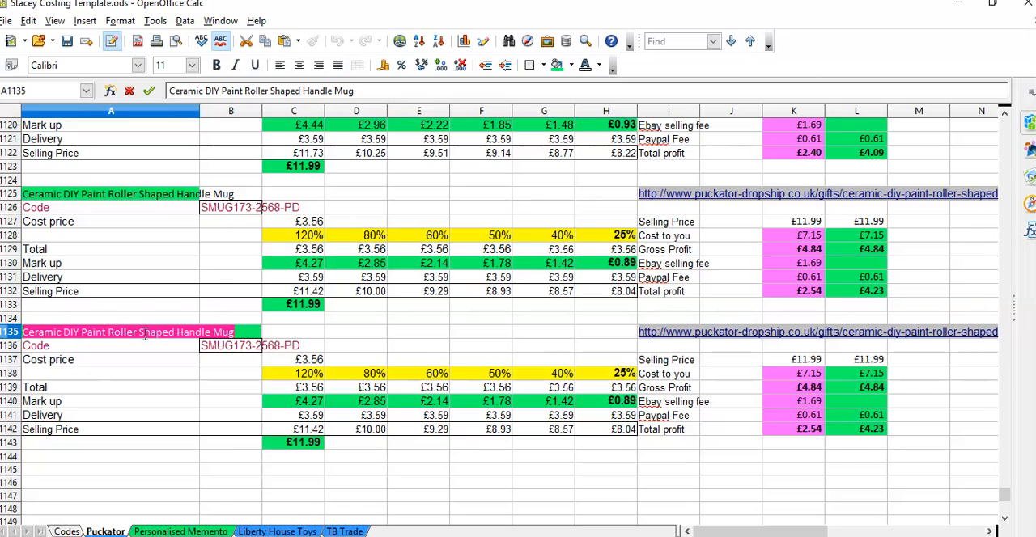
pyautogui.hotkey('ctrl', 'v')
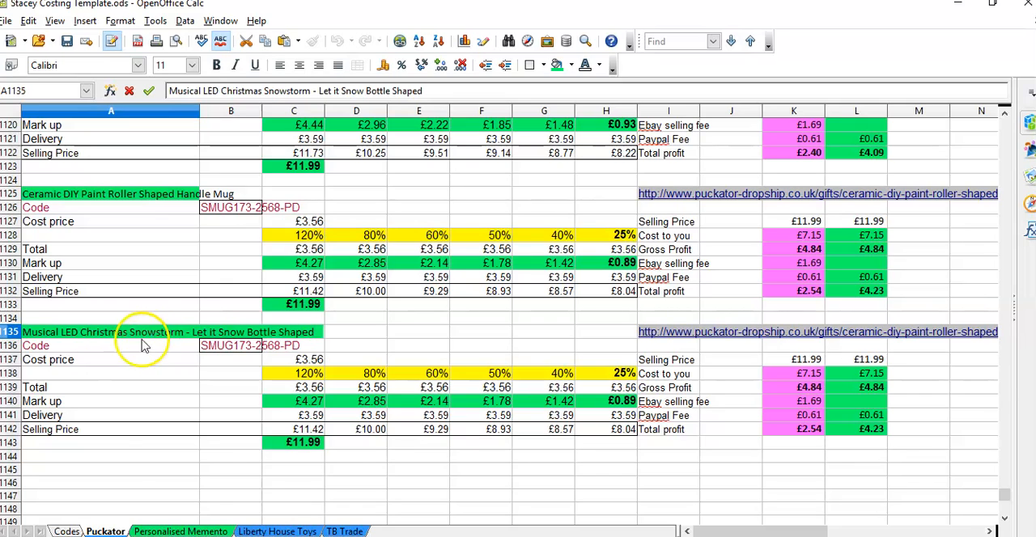
pyautogui.press('Return')
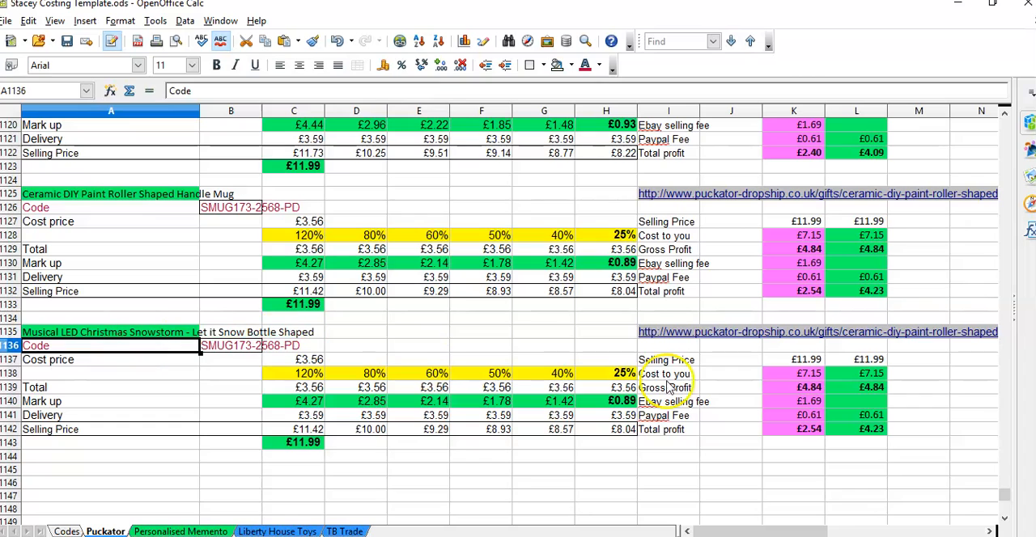
# Step: Copy the Let it Snow bottle page's web address and paste it over the supplier link in cell I1135 of the spreadsheet
pyautogui.click(619, 334)
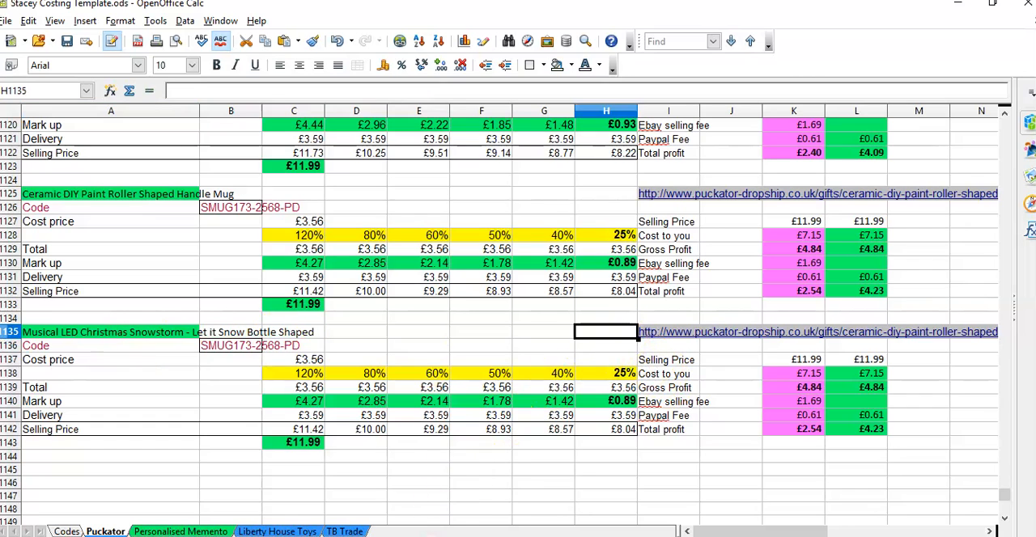
pyautogui.click(455, 536)
pyautogui.click(357, 30)
pyautogui.hotkey('ctrl', 'c')
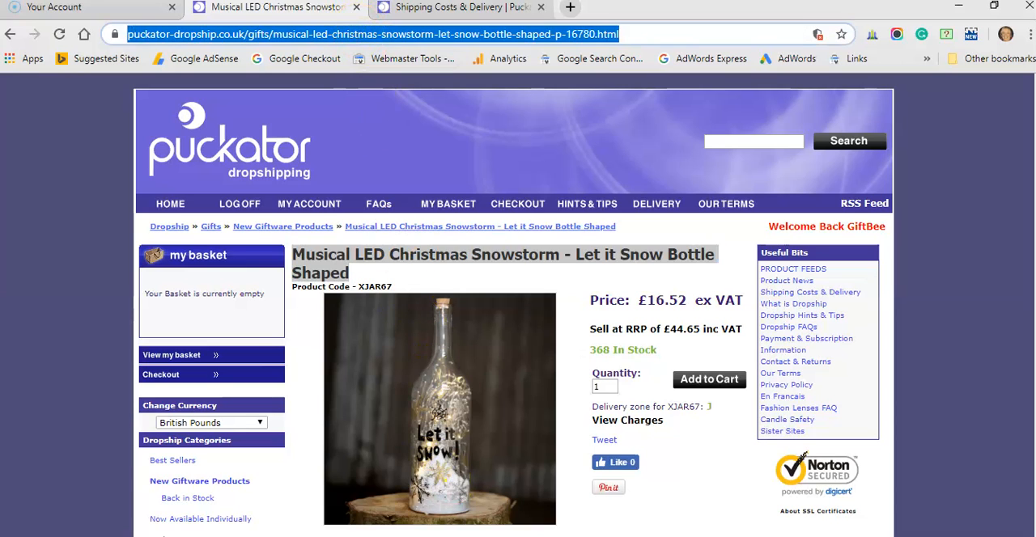
pyautogui.moveTo(502, 536)
pyautogui.click(536, 469)
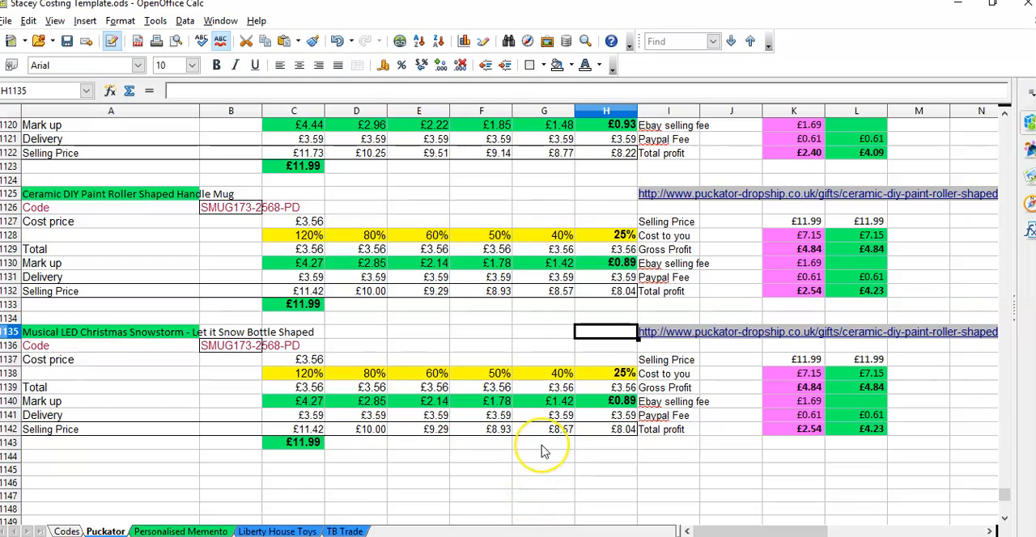
pyautogui.press('Right')
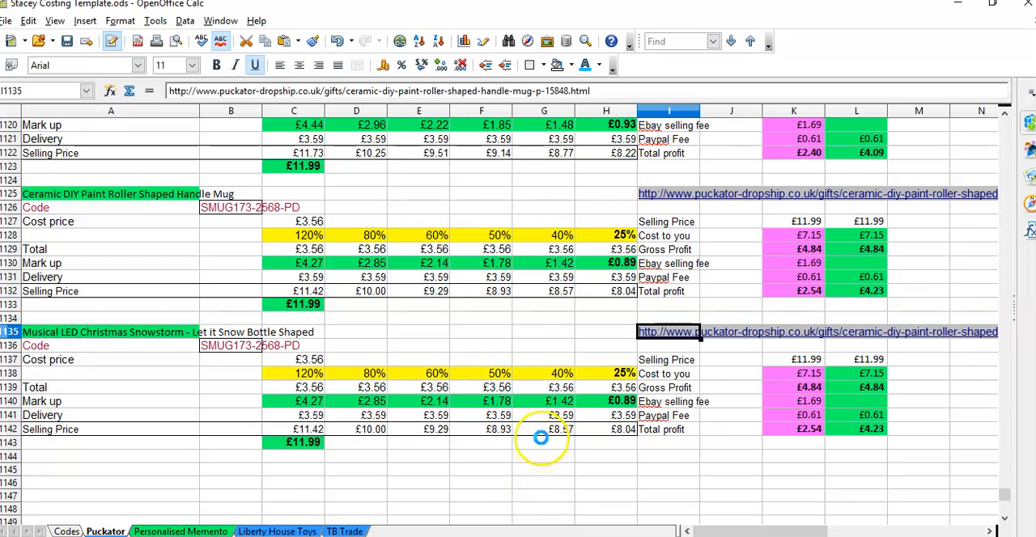
pyautogui.hotkey('ctrl', 'v')
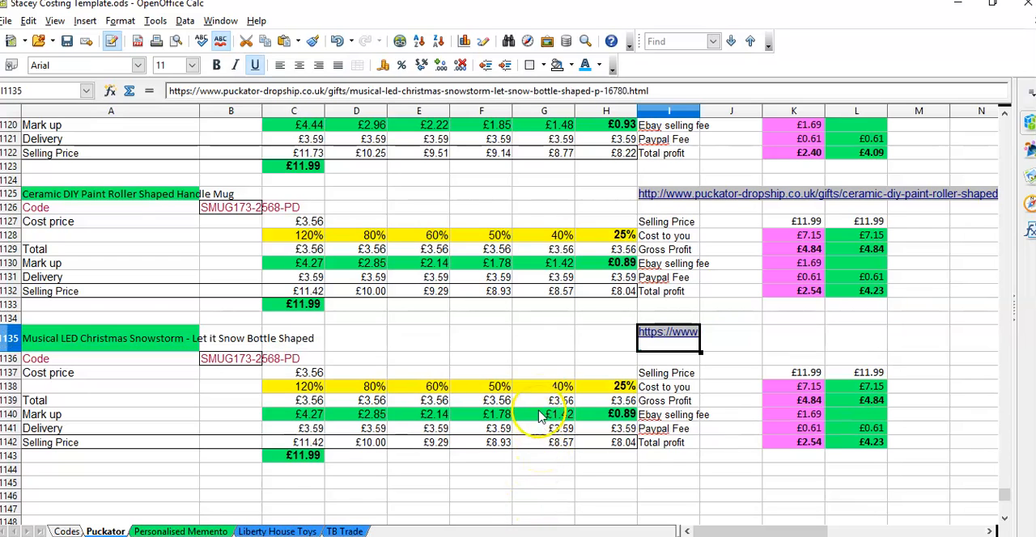
# Step: Turn off text wrapping for the supplier link in cell I1135
pyautogui.click(1029, 122)
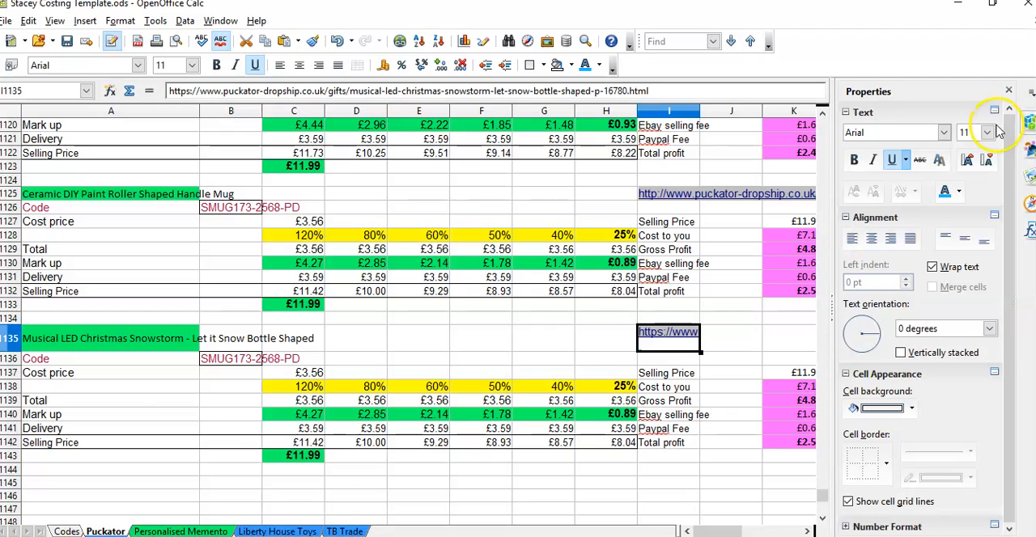
pyautogui.click(941, 273)
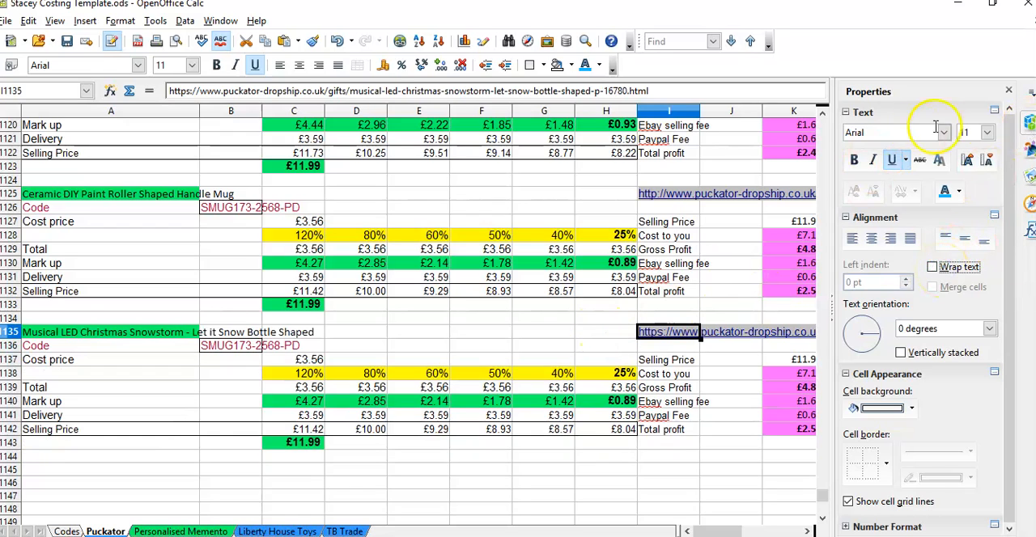
pyautogui.click(1008, 90)
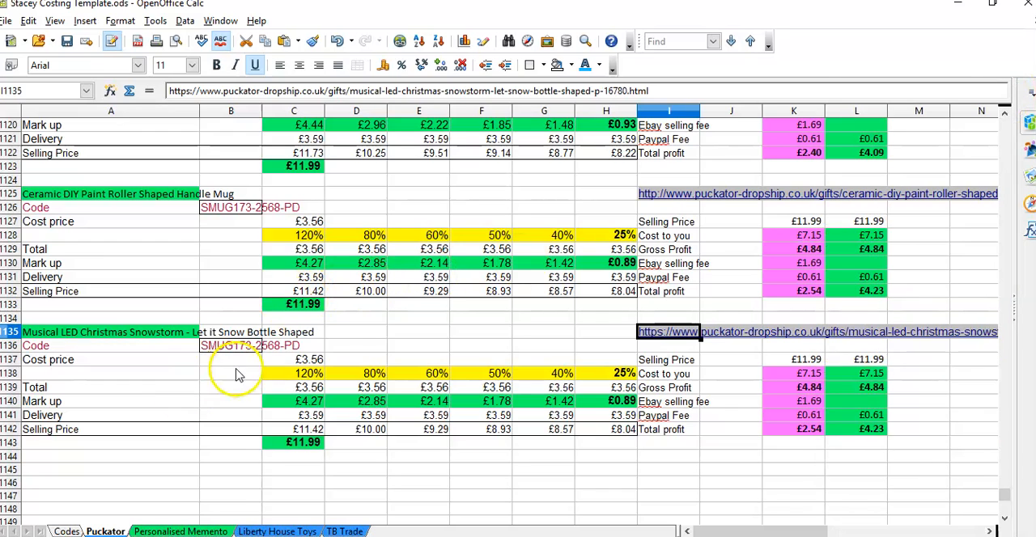
# Step: Copy the product title from A1135 of the Puckator sheet into cell B481 of the Codes sheet, beside S2673
pyautogui.click(351, 331)
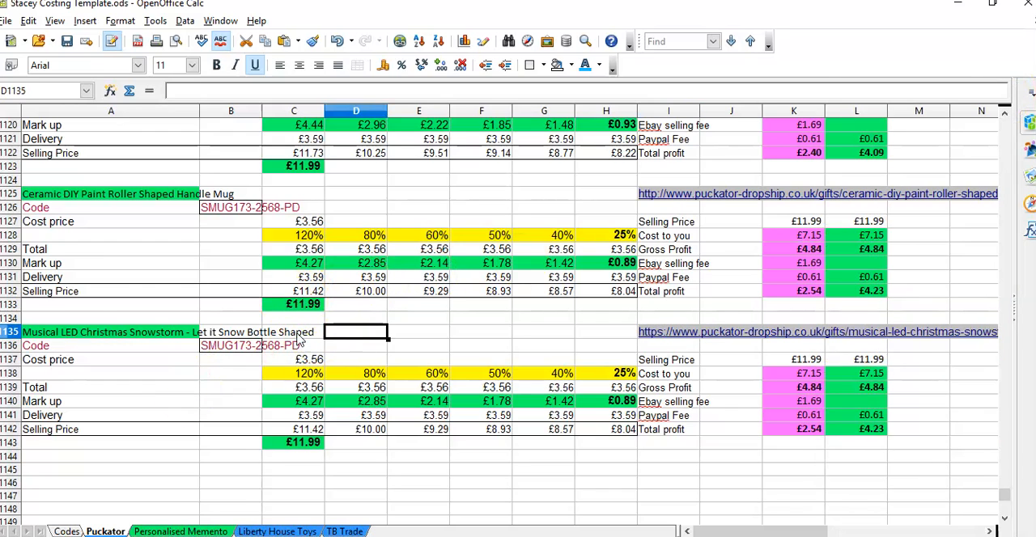
pyautogui.click(140, 339)
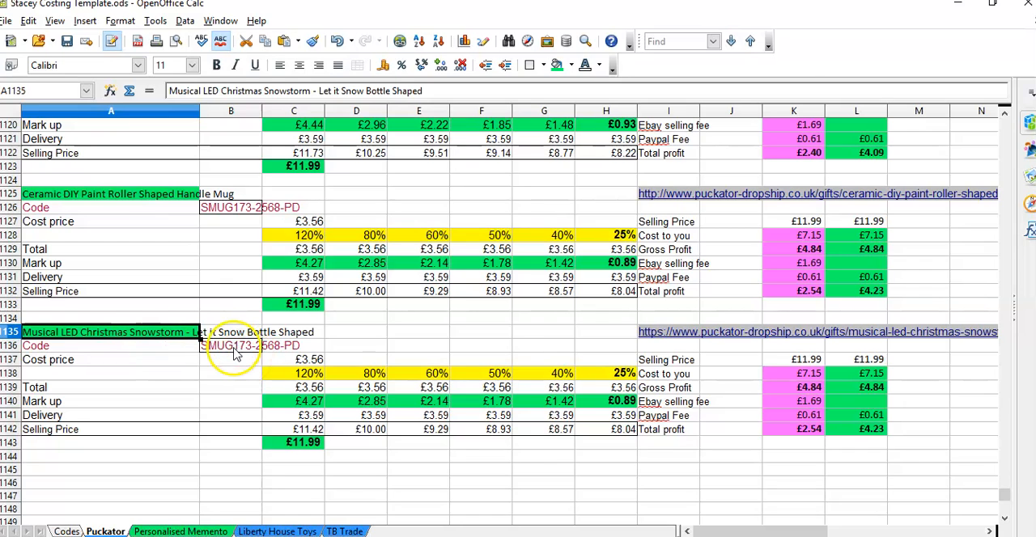
pyautogui.click(173, 330)
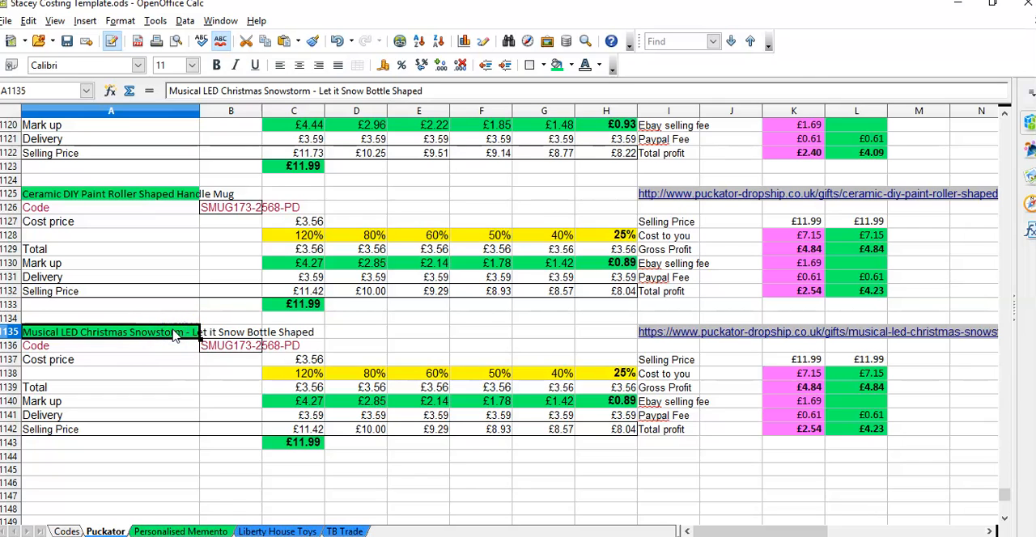
pyautogui.click(66, 530)
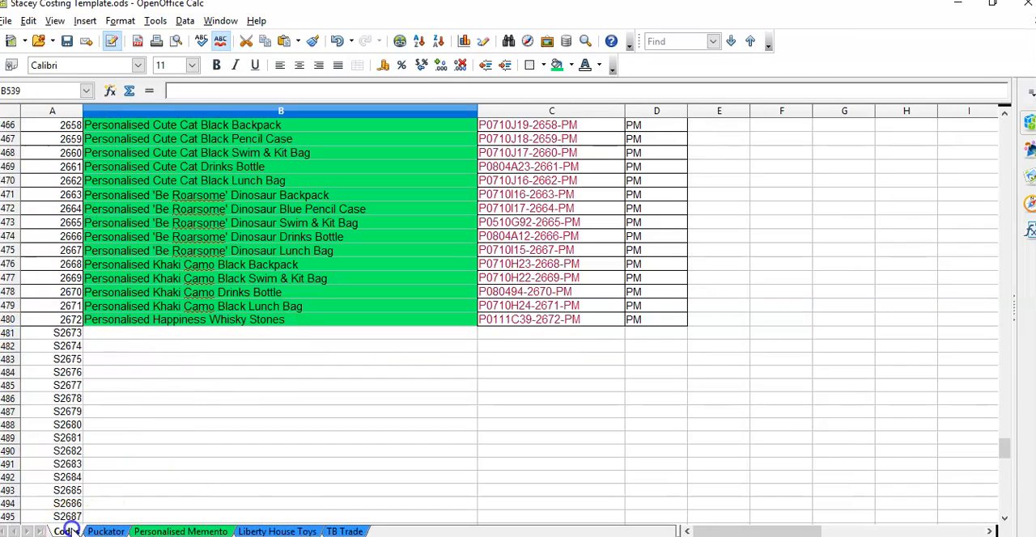
pyautogui.click(130, 337)
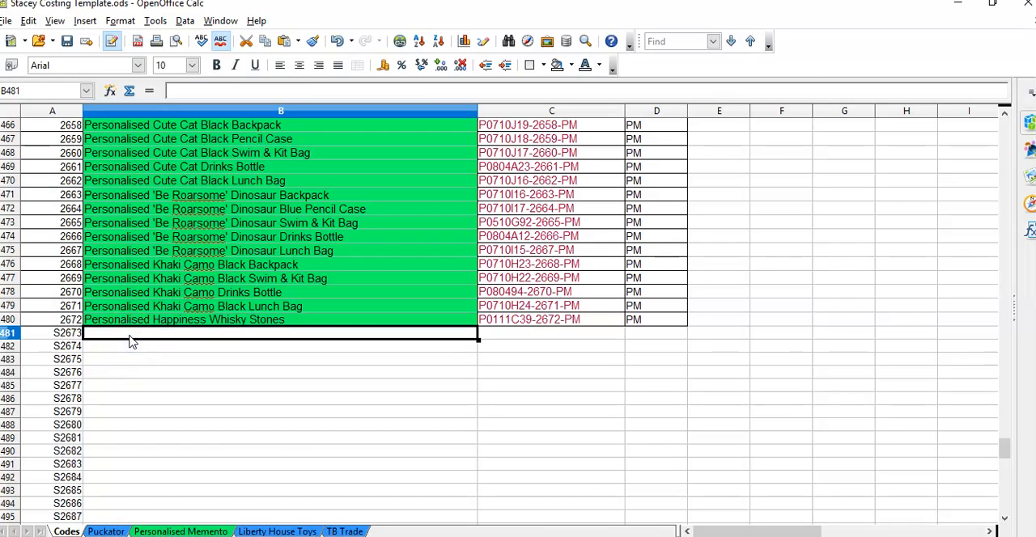
pyautogui.write('Musical LED Christmas Snowstorm - Let it Snow Bottle Shaped')
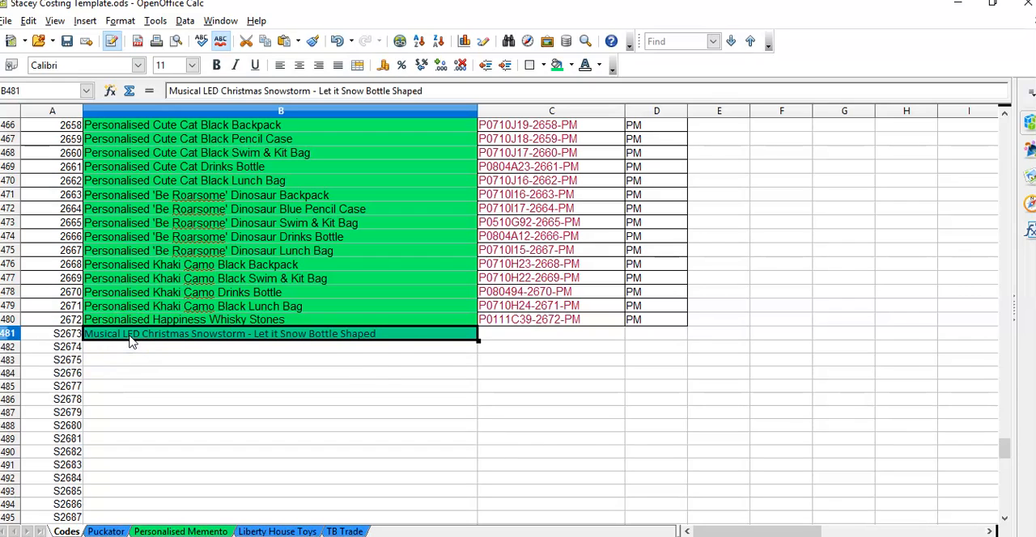
# Step: Copy product code XJAR67 from the supplier page, enter XJAR67-S2673-PD in C481 of the Codes sheet, and put PD in D481
pyautogui.click(495, 339)
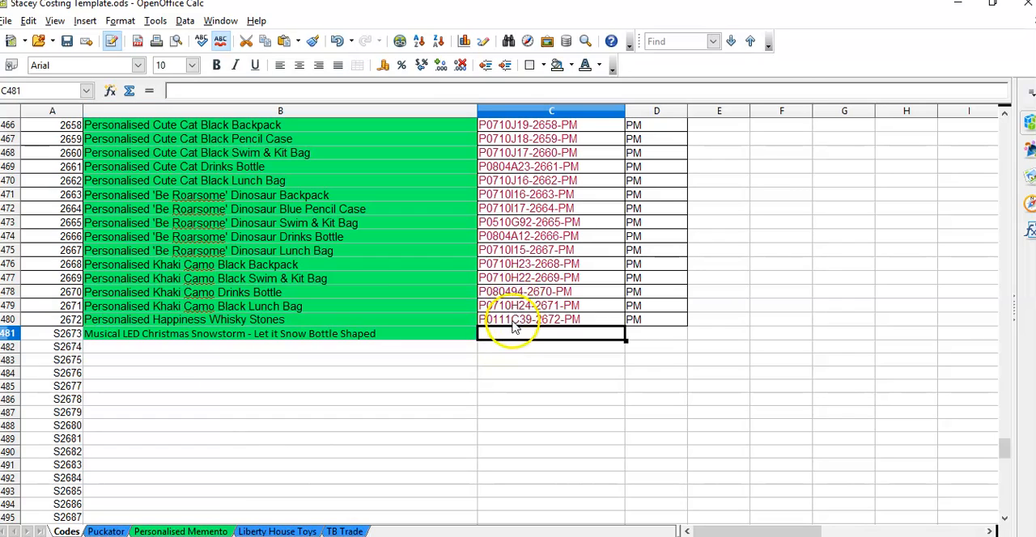
pyautogui.moveTo(429, 536)
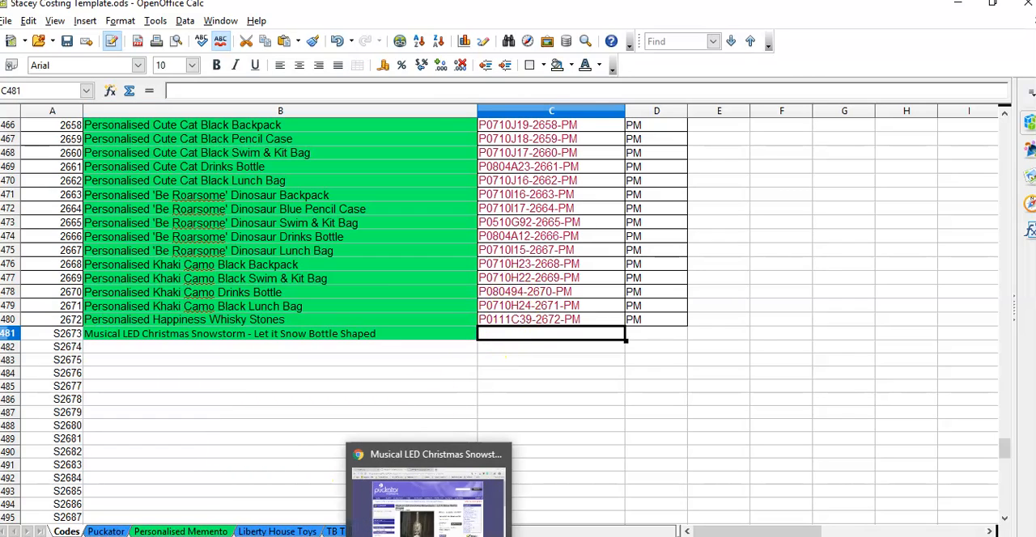
pyautogui.click(427, 505)
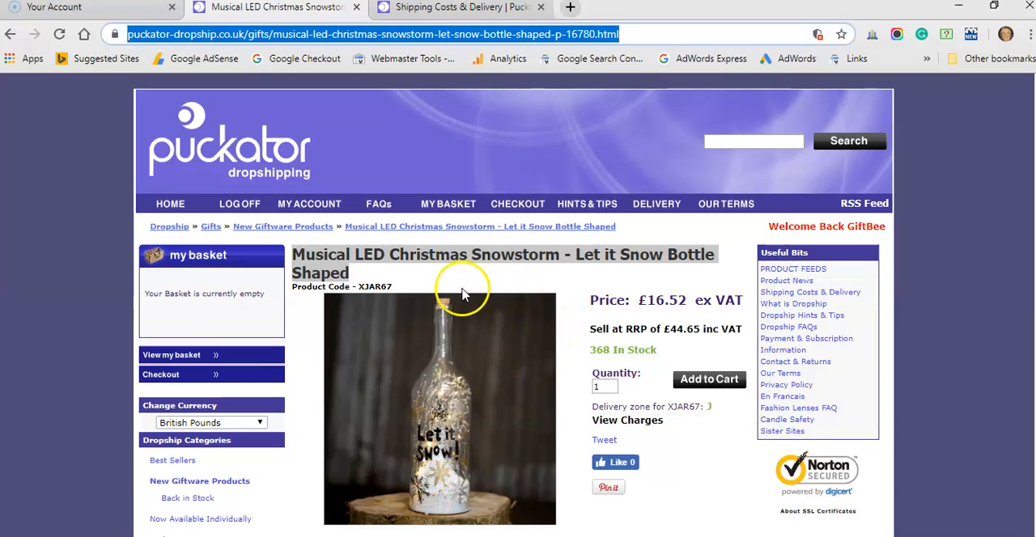
pyautogui.click(391, 286)
pyautogui.moveTo(391, 286); pyautogui.dragTo(378, 286)
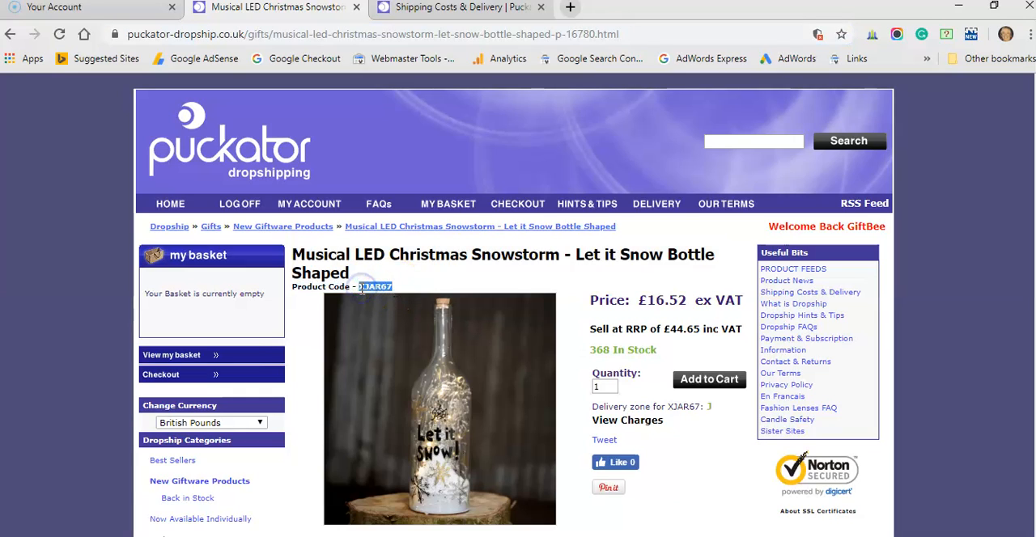
pyautogui.moveTo(477, 518)
pyautogui.click(493, 497)
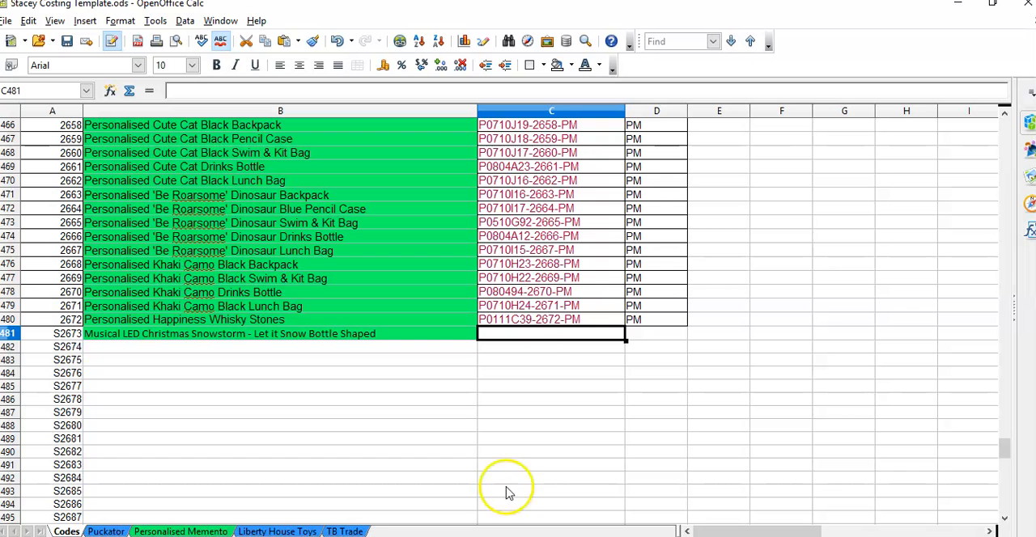
pyautogui.doubleClick(518, 332)
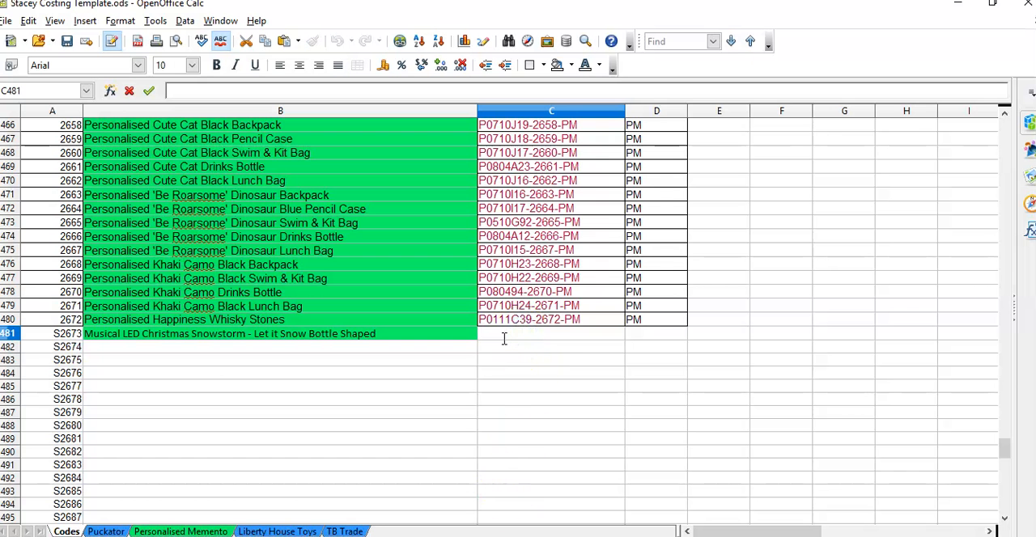
pyautogui.write('XJAR67')
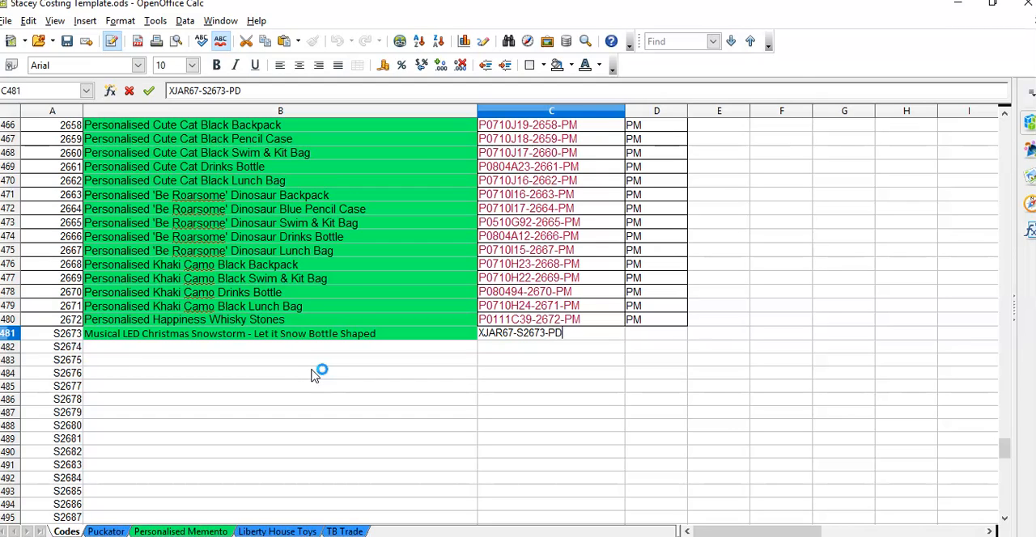
pyautogui.press('Tab')
pyautogui.write('P')
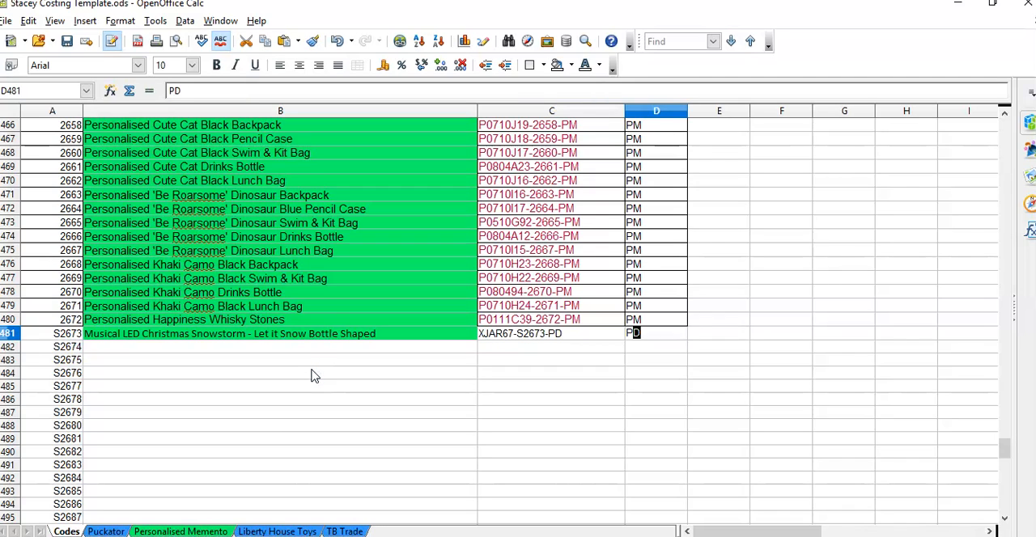
# Step: Copy the full code XJAR67-S2673-PD from C481 and paste it over the old code in B1136 of the Puckator sheet
pyautogui.click(537, 337)
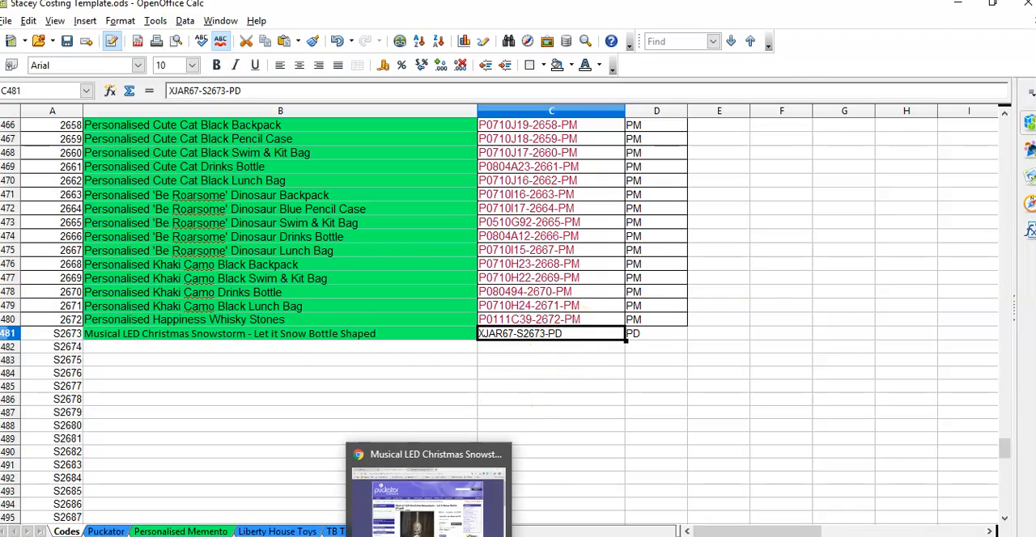
pyautogui.click(106, 531)
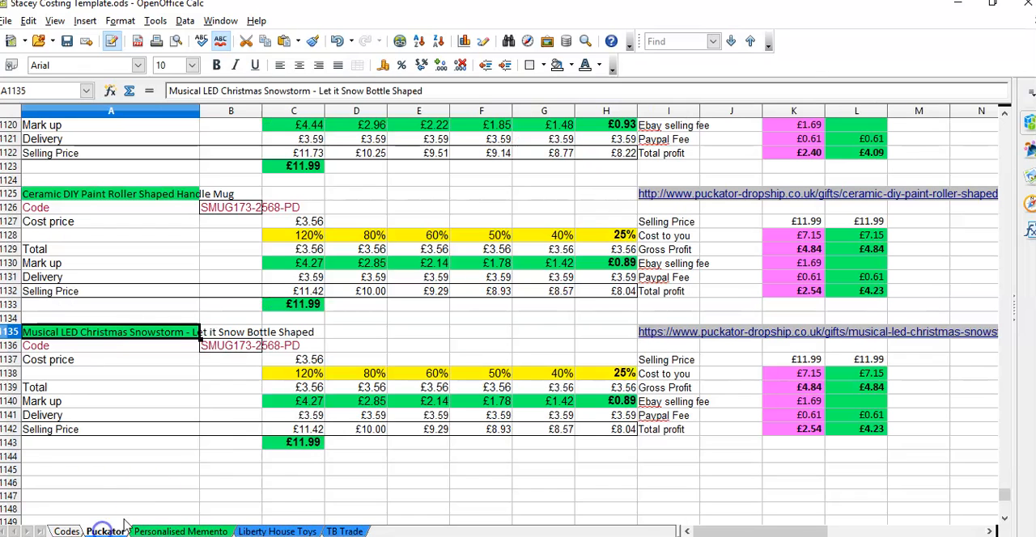
pyautogui.click(241, 348)
pyautogui.write('XJAR67-S2673-PD')
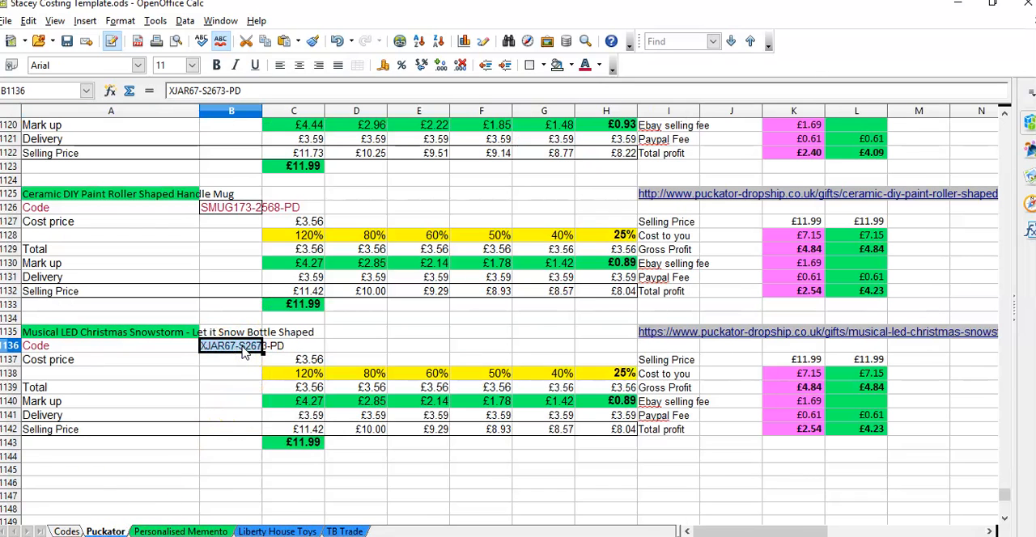
pyautogui.click(245, 356)
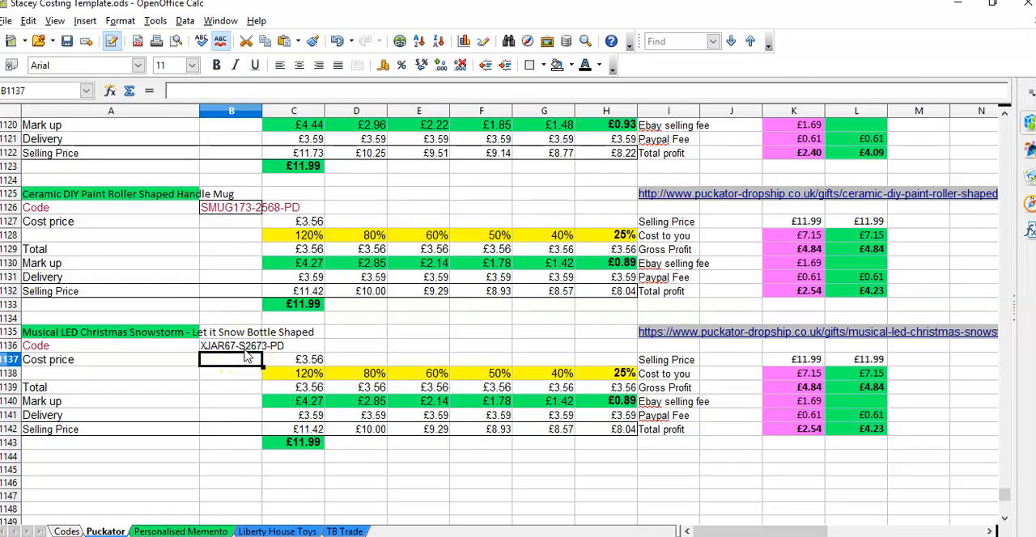
# Step: Switch to the bottle's supplier page for its ex-VAT price and open Calculator, moving its window clear of the price
pyautogui.click(307, 361)
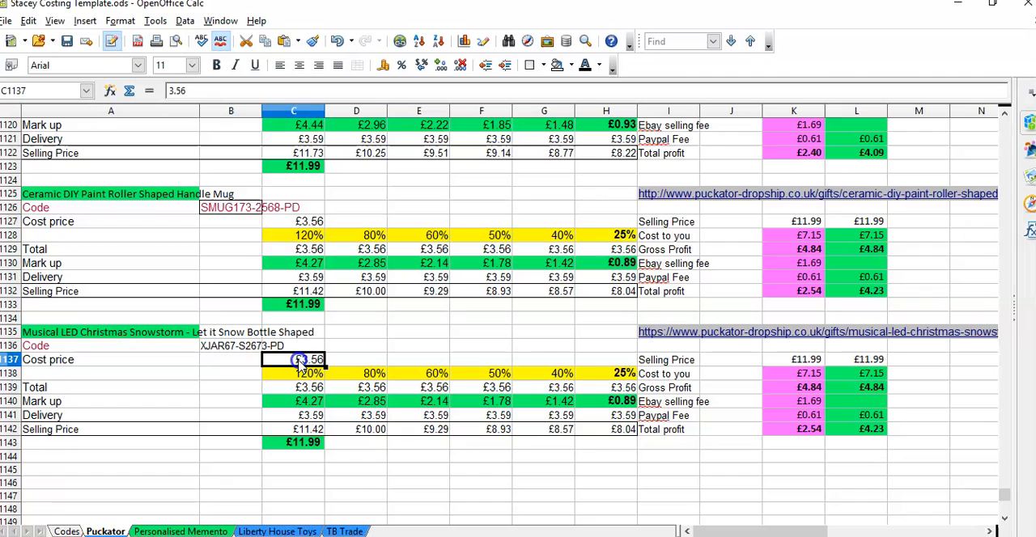
pyautogui.moveTo(508, 532)
pyautogui.click(485, 510)
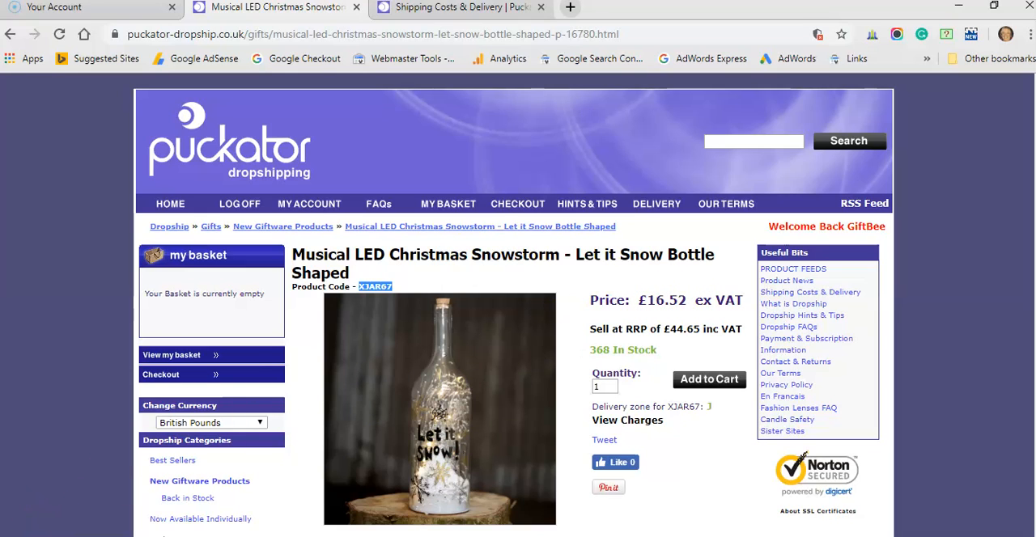
pyautogui.press('super')
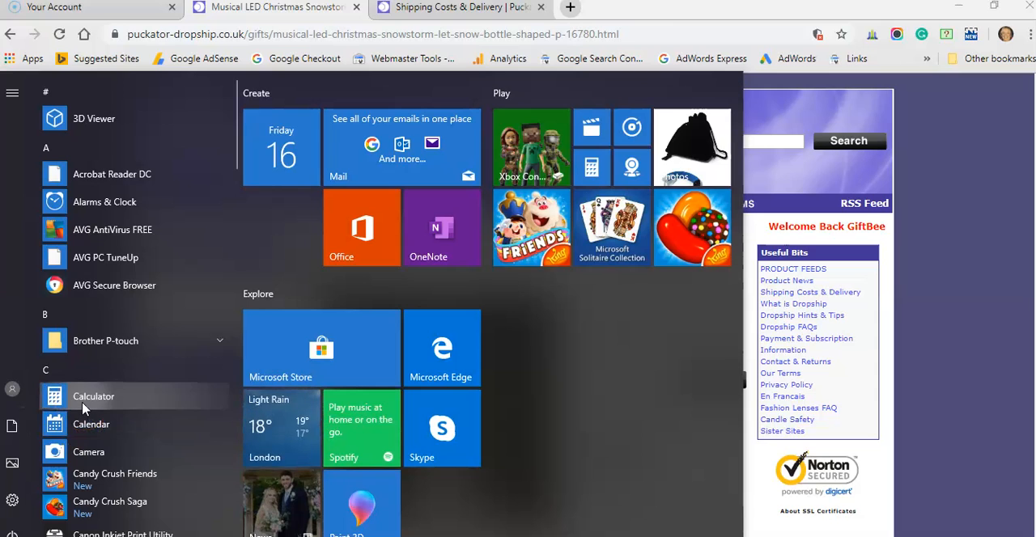
pyautogui.click(84, 403)
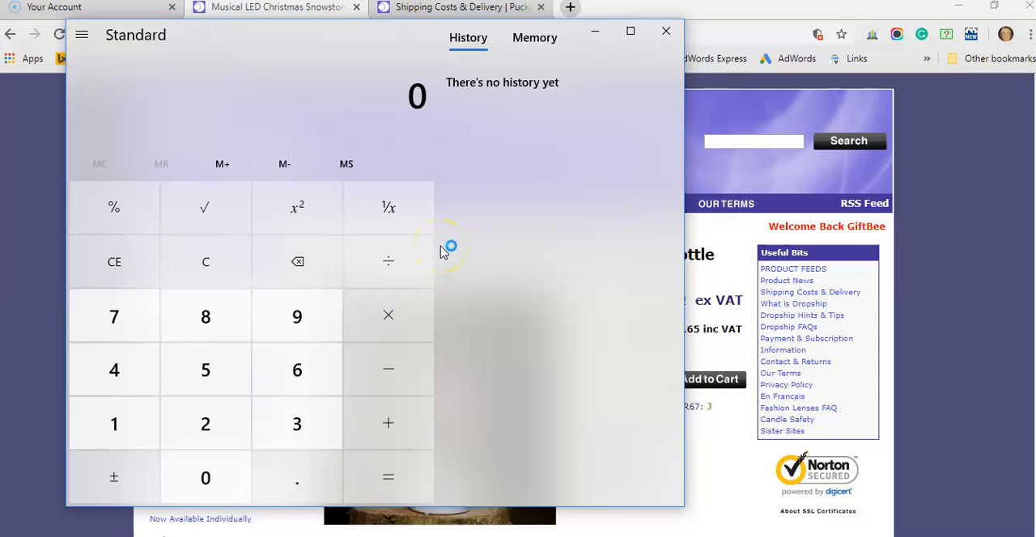
pyautogui.moveTo(407, 42); pyautogui.dragTo(360, 48)
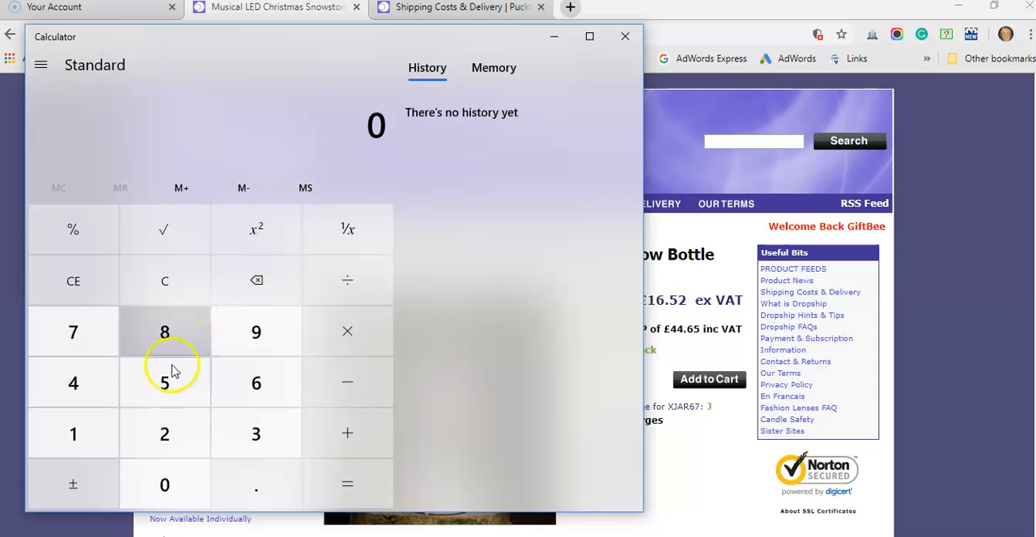
# Step: Calculate the bottle's VAT-inclusive cost by adding 20% to 16.52, and close Calculator
pyautogui.click(69, 451)
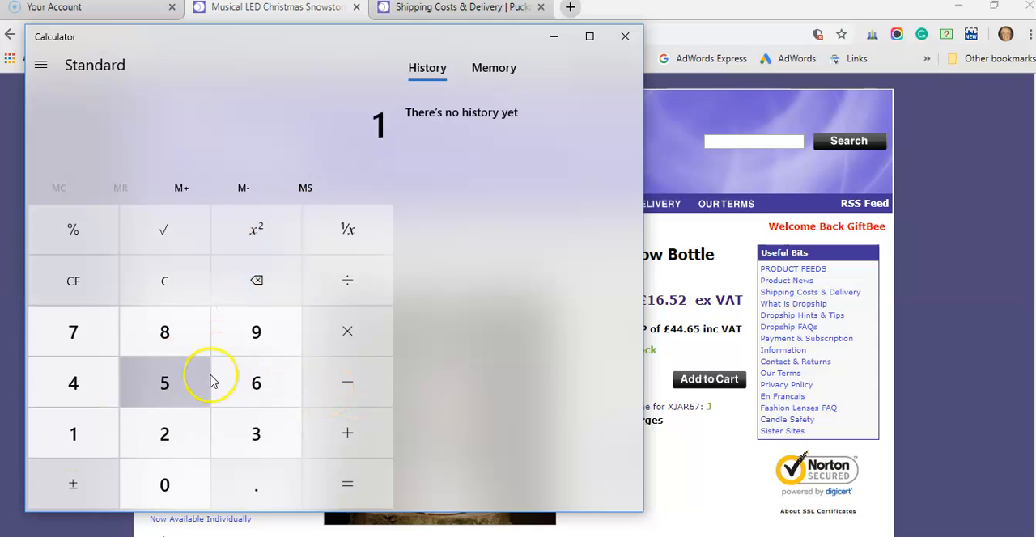
pyautogui.click(254, 382)
pyautogui.click(265, 488)
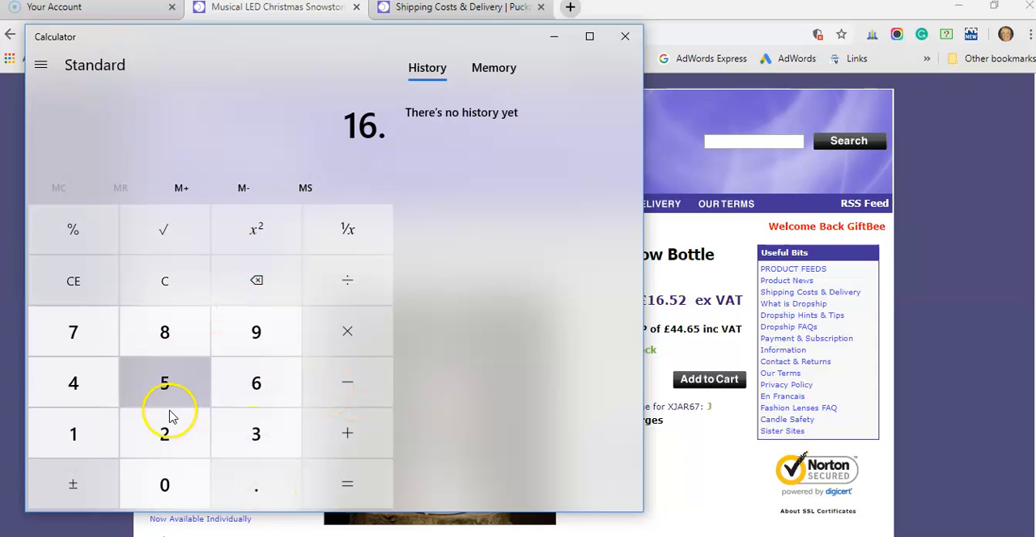
pyautogui.click(167, 384)
pyautogui.click(170, 426)
pyautogui.click(315, 441)
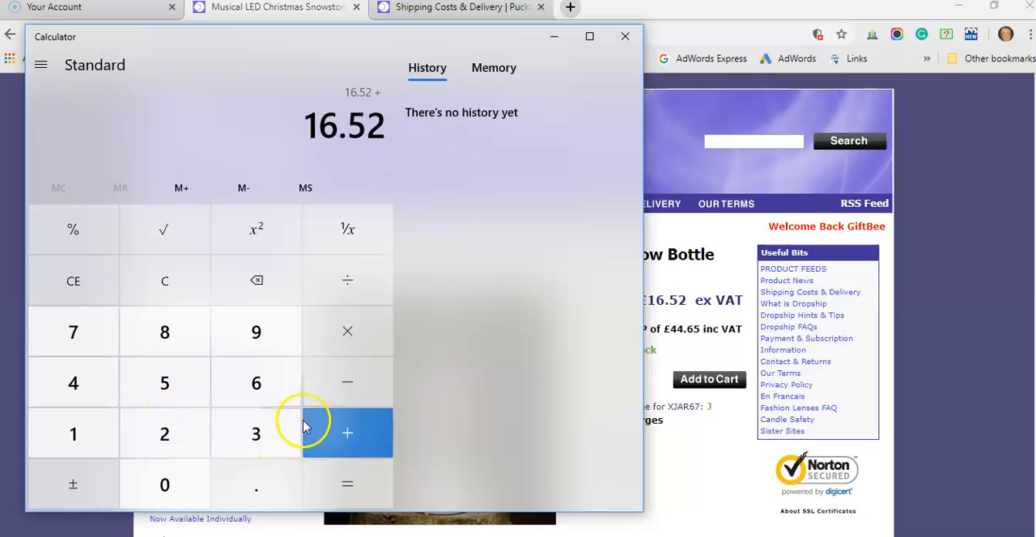
pyautogui.click(171, 432)
pyautogui.click(182, 477)
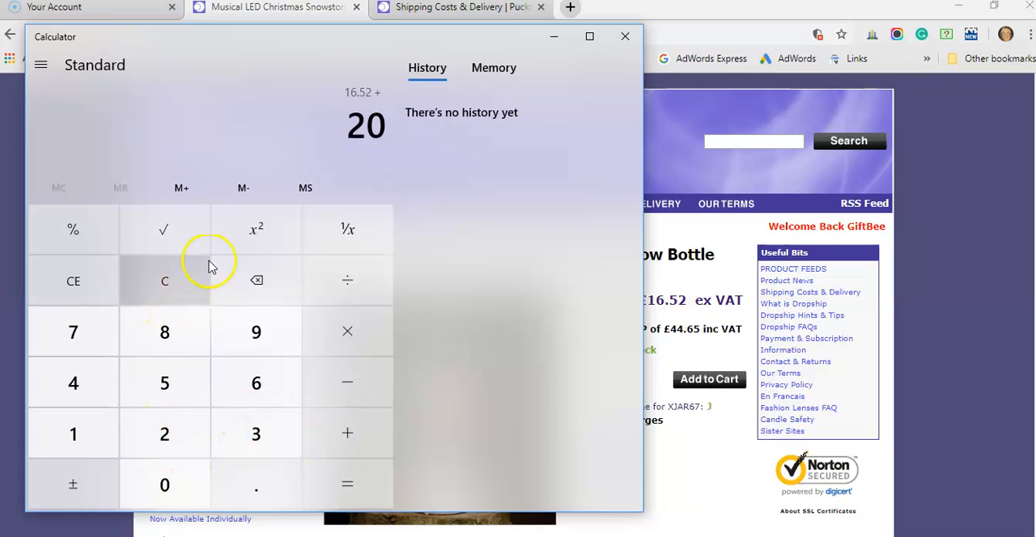
pyautogui.click(78, 237)
pyautogui.click(361, 430)
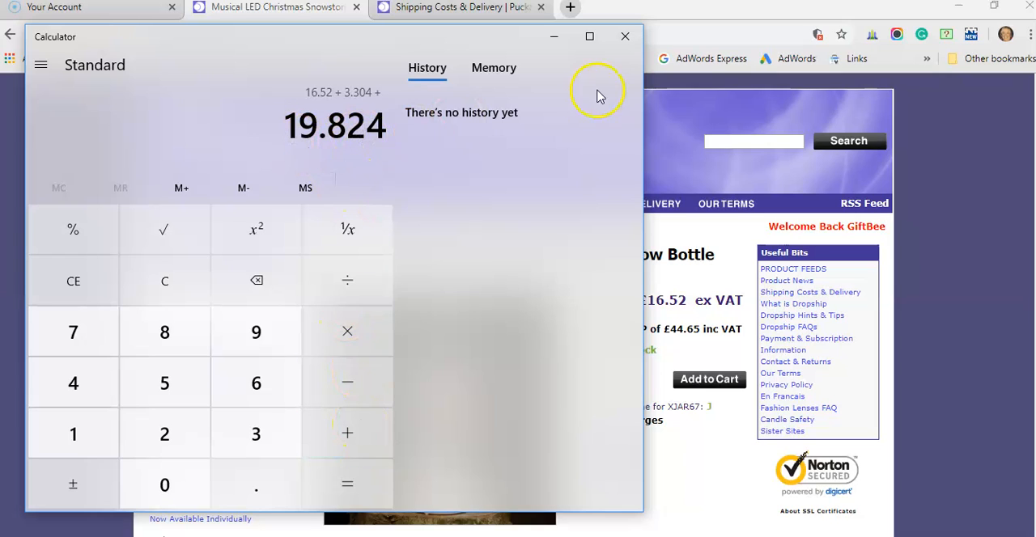
pyautogui.click(632, 43)
# Step: Return to the costing spreadsheet and set the bottle's cost price in C1137 to 19.82
pyautogui.moveTo(505, 535)
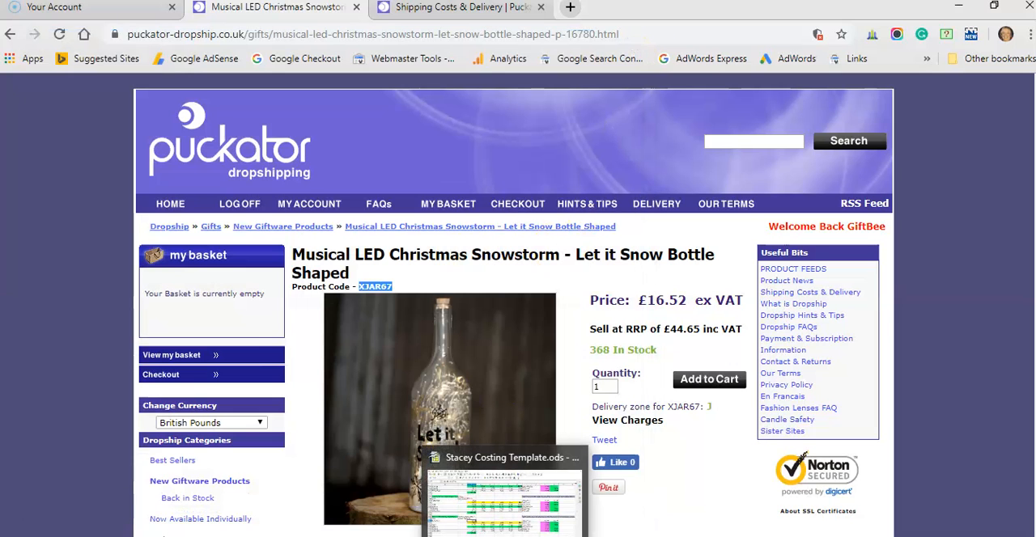
pyautogui.click(520, 508)
pyautogui.doubleClick(310, 360)
pyautogui.write('19.82')
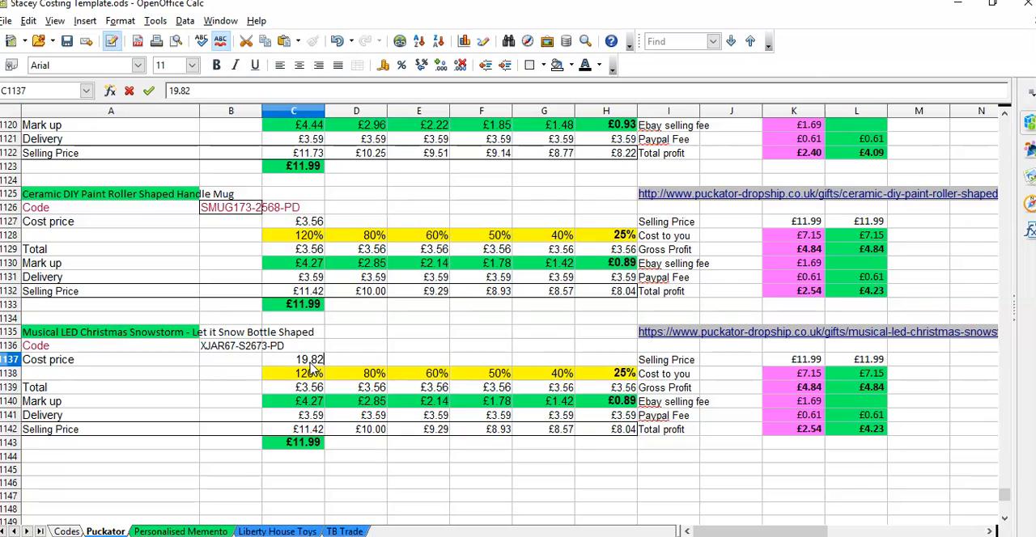
pyautogui.press('Return')
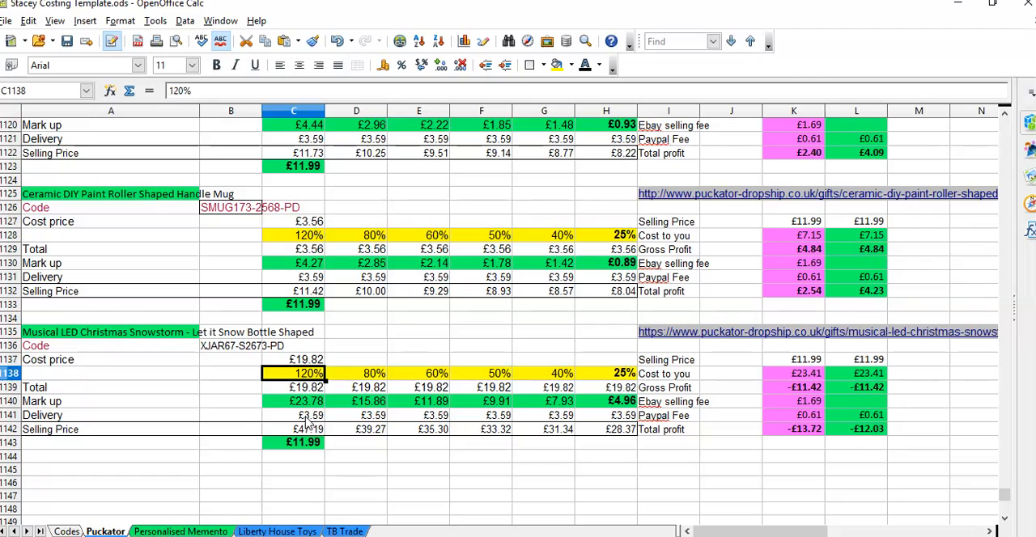
# Step: Select the bottle's delivery cost cell C1141 and open Calculator
pyautogui.click(308, 417)
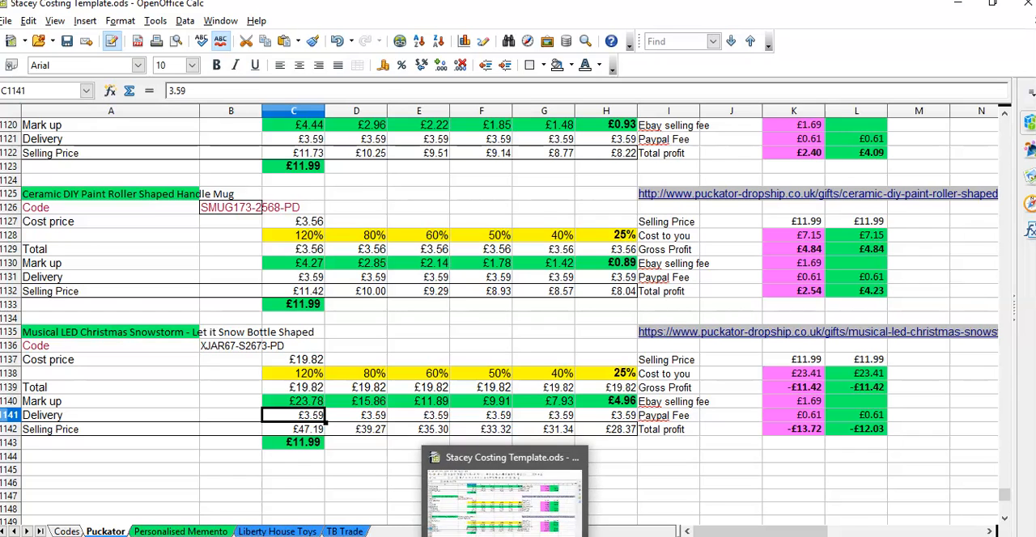
pyautogui.press('super')
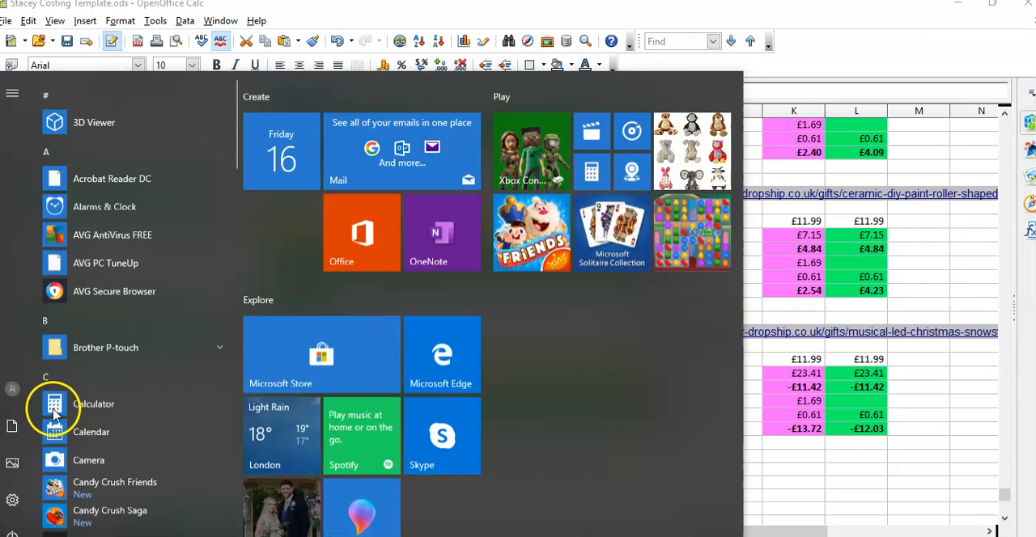
pyautogui.click(84, 398)
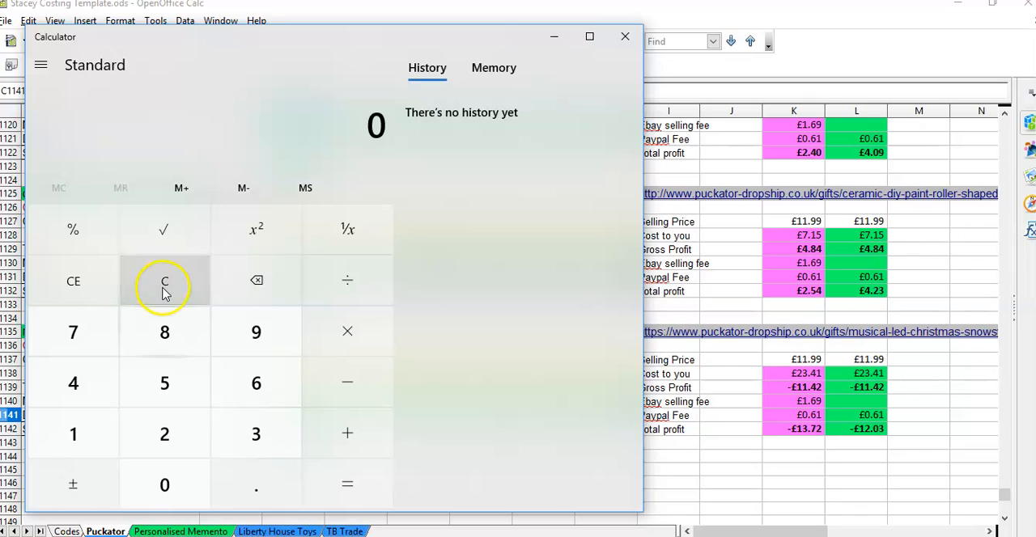
# Step: Calculate the bottle's VAT-inclusive delivery cost by adding 20% to 6.49, and close Calculator
pyautogui.click(251, 386)
pyautogui.click(259, 478)
pyautogui.click(77, 381)
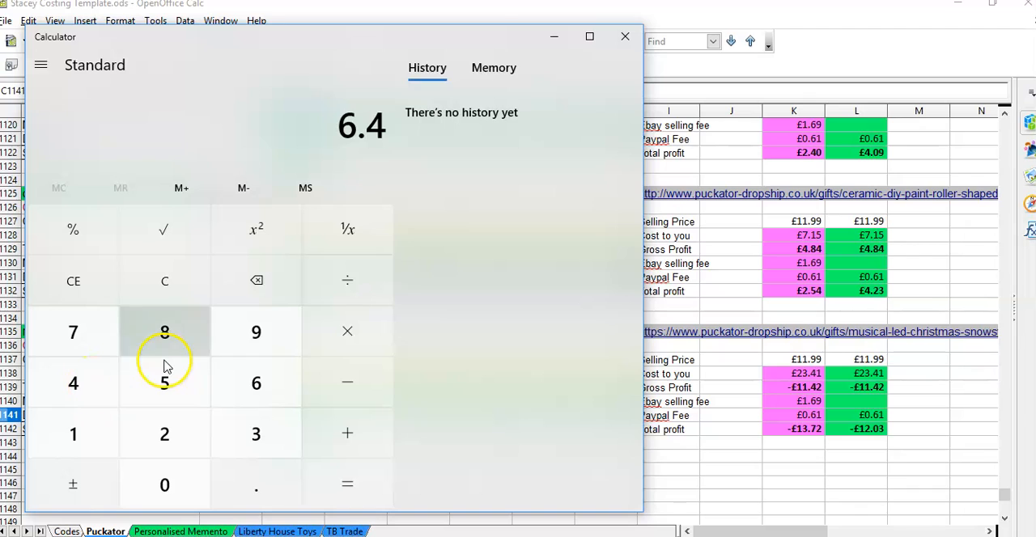
pyautogui.click(235, 343)
pyautogui.click(318, 420)
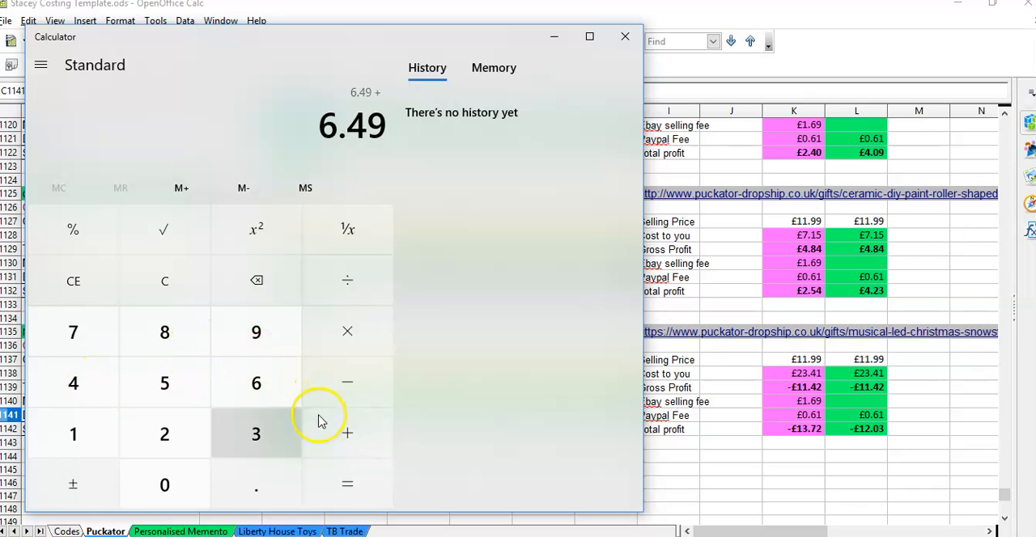
pyautogui.click(158, 429)
pyautogui.click(164, 484)
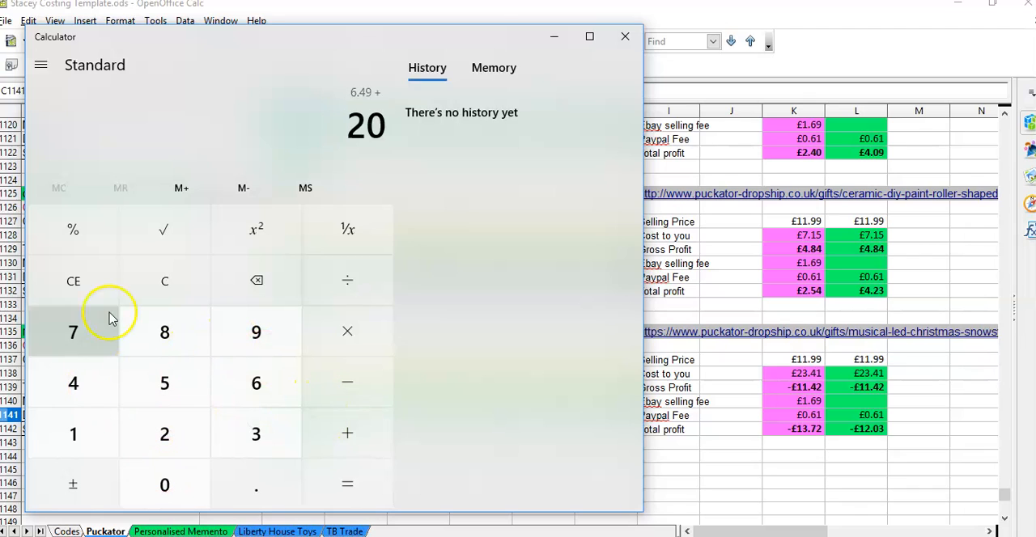
pyautogui.click(89, 243)
pyautogui.click(321, 437)
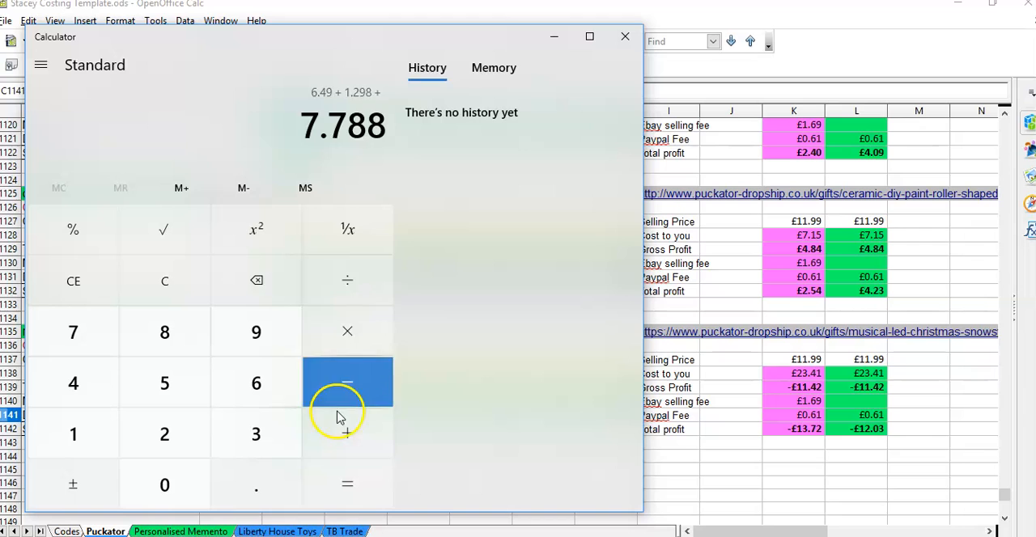
pyautogui.click(625, 40)
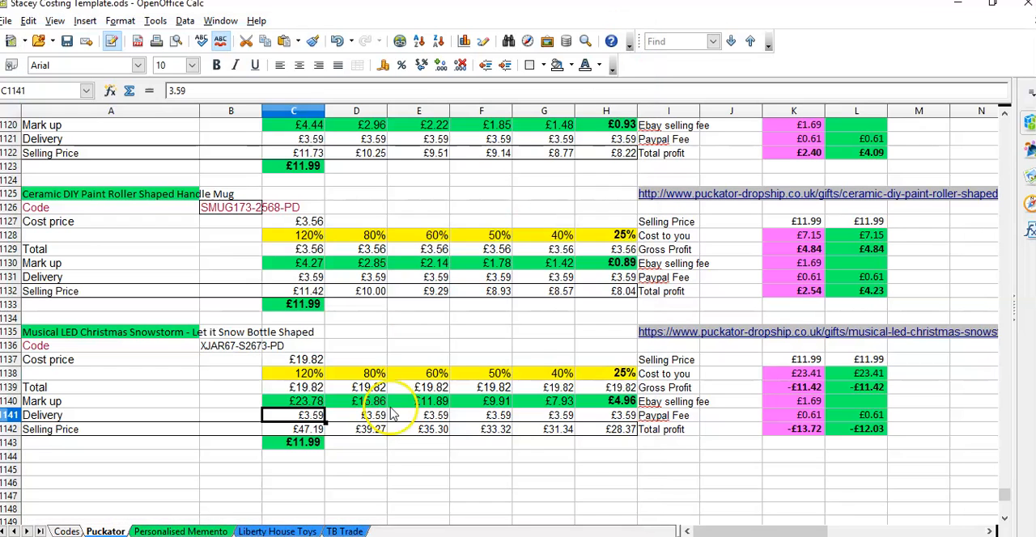
# Step: Set the bottle's delivery cost in C1141 to 7.79
pyautogui.write('7.79')
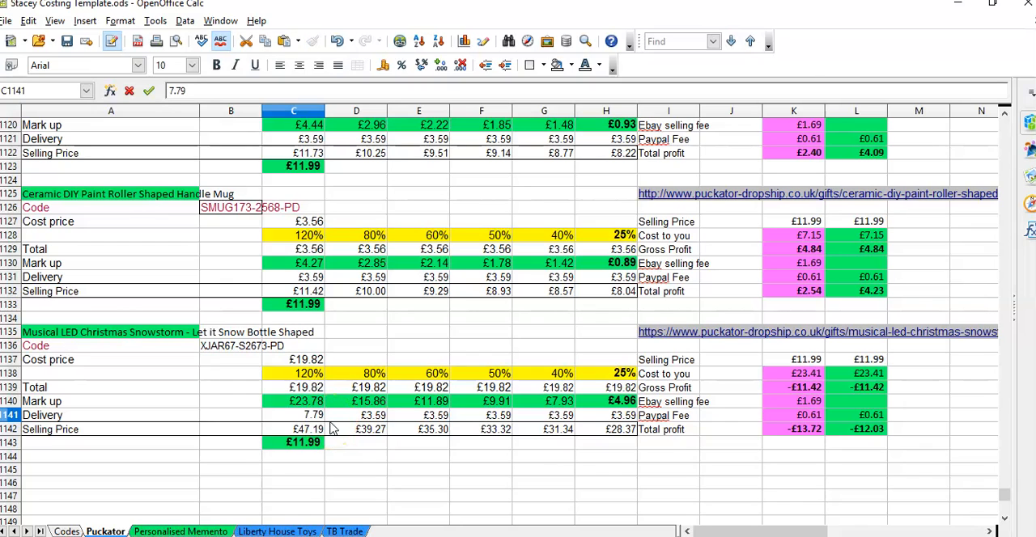
pyautogui.press('Return')
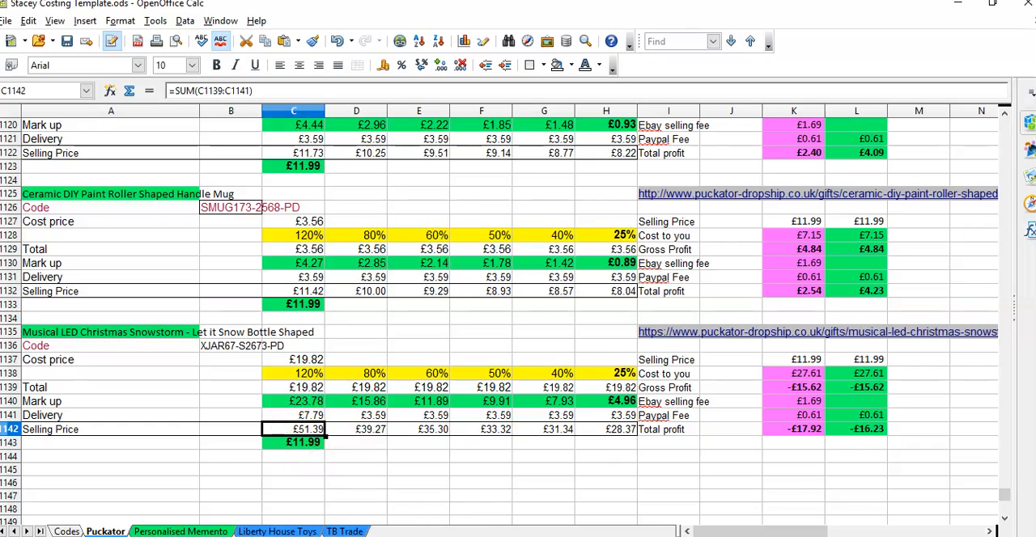
# Step: Check the bottle's pricing on the supplier page, return to the costing spreadsheet and inspect the mug's mark-up cells C1128 and C1130
pyautogui.hotkey('alt', 'Tab')
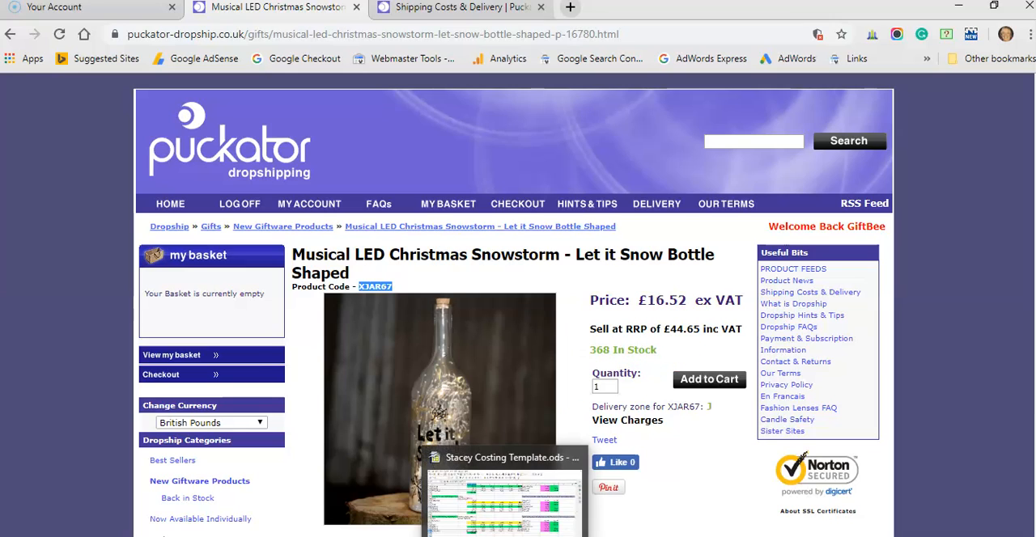
pyautogui.click(515, 530)
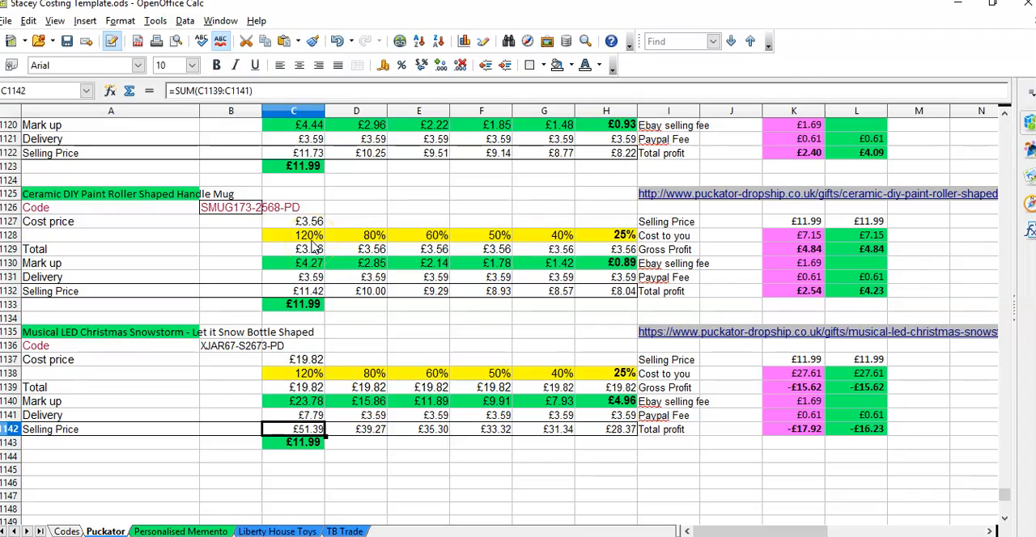
pyautogui.click(314, 236)
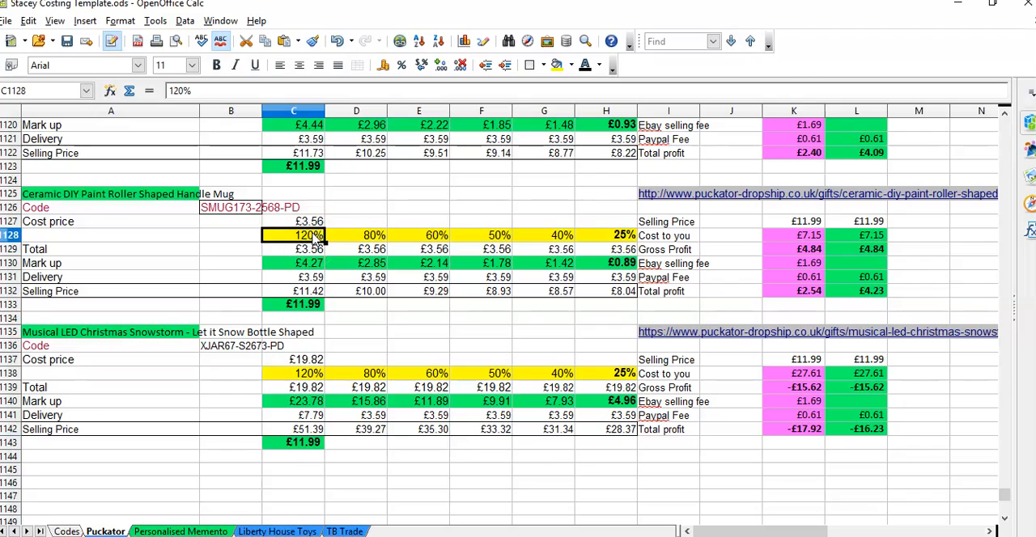
pyautogui.click(310, 264)
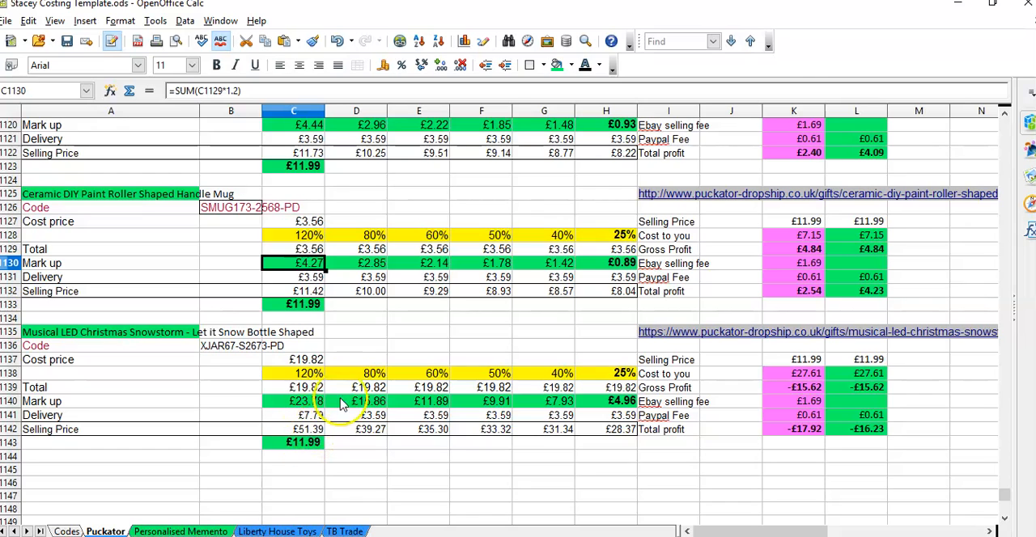
pyautogui.click(371, 443)
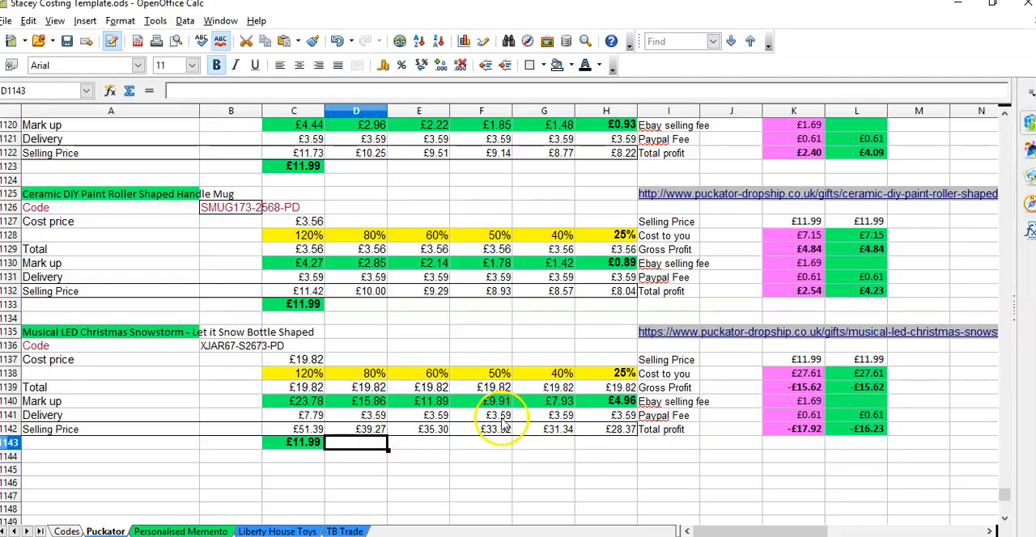
# Step: Set the bottle's selling price to 39.99 in both profit columns, K1137 and L1137
pyautogui.click(803, 362)
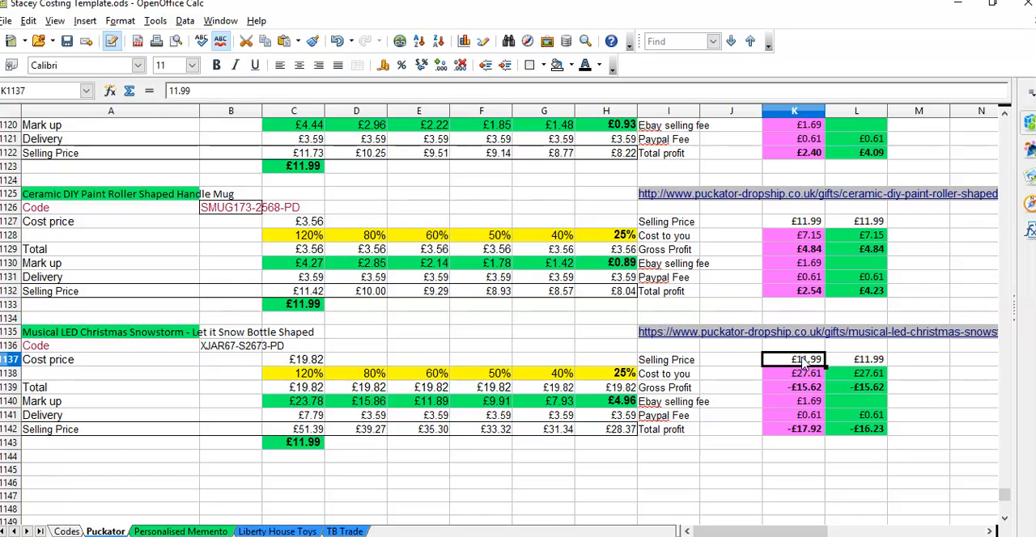
pyautogui.write('39.99')
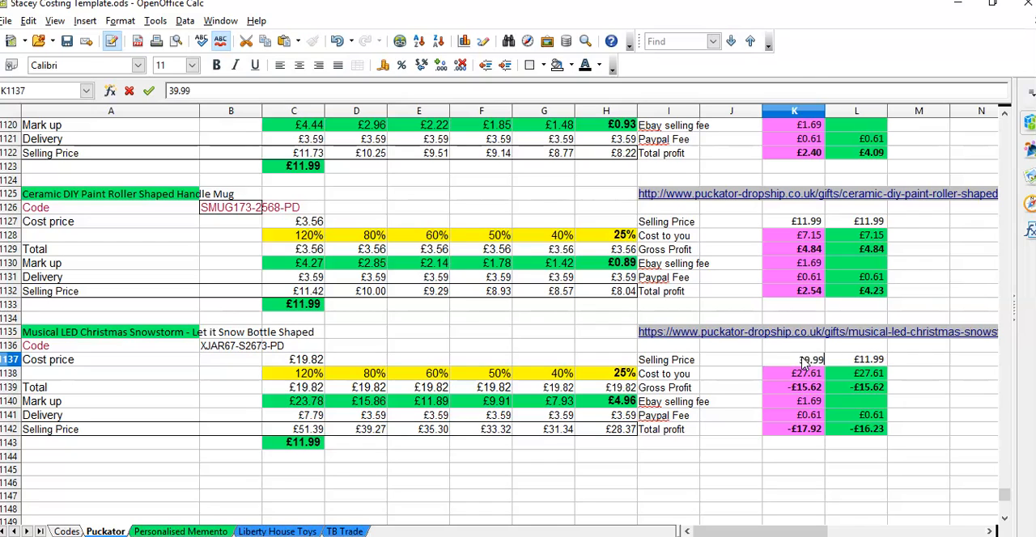
pyautogui.press('Tab')
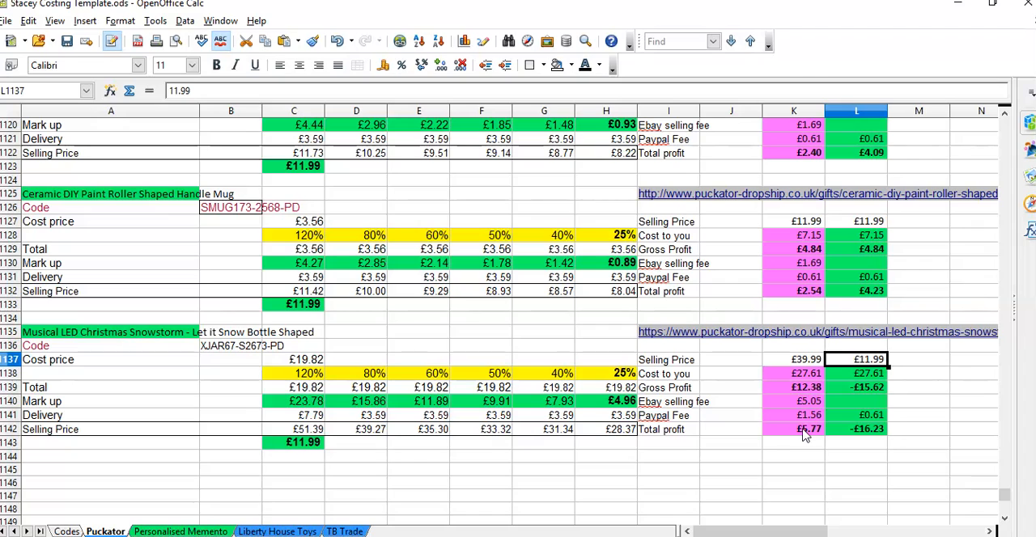
pyautogui.write('39.99')
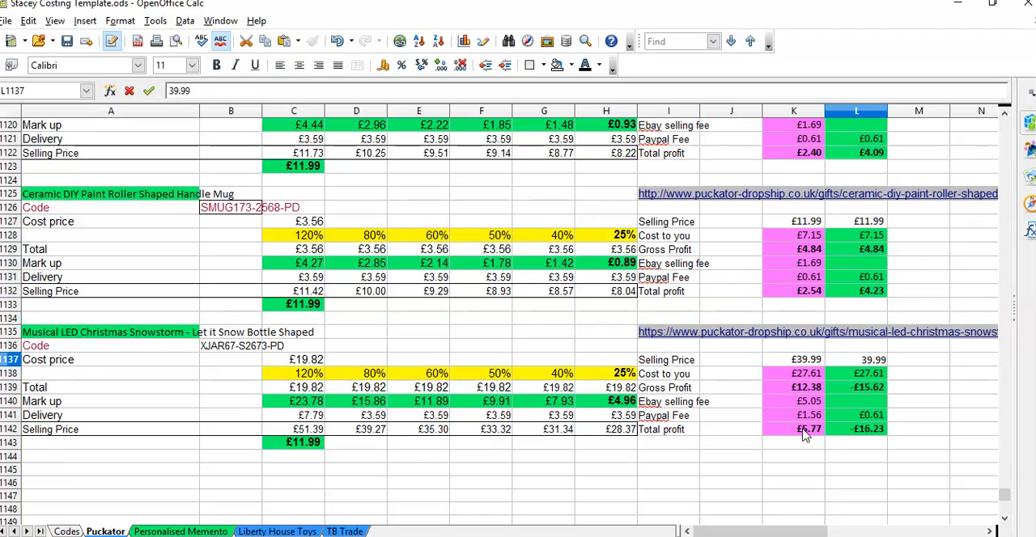
pyautogui.press('Return')
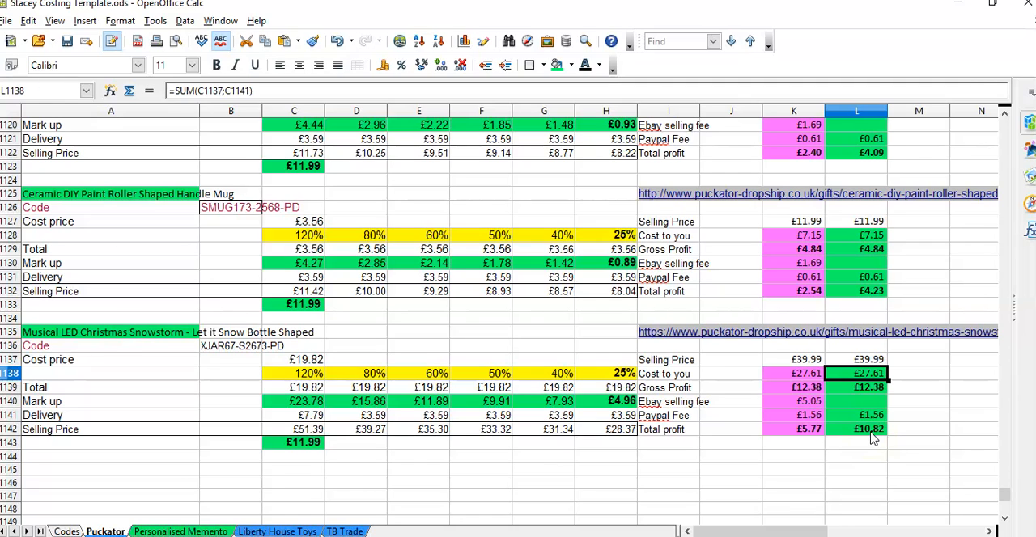
# Step: Delete the old selling price from C1143 and remove the cell's background fill
pyautogui.click(310, 447)
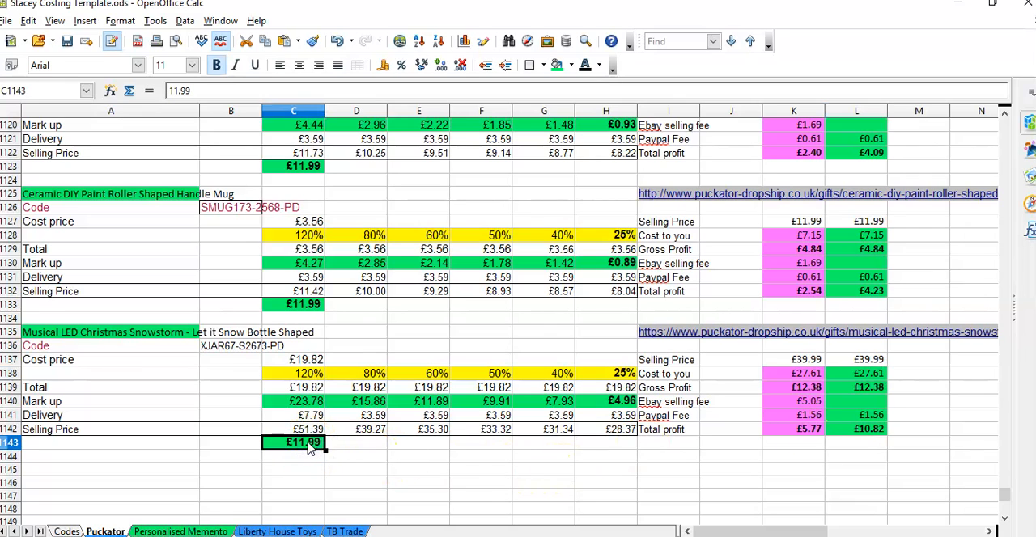
pyautogui.press('Delete')
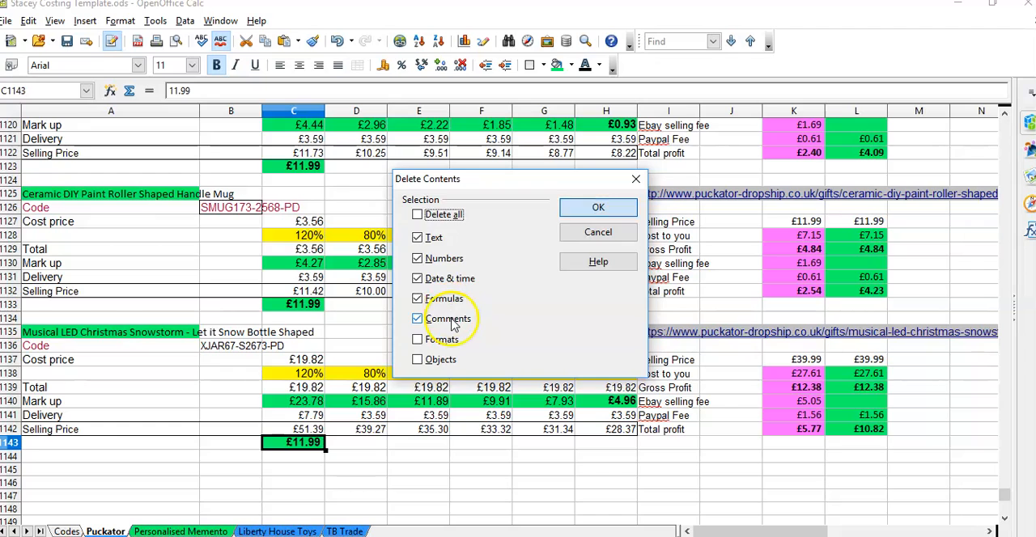
pyautogui.press('Return')
pyautogui.click(562, 66)
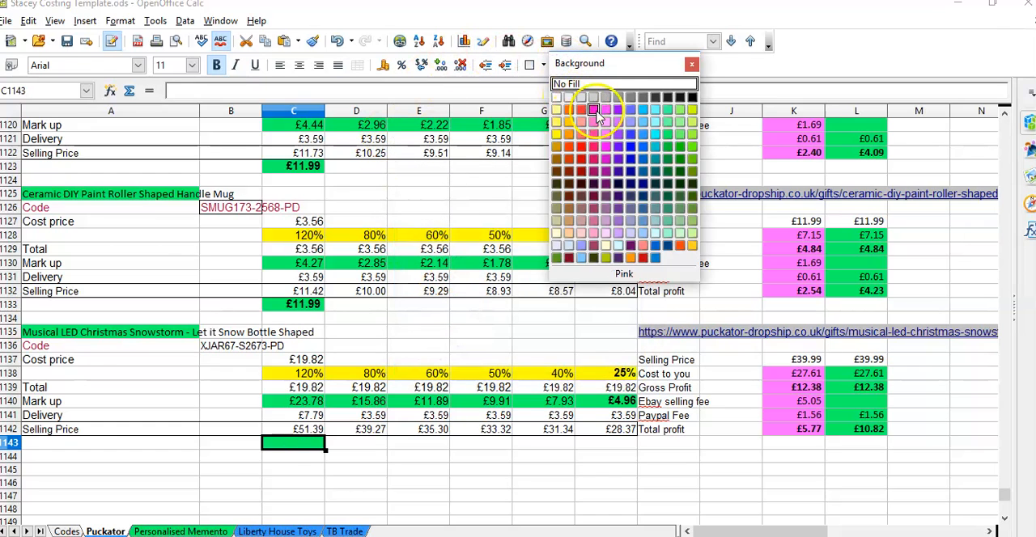
pyautogui.click(602, 85)
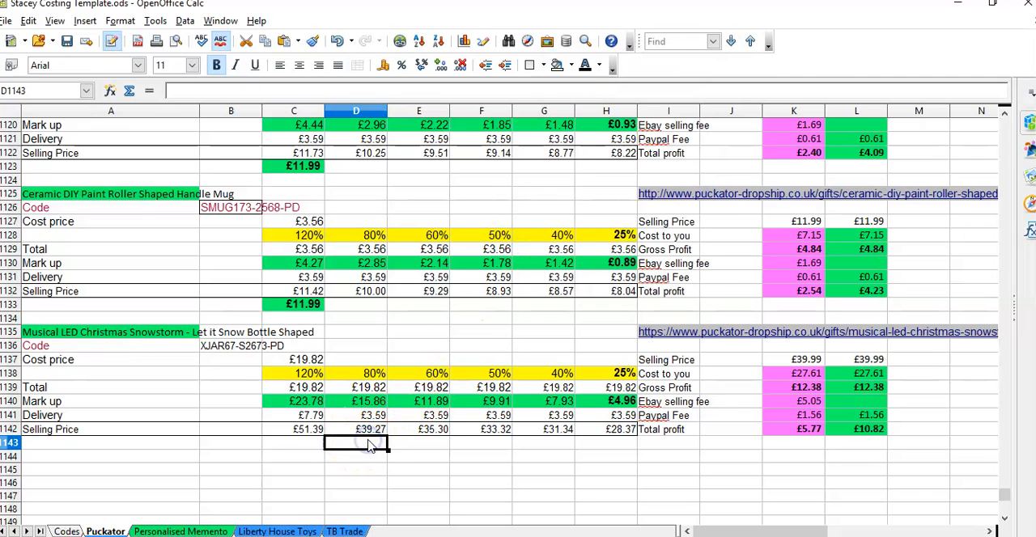
# Step: Enter 39.99 in D1143 under the 80% mark-up column and give the cell a green background
pyautogui.write('39.99')
pyautogui.press('Return')
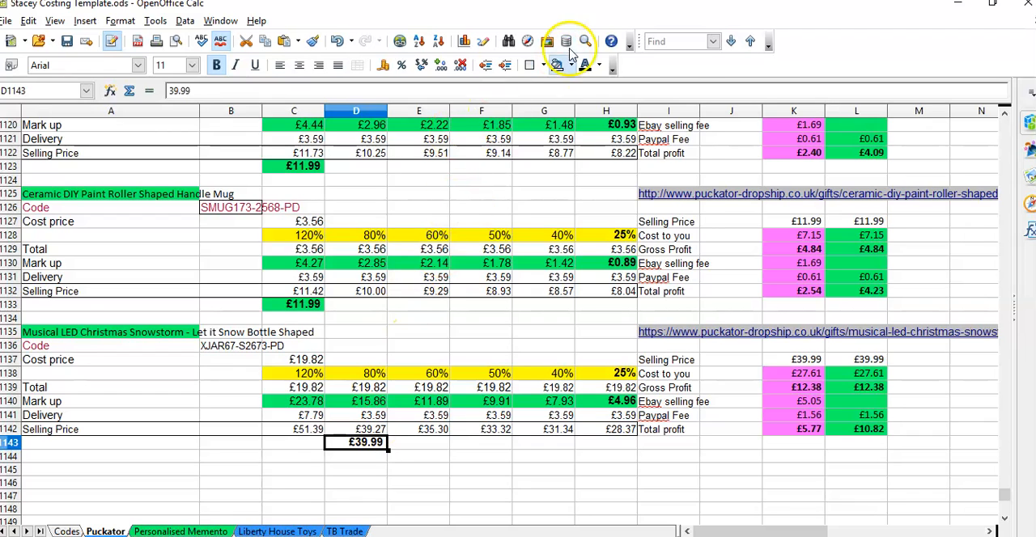
pyautogui.click(569, 65)
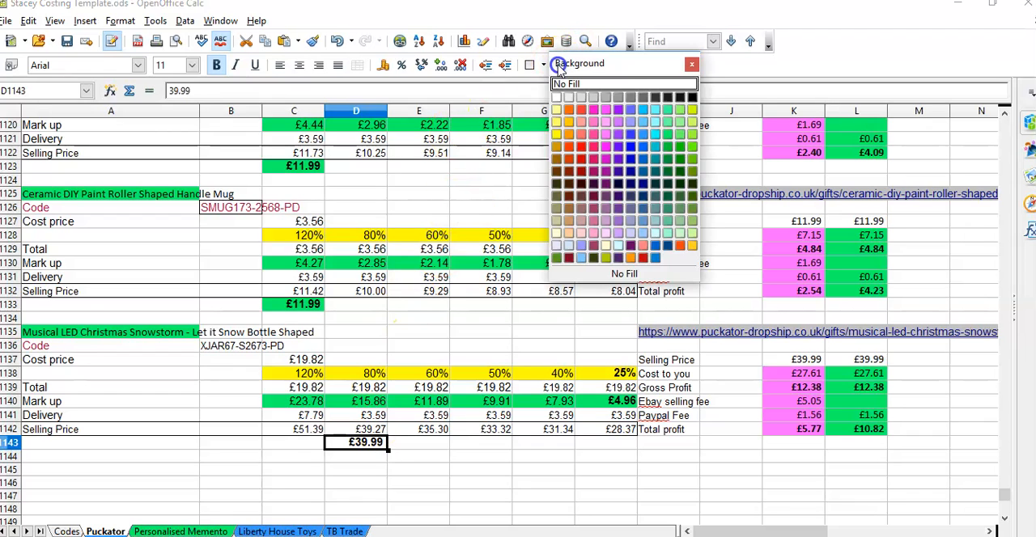
pyautogui.click(668, 134)
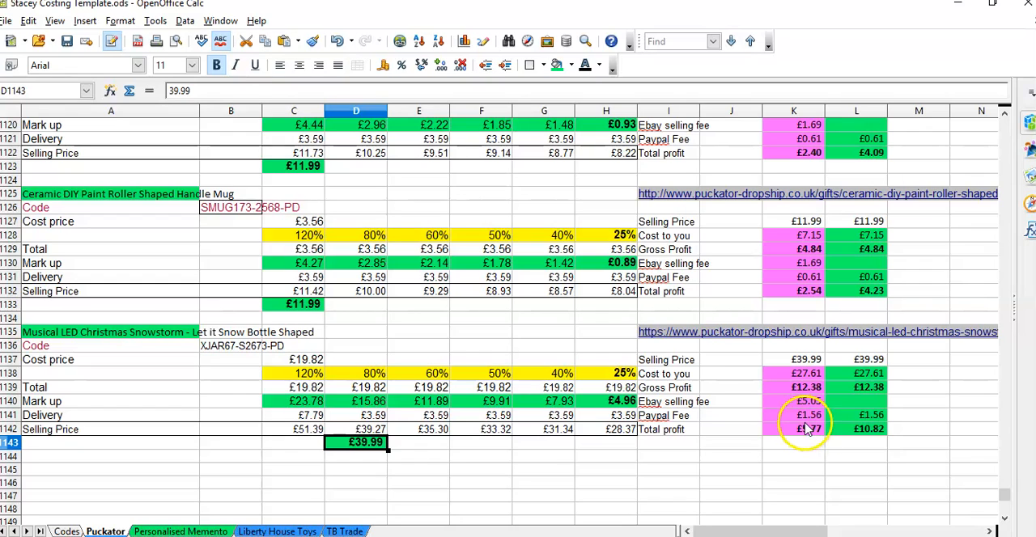
# Step: Set the bottle's selling price in the pink eBay column, K1137, to 37.99
pyautogui.click(804, 362)
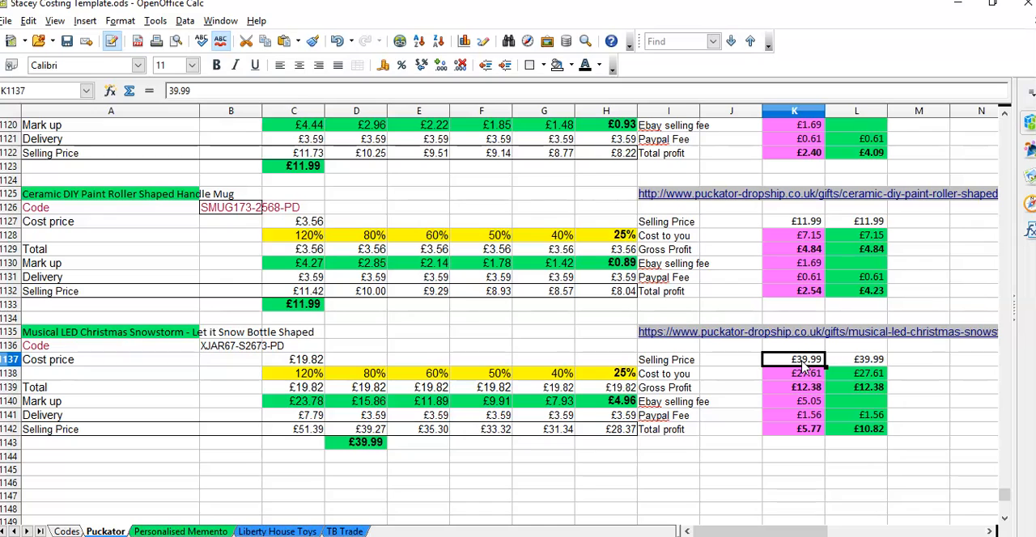
pyautogui.write('37.99')
pyautogui.press('Return')
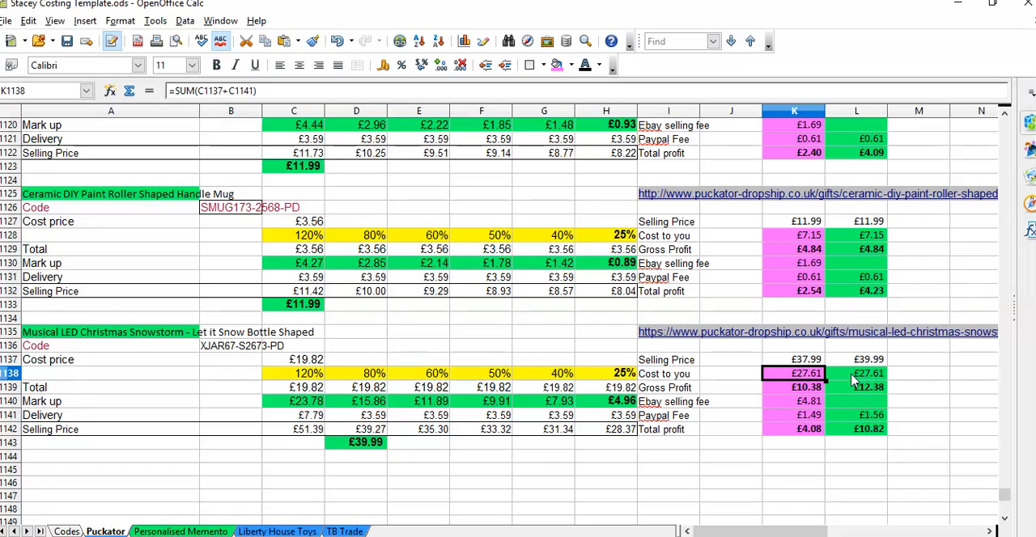
# Step: Review the bottle's profit figures in L1138:L1142 and K1138, check its supplier page and return to the costing spreadsheet
pyautogui.moveTo(853, 382); pyautogui.dragTo(861, 426)
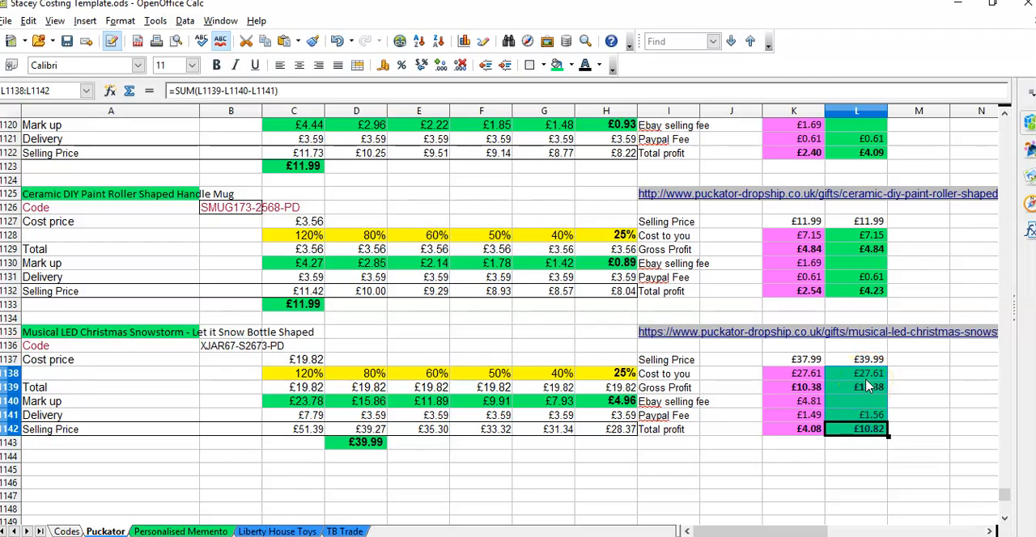
pyautogui.click(798, 377)
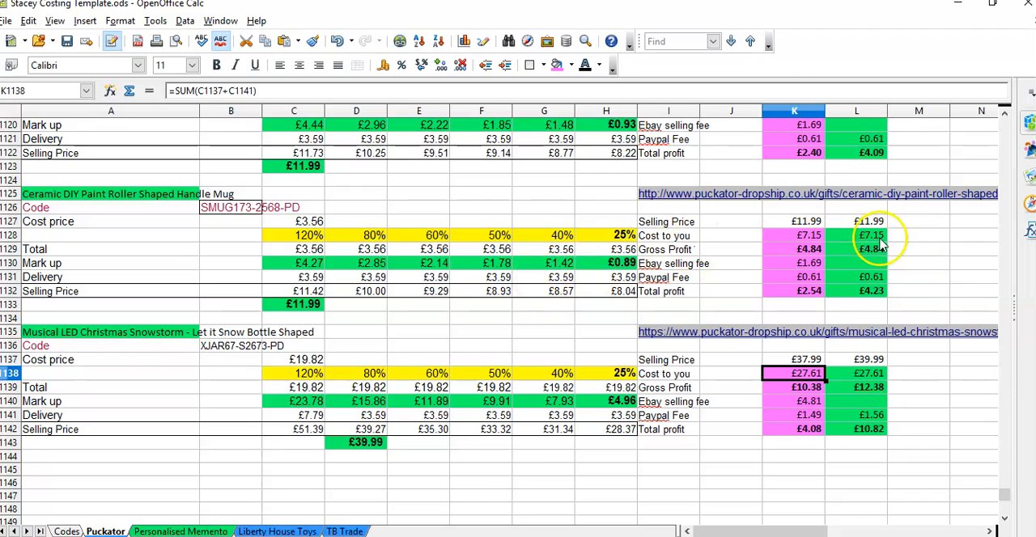
pyautogui.hotkey('alt', 'Tab')
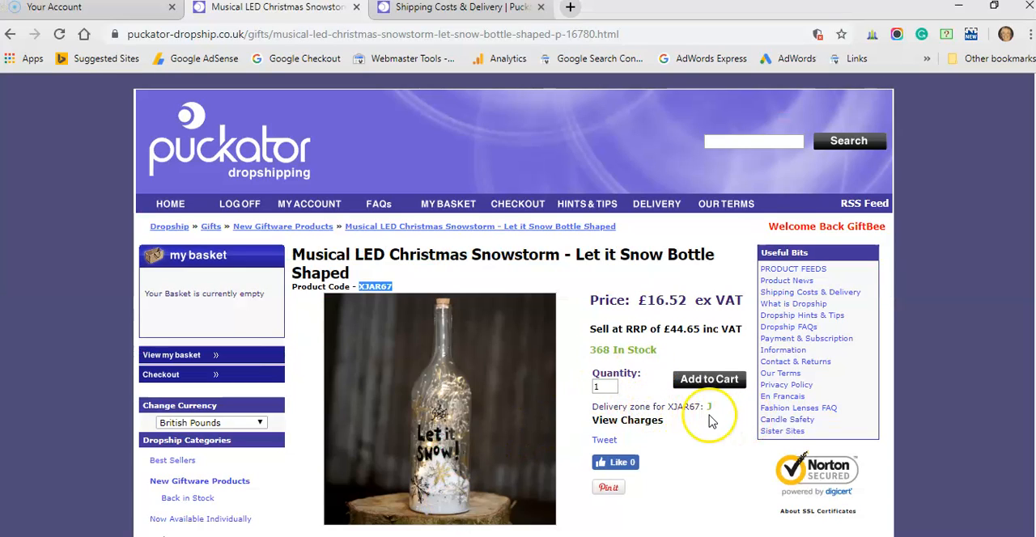
pyautogui.moveTo(502, 535)
pyautogui.click(485, 490)
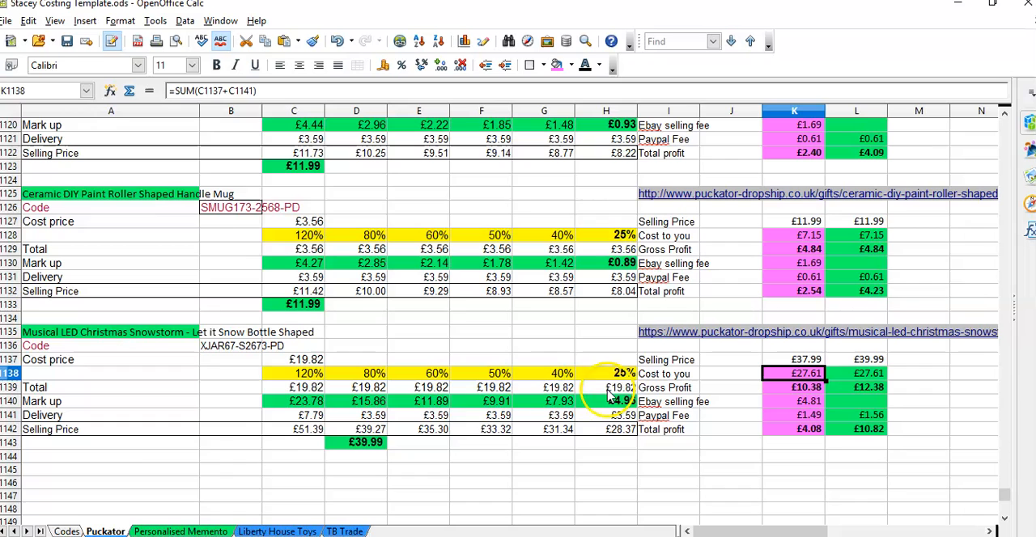
# Step: Open the Personalised Memento sheet and inspect the Personalised Baby Rattle's price in C21
pyautogui.click(198, 526)
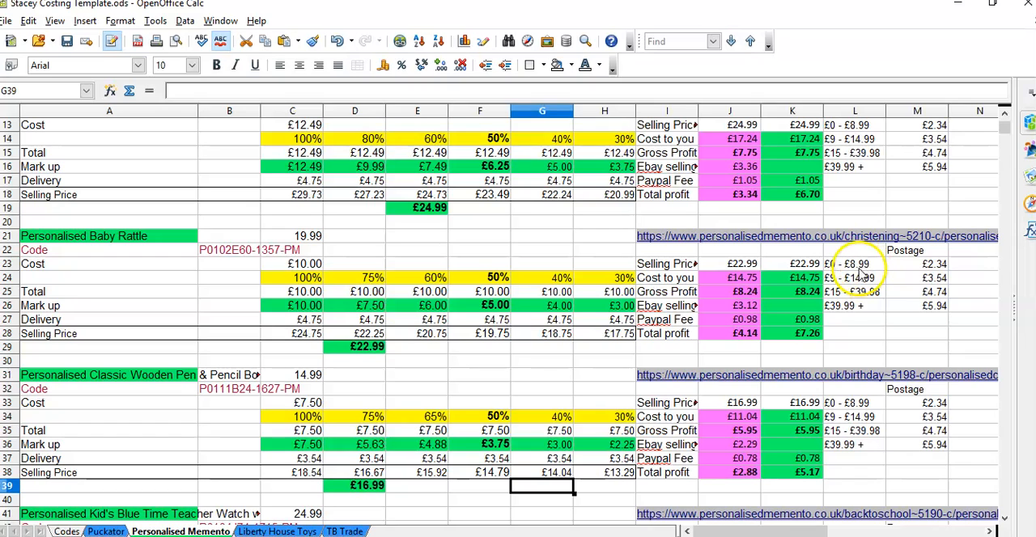
pyautogui.click(308, 237)
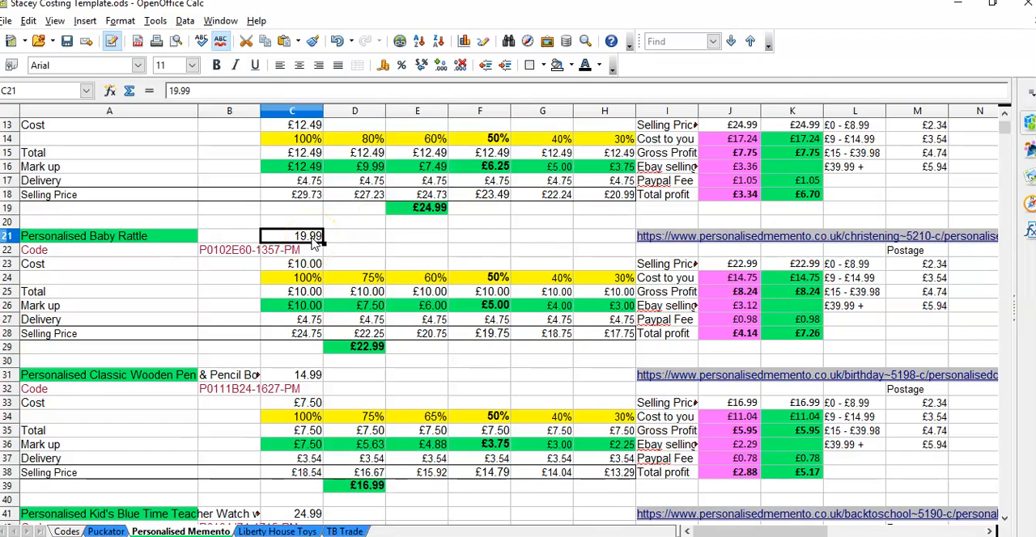
# Step: Compare the Baby Rattle and Classic Wooden Pen prices in C21 and C31 with the postage bands in columns L and M
pyautogui.click(306, 377)
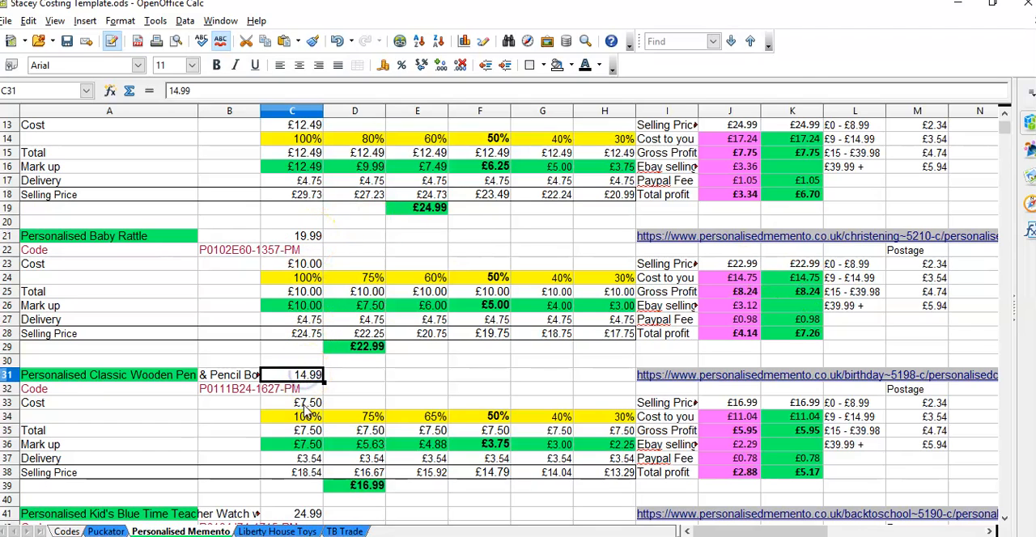
pyautogui.click(316, 237)
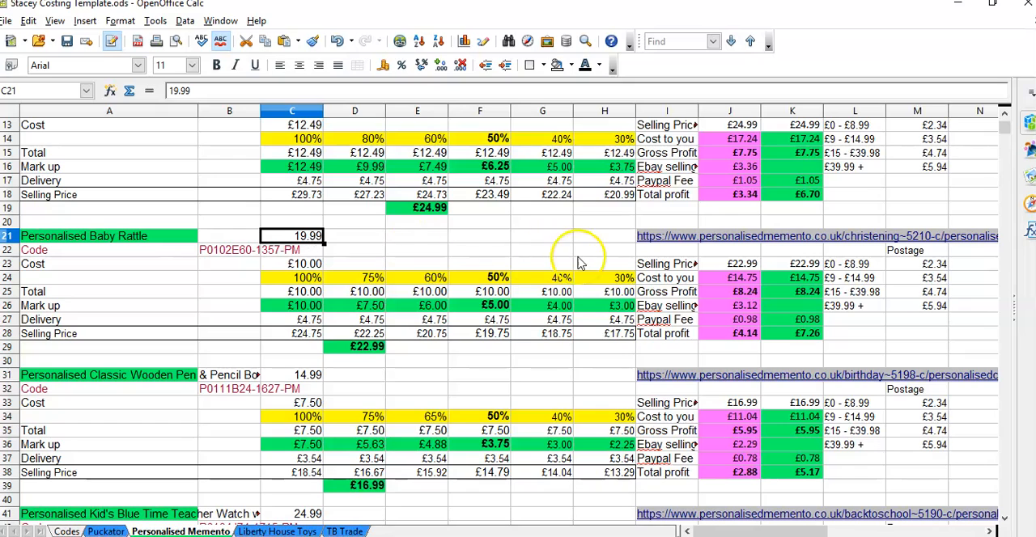
pyautogui.click(843, 293)
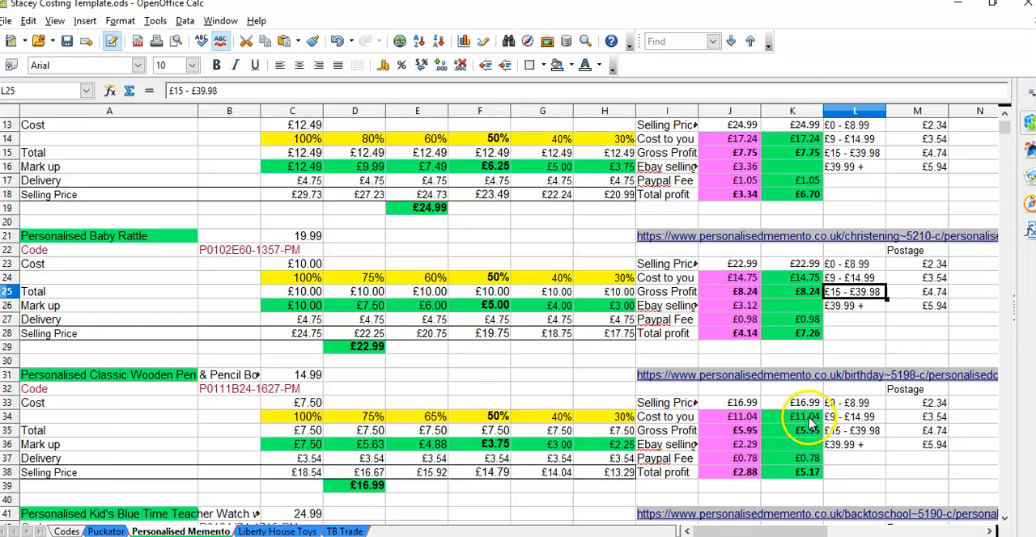
pyautogui.click(918, 416)
pyautogui.scroll(-4, 578, 331)
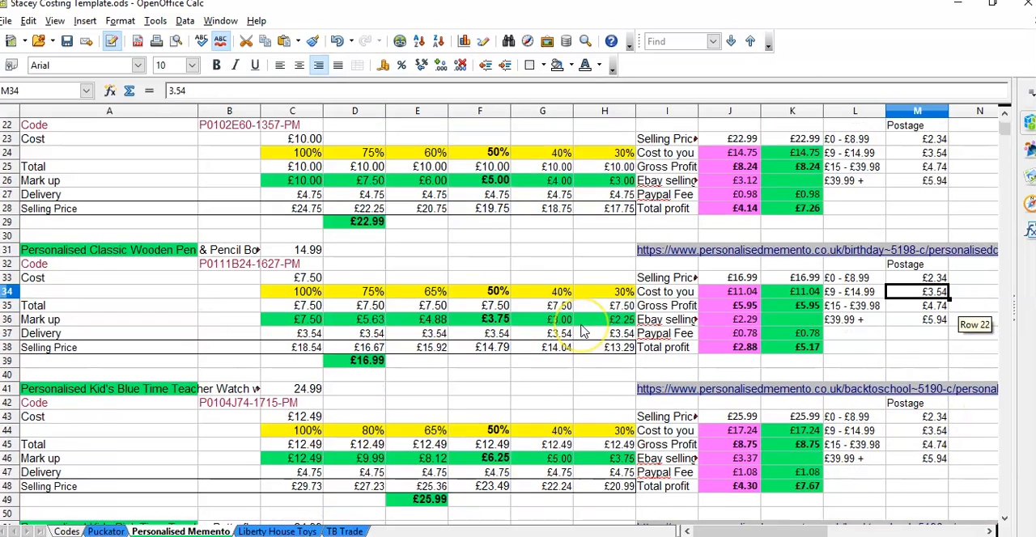
pyautogui.scroll(1, 578, 332)
pyautogui.scroll(4, 578, 332)
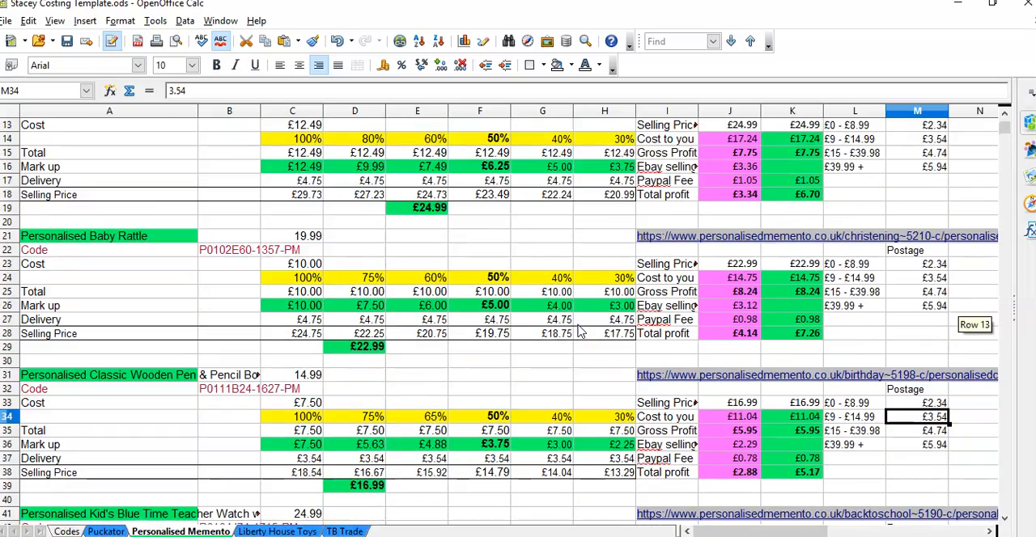
# Step: Inspect the Safari Big Toybox's cost price on the Liberty House Toys sheet and the Kids Doctor Toy Play Set's delivery cost on TB Trade
pyautogui.click(277, 532)
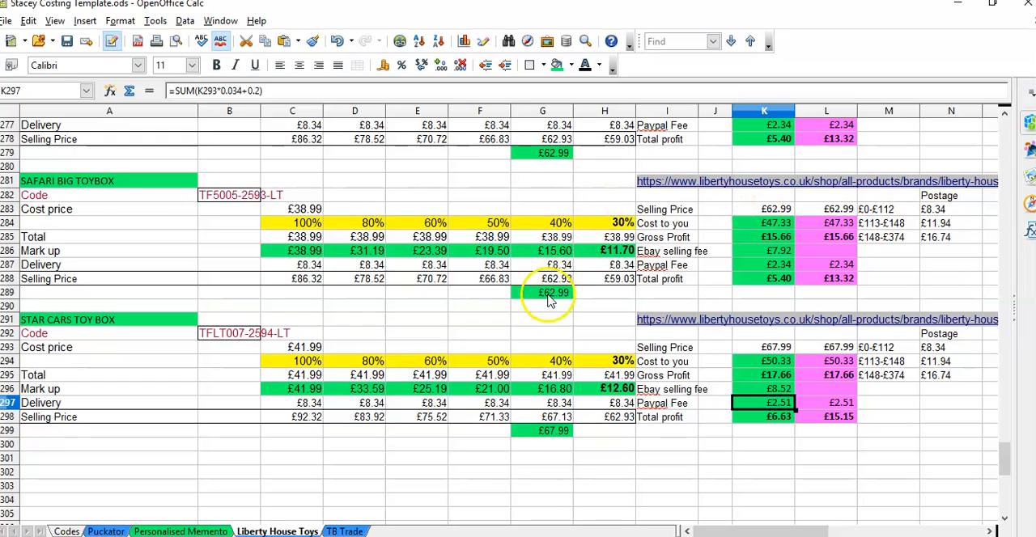
pyautogui.click(309, 212)
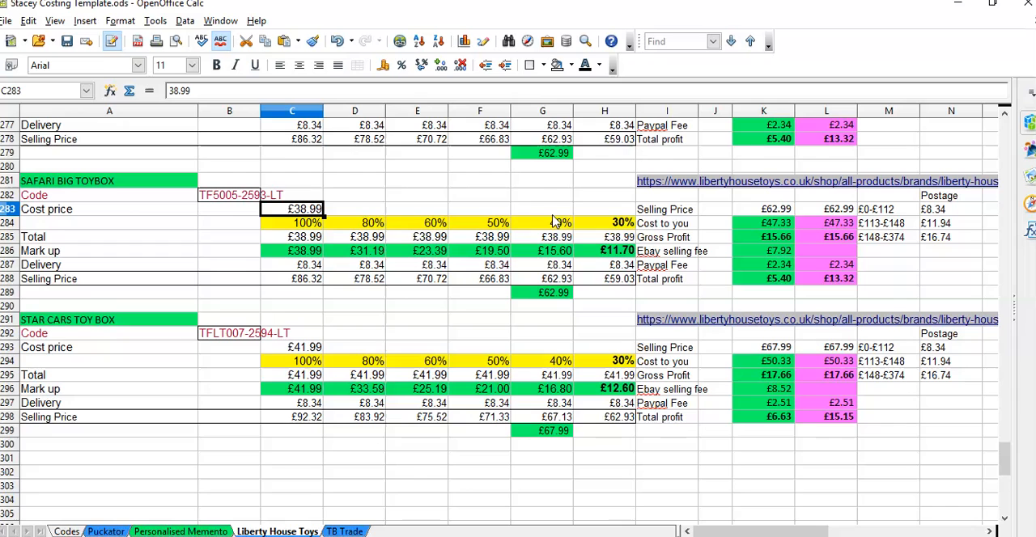
pyautogui.click(182, 526)
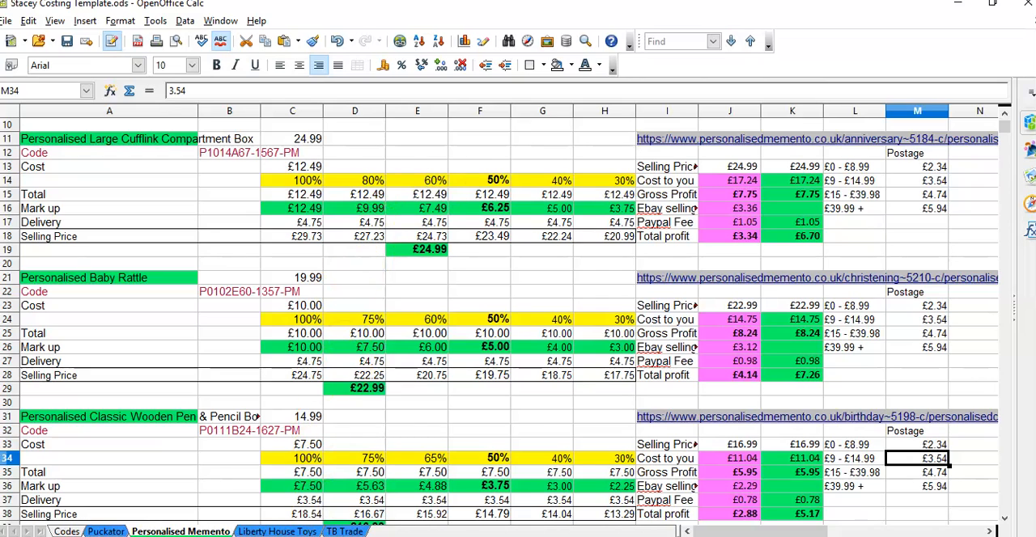
pyautogui.click(344, 532)
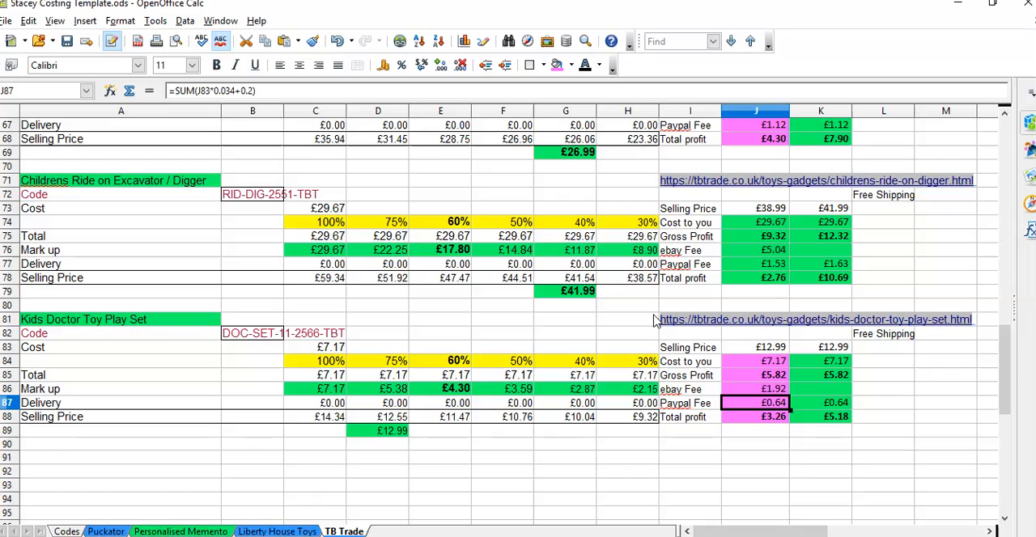
pyautogui.click(330, 403)
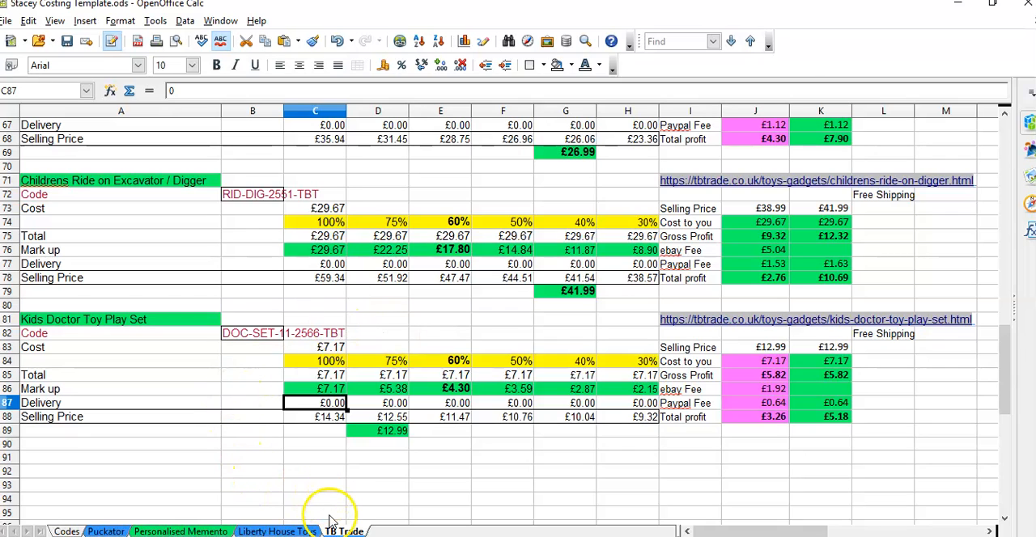
pyautogui.click(154, 325)
pyautogui.tripleClick(154, 325)
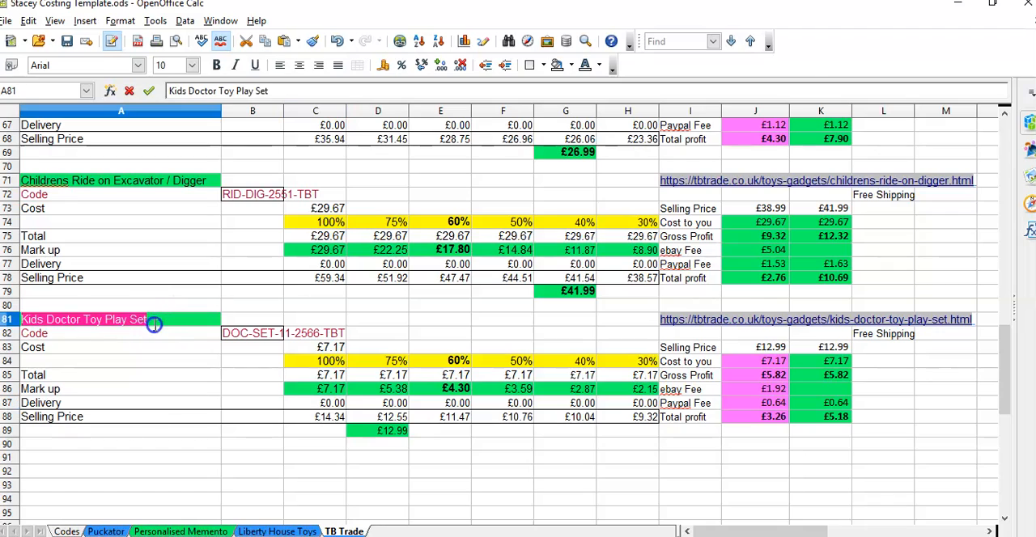
pyautogui.click(155, 330)
pyautogui.click(163, 324)
pyautogui.click(172, 396)
# Step: Copy the Kids Doctor Toy Play Set costing block A81:L89 on the TB Trade sheet and paste it at A91
pyautogui.click(195, 322)
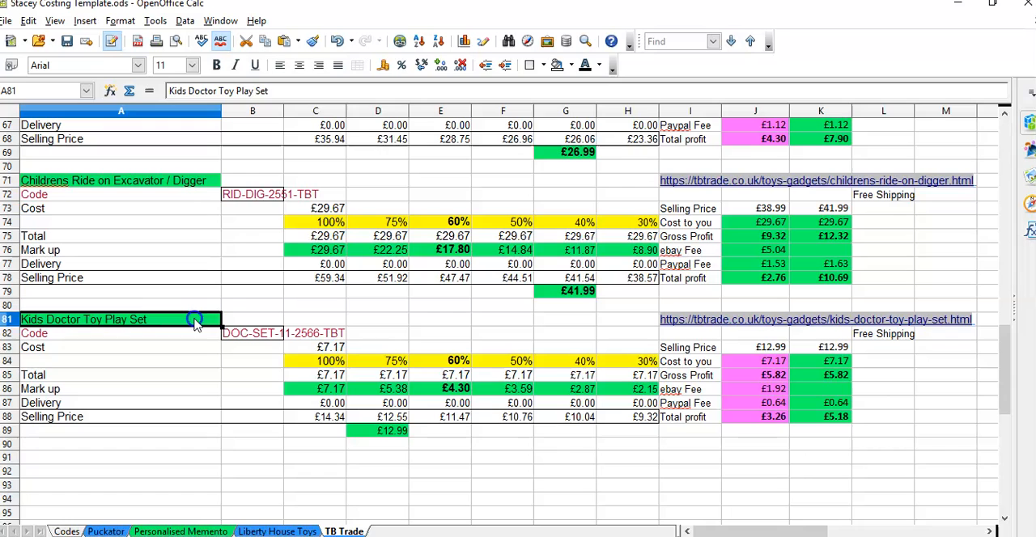
pyautogui.hotkey('shift', 'Down')
pyautogui.hotkey('shift', 'Down')
pyautogui.hotkey('shift', 'Down')
pyautogui.hotkey('shift', 'Down')
pyautogui.hotkey('shift', 'Down')
pyautogui.hotkey('shift', 'Down')
pyautogui.hotkey('shift', 'Down')
pyautogui.hotkey('shift', 'Down')
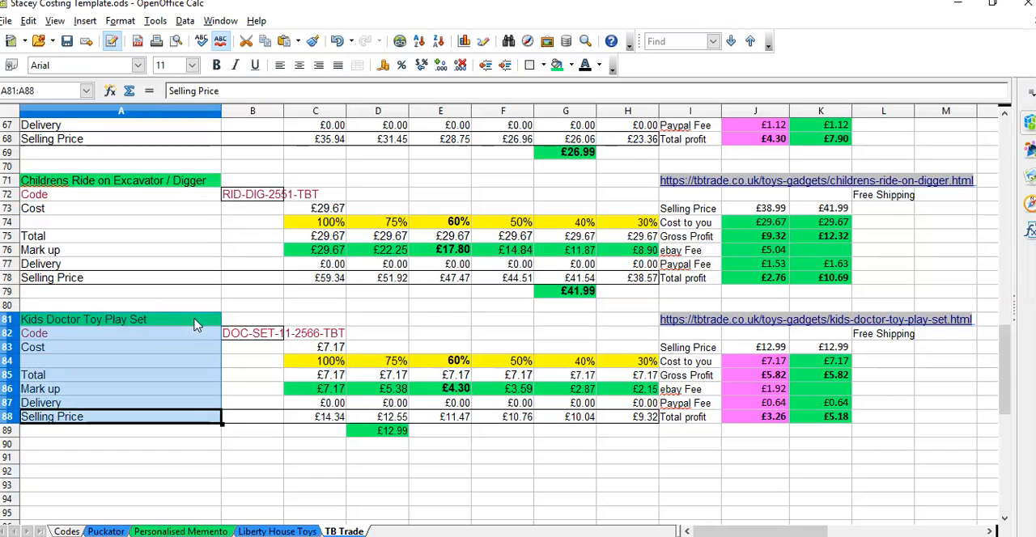
pyautogui.hotkey('shift', 'Right')
pyautogui.hotkey('shift', 'Right')
pyautogui.hotkey('shift', 'Right')
pyautogui.hotkey('shift', 'Right')
pyautogui.hotkey('shift', 'Right')
pyautogui.hotkey('shift', 'Right')
pyautogui.hotkey('shift', 'Right')
pyautogui.hotkey('shift', 'Right')
pyautogui.hotkey('shift', 'Right')
pyautogui.hotkey('shift', 'Right')
pyautogui.hotkey('shift', 'Right')
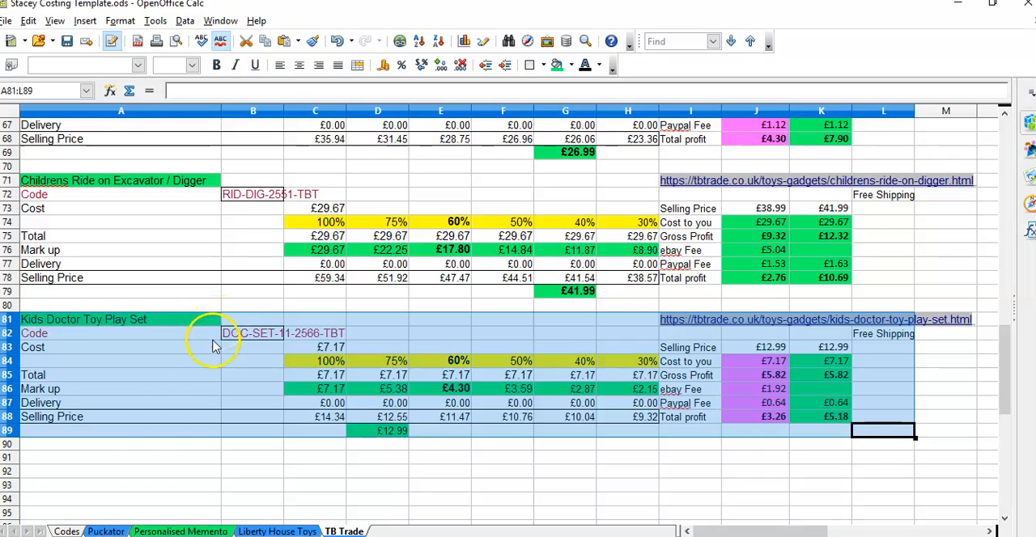
pyautogui.click(144, 457)
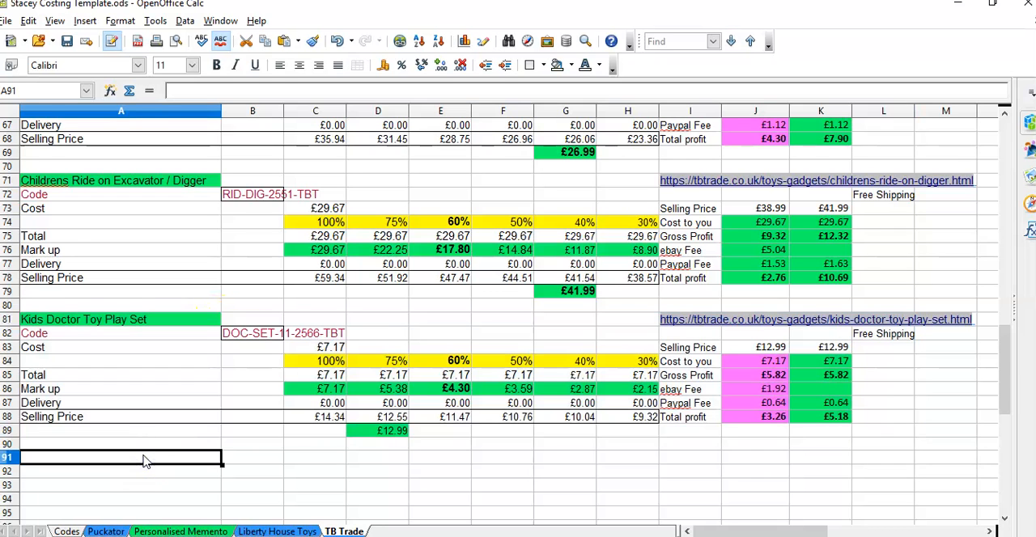
pyautogui.hotkey('ctrl', 'v')
pyautogui.scroll(-2, 183, 431)
# Step: Open the copied block's name in A91 and code in B92 for editing, check the Codes sheet and return to the Puckator sheet
pyautogui.doubleClick(173, 377)
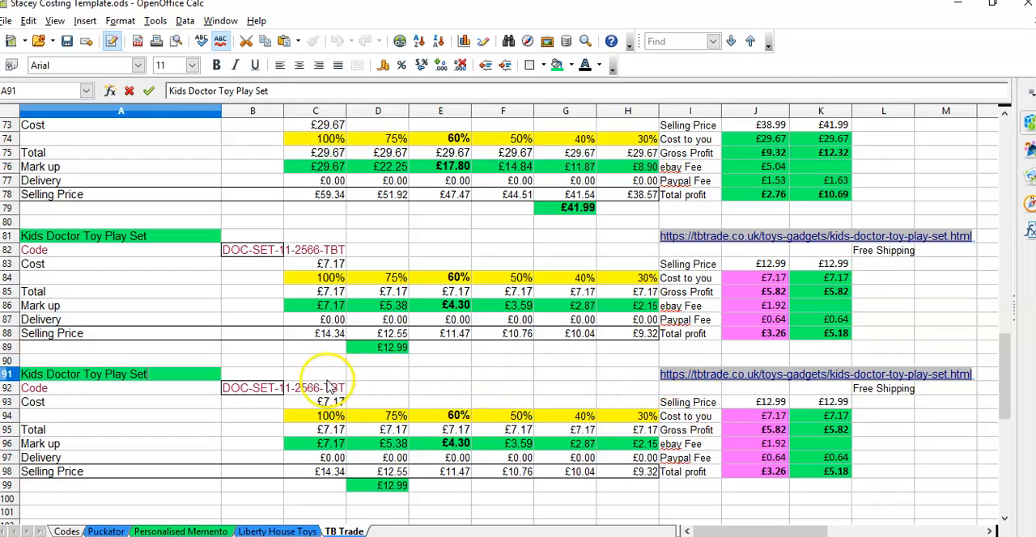
pyautogui.click(241, 386)
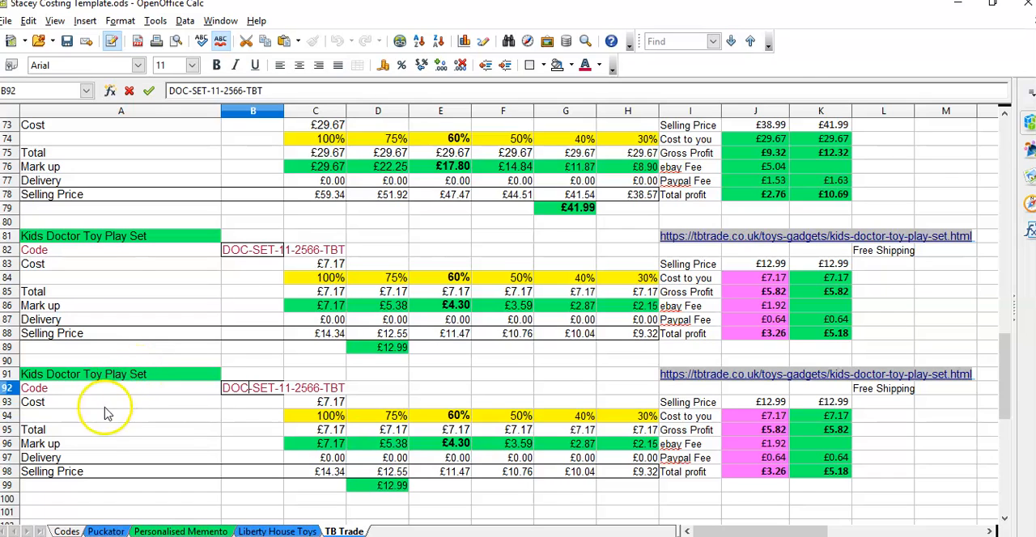
pyautogui.click(66, 530)
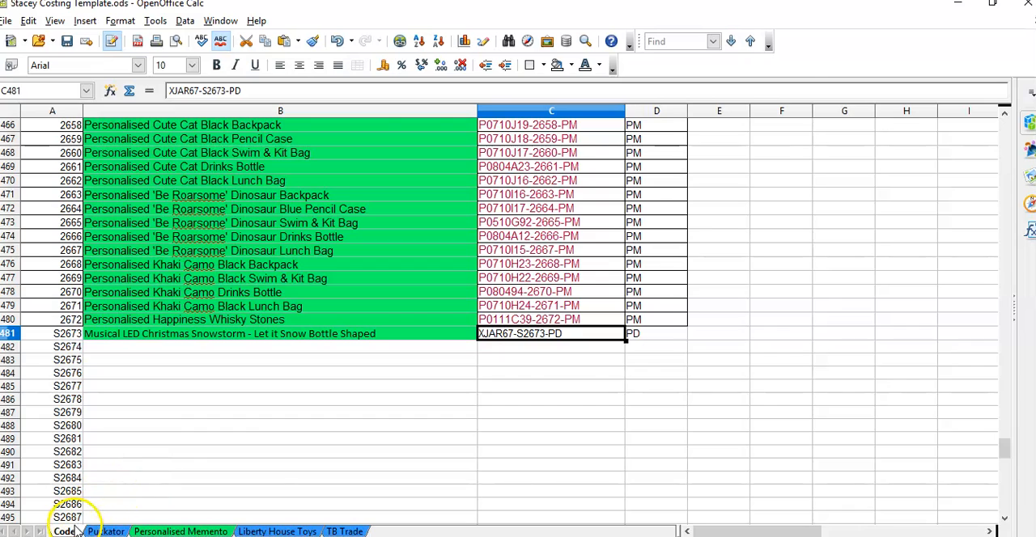
pyautogui.click(106, 532)
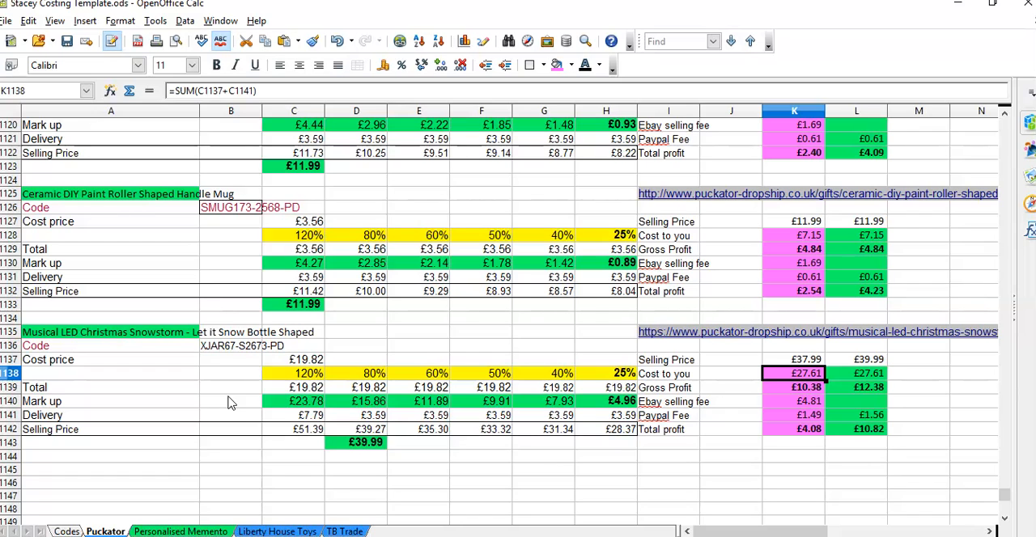
# Step: Set the Musical LED Christmas Snowstorm bottle's first mark-up percentage in C1138 to 100%
pyautogui.click(301, 359)
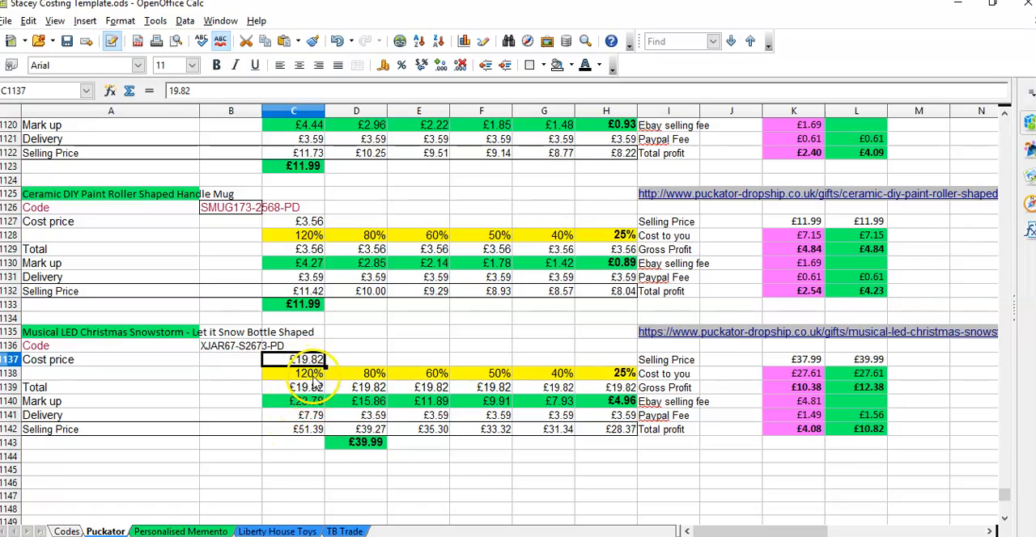
pyautogui.click(313, 377)
pyautogui.write('1')
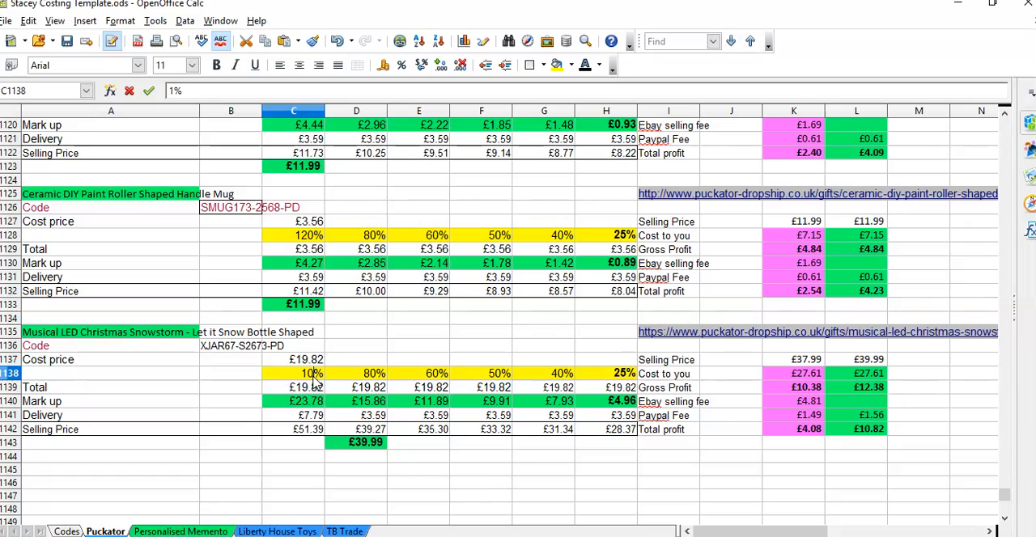
pyautogui.write('00')
# Step: Change the bottle's mark-up formula in C1140 to =SUM(C1139*1)
pyautogui.click(312, 401)
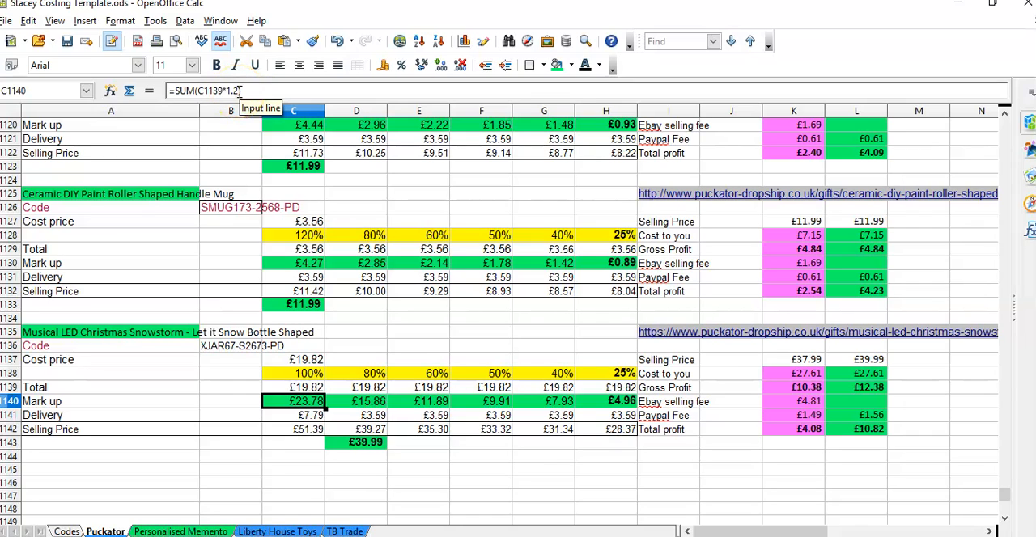
pyautogui.press('Delete')
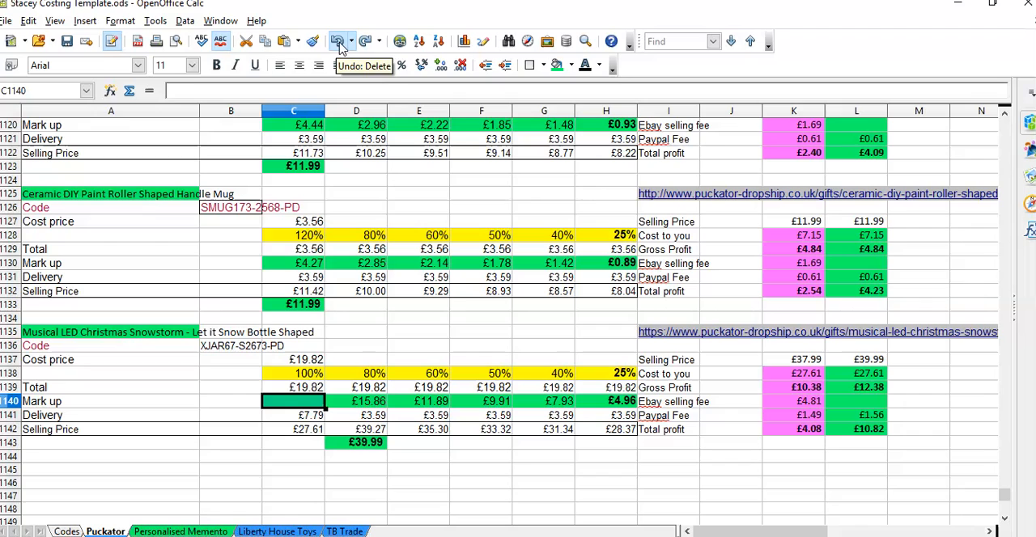
pyautogui.click(339, 42)
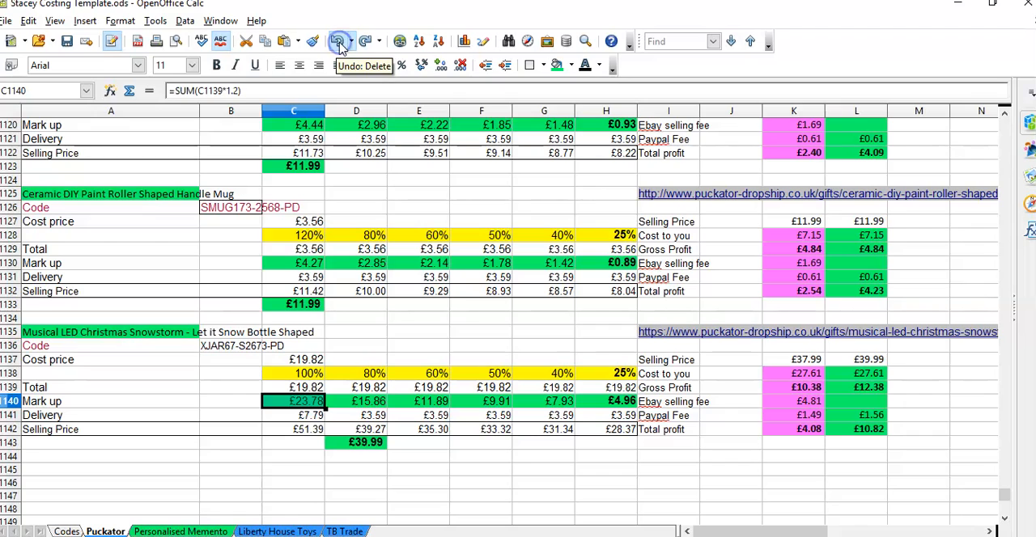
pyautogui.click(235, 92)
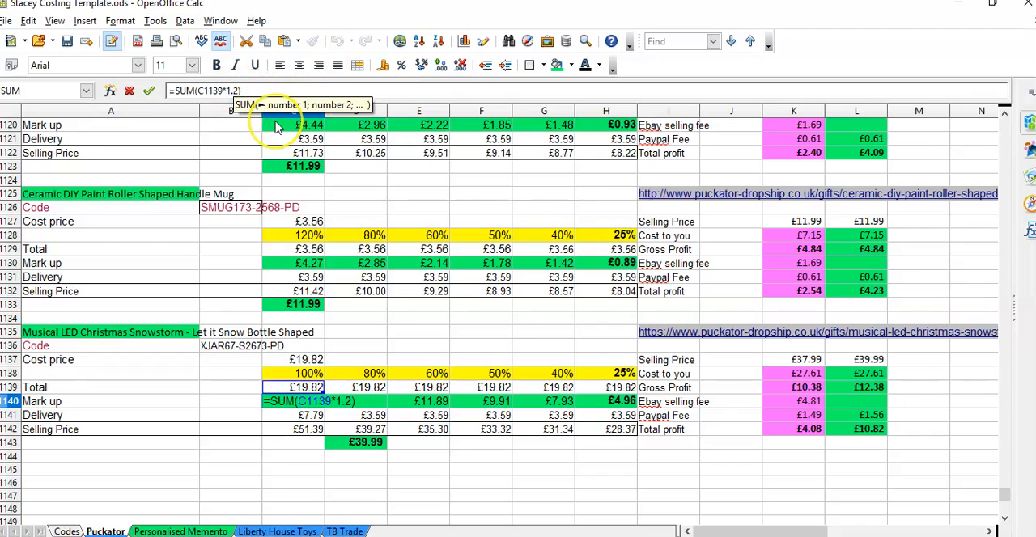
pyautogui.press('BackSpace')
pyautogui.press('BackSpace')
pyautogui.press('BackSpace')
pyautogui.write('1')
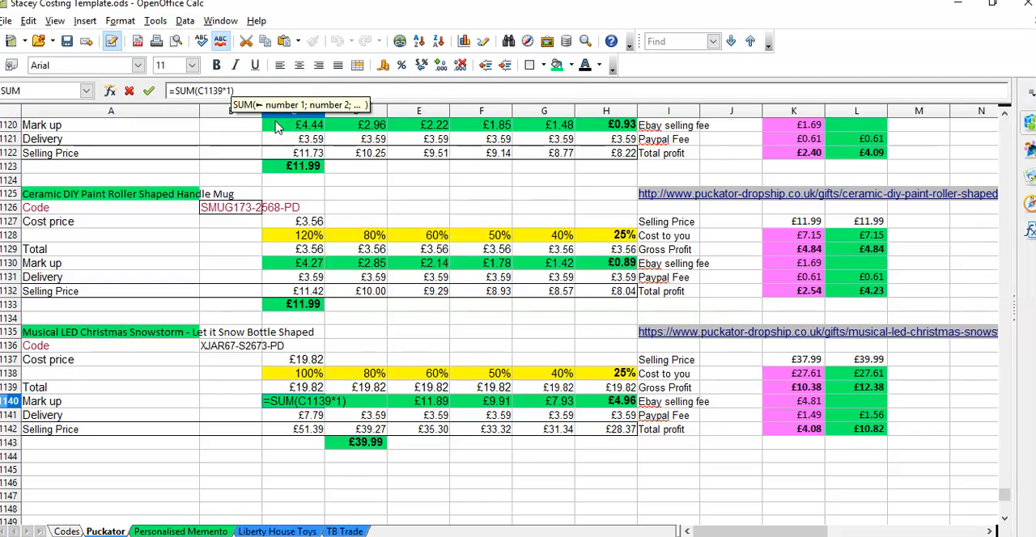
pyautogui.click(207, 93)
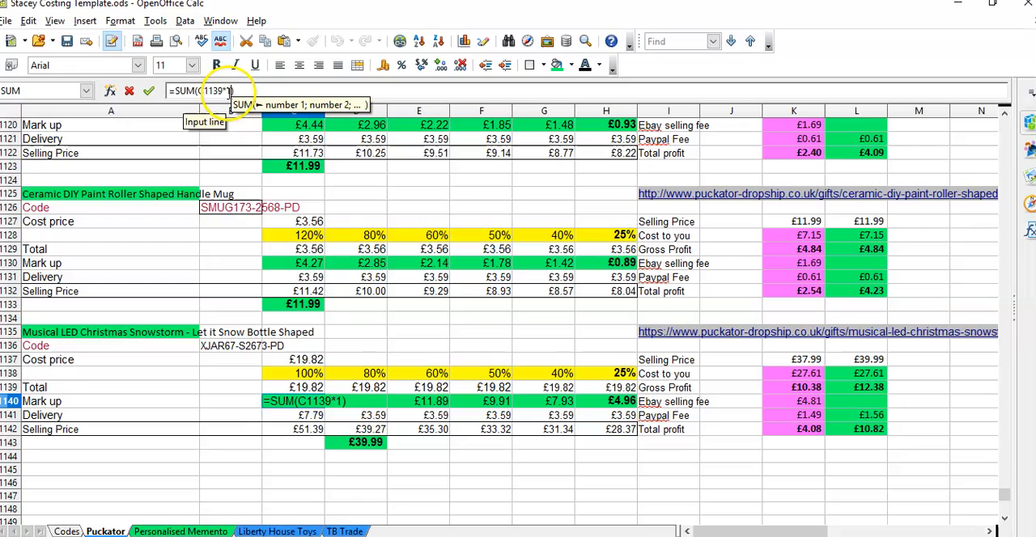
pyautogui.click(238, 94)
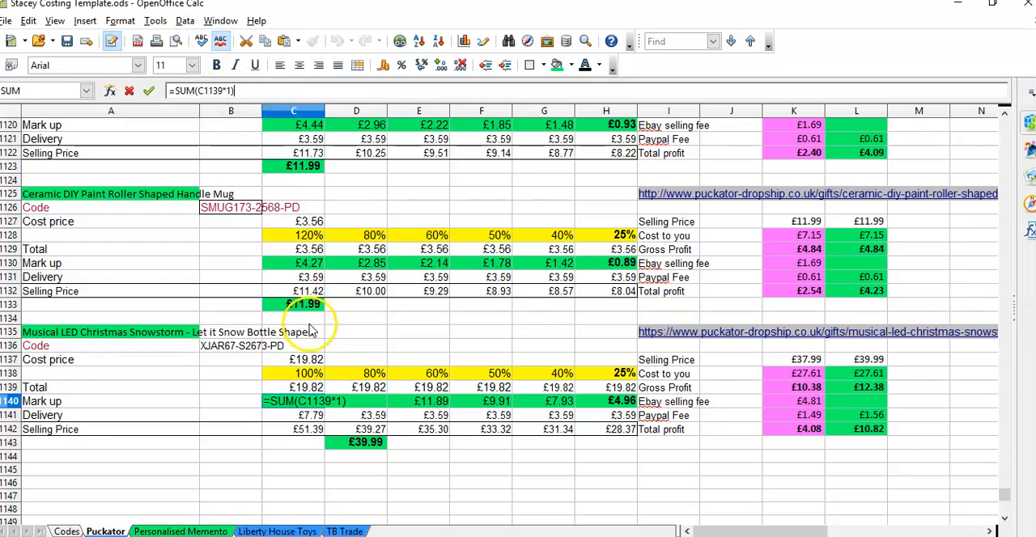
pyautogui.press('Return')
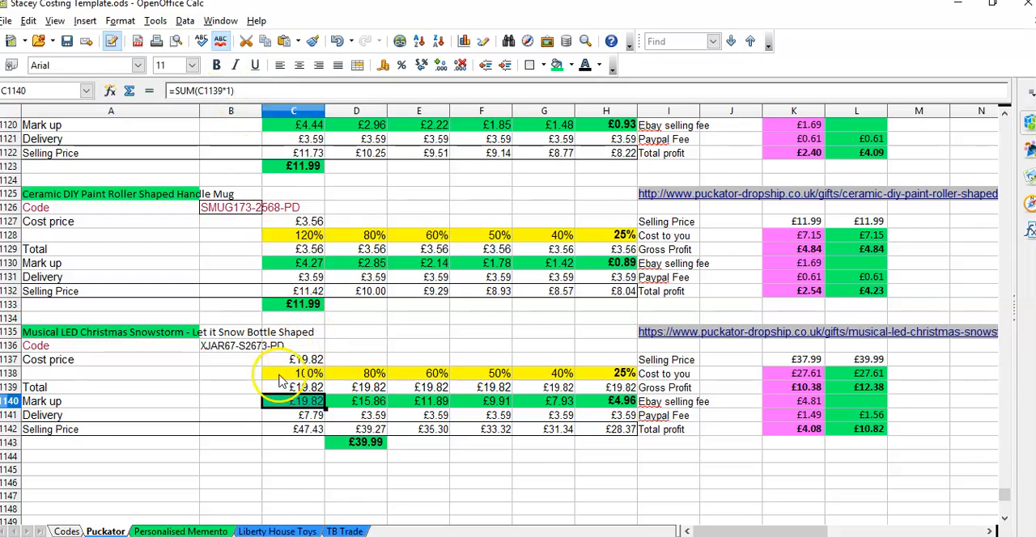
pyautogui.click(298, 396)
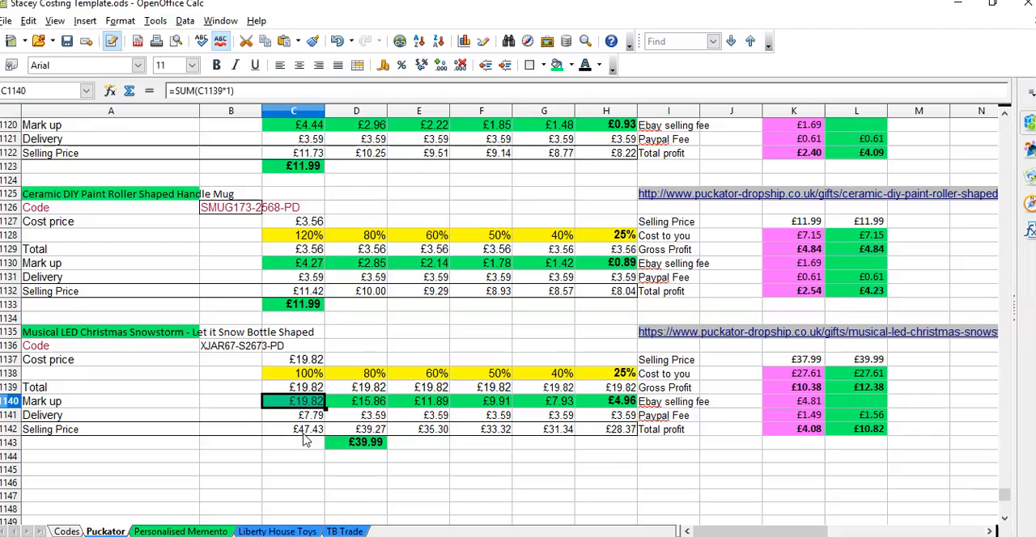
# Step: Check the bottle's selling price in D1143 and locate the pink-highlighted Decorative Cat Hubble Bubble Lisa Parker Wall Clock entry in A1045
pyautogui.doubleClick(368, 444)
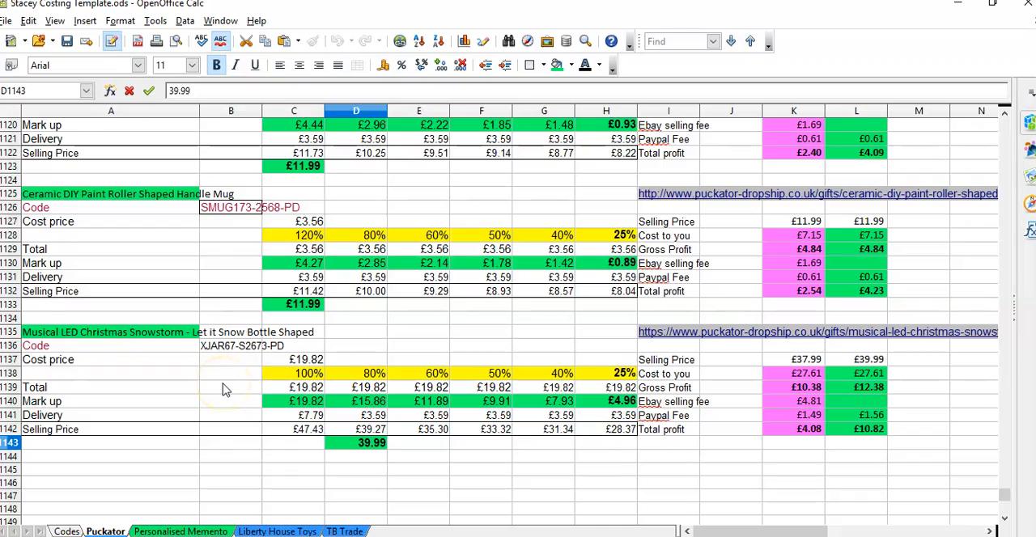
pyautogui.scroll(12, 225, 390)
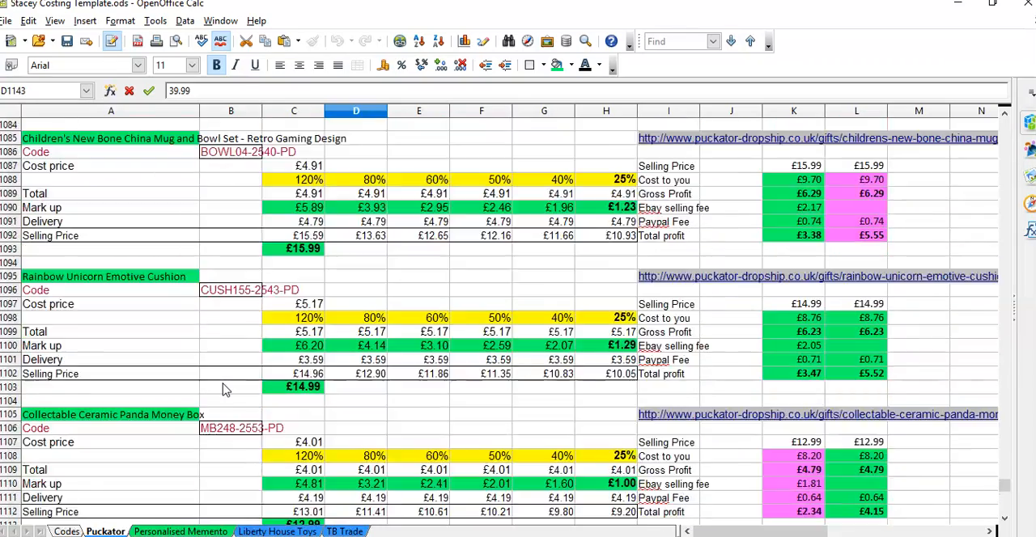
pyautogui.scroll(19, 224, 390)
pyautogui.scroll(-1, 224, 390)
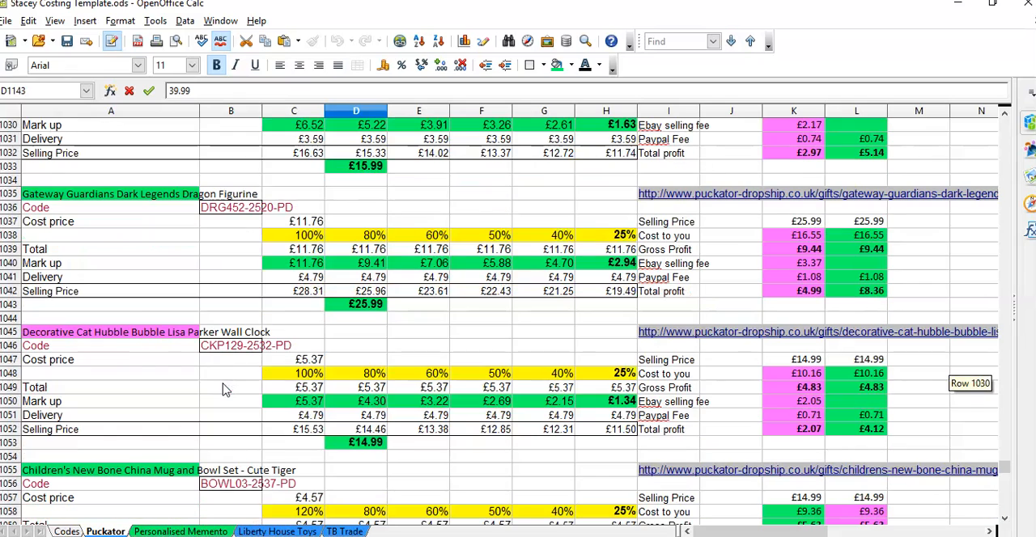
pyautogui.click(156, 340)
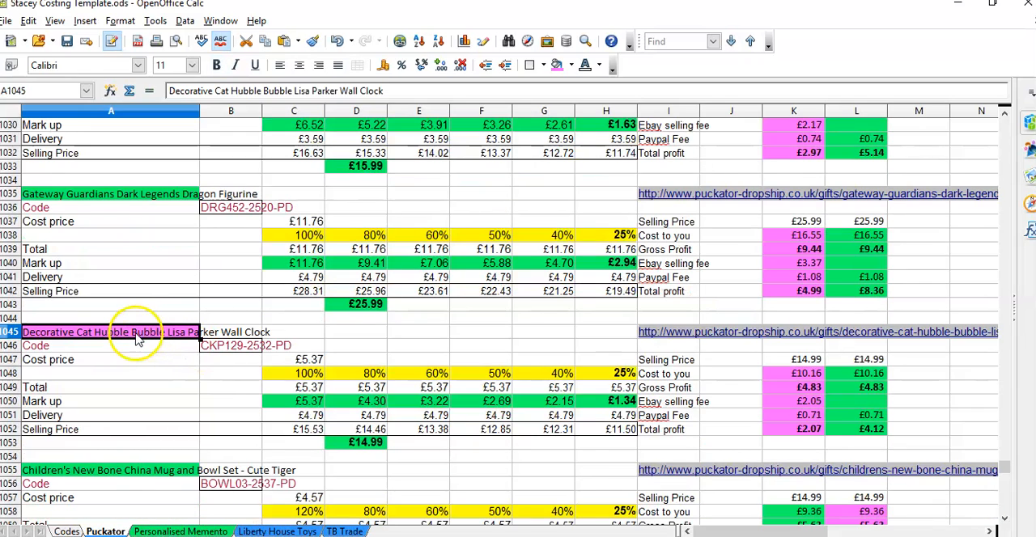
pyautogui.click(142, 343)
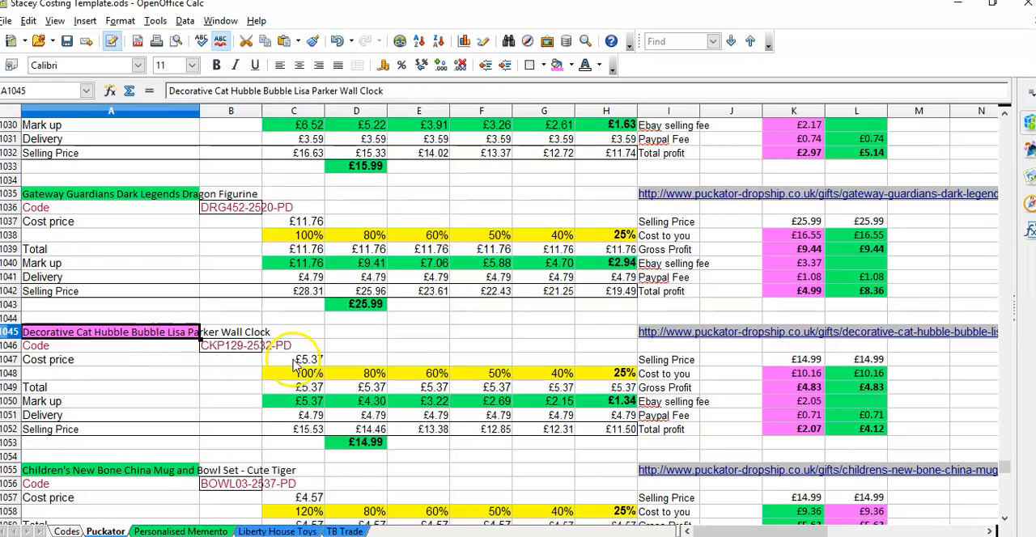
# Step: Check the Decorative Cat wall clock's supplier page through its link in row 1045, and return to its code in the OpenOffice Calc spreadsheet
pyautogui.click(656, 337)
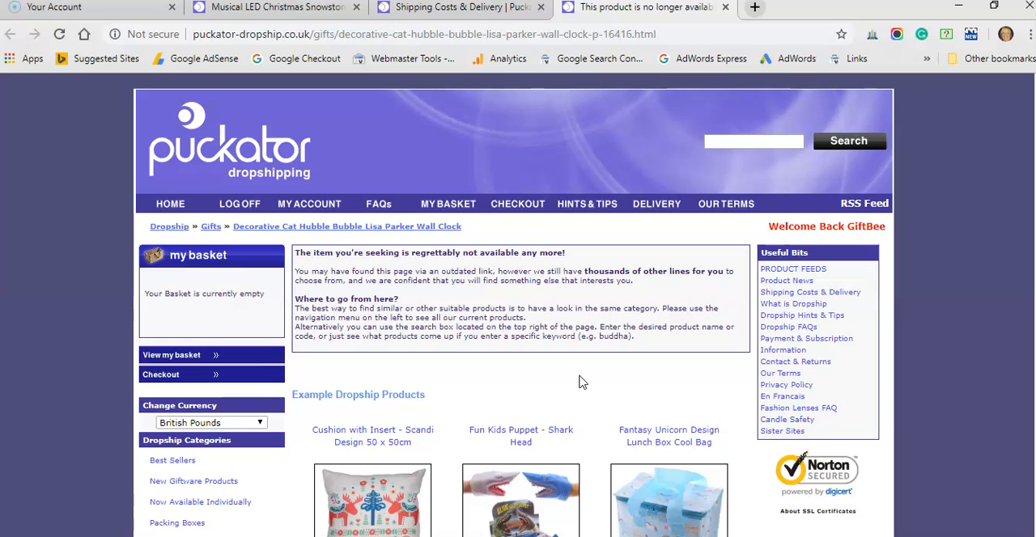
pyautogui.moveTo(525, 536)
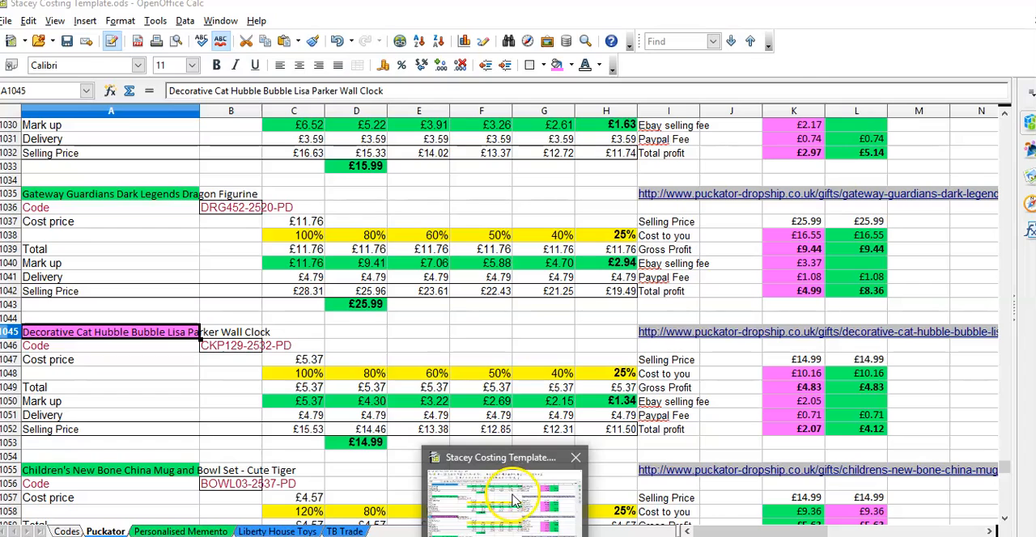
pyautogui.click(513, 485)
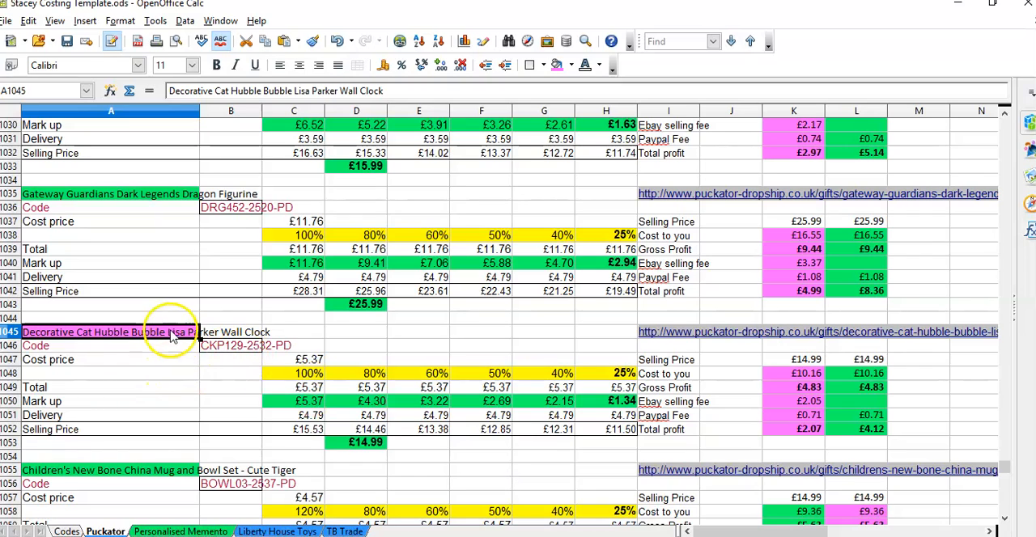
pyautogui.click(224, 348)
pyautogui.click(232, 372)
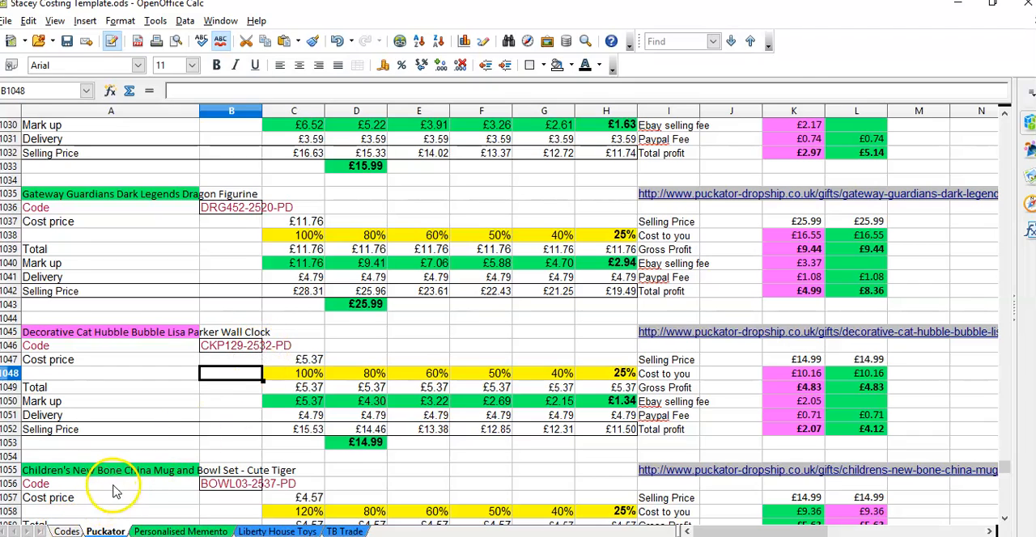
# Step: Locate the Decorative Cat wall clock's entry on the Codes sheet and select its number cell A380
pyautogui.doubleClick(66, 531)
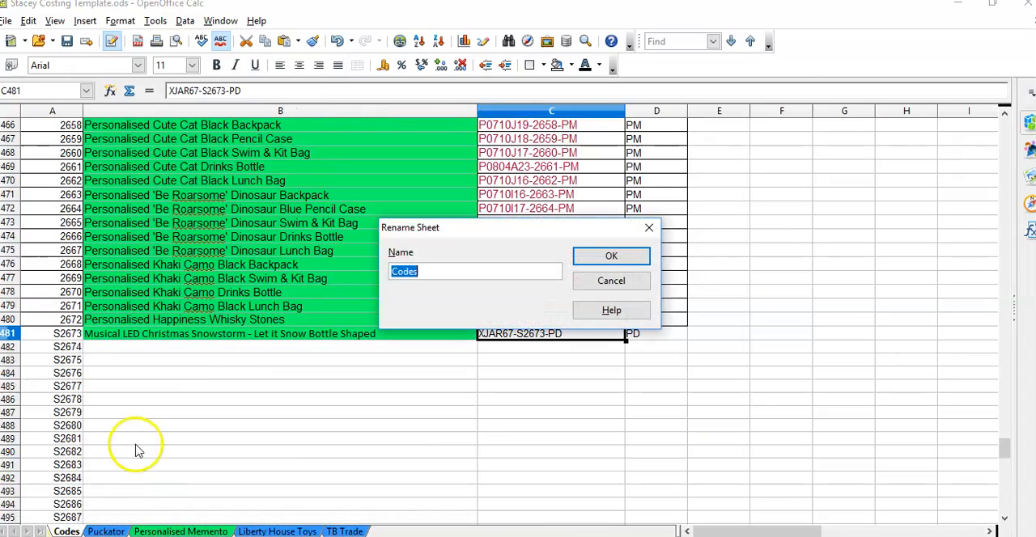
pyautogui.click(648, 227)
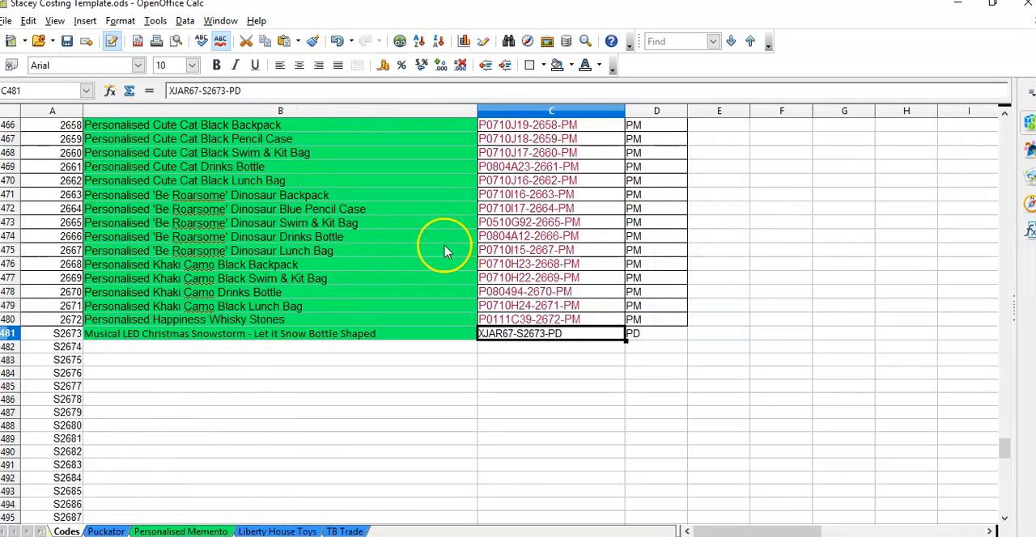
pyautogui.scroll(4, 342, 271)
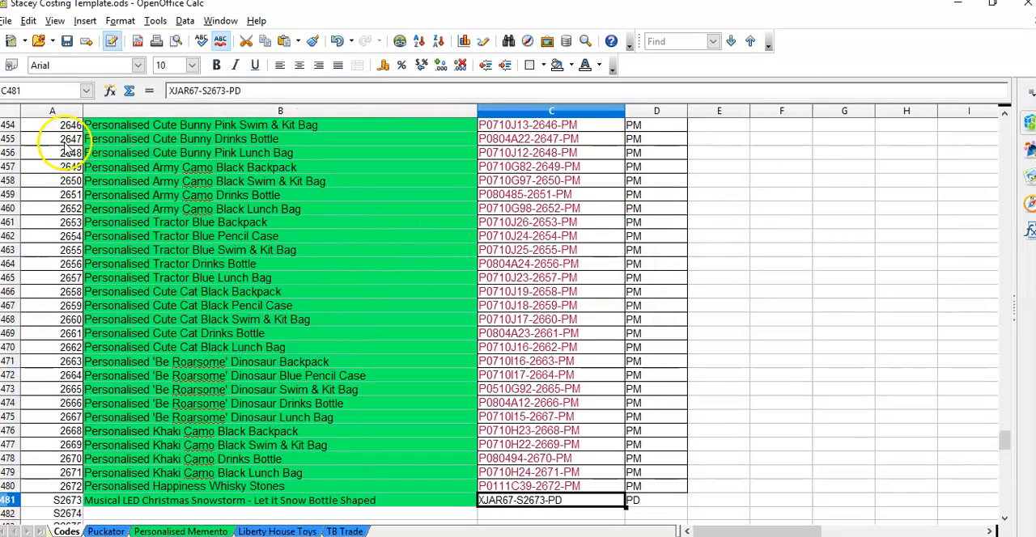
pyautogui.scroll(20, 127, 210)
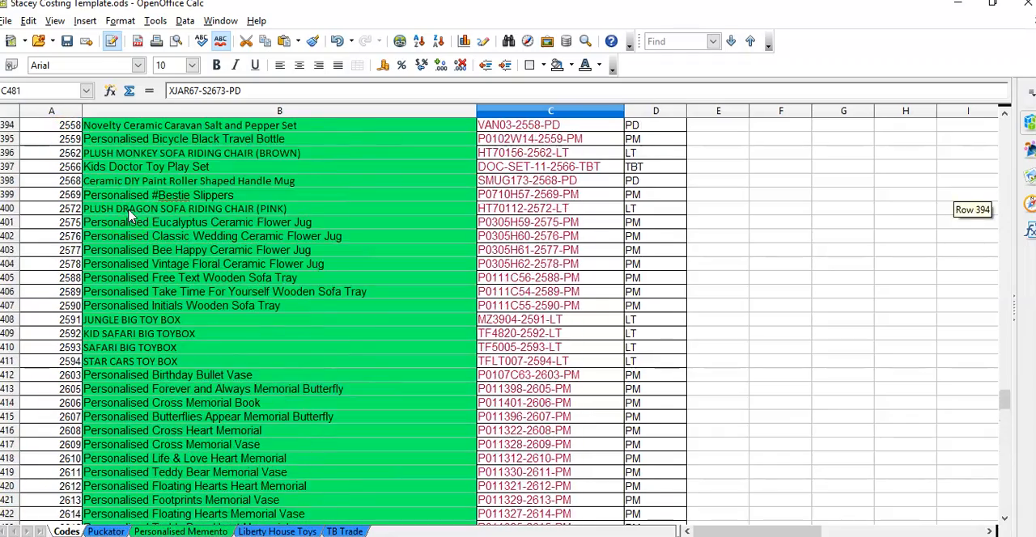
pyautogui.scroll(5, 127, 210)
pyautogui.click(71, 142)
pyautogui.doubleClick(71, 141)
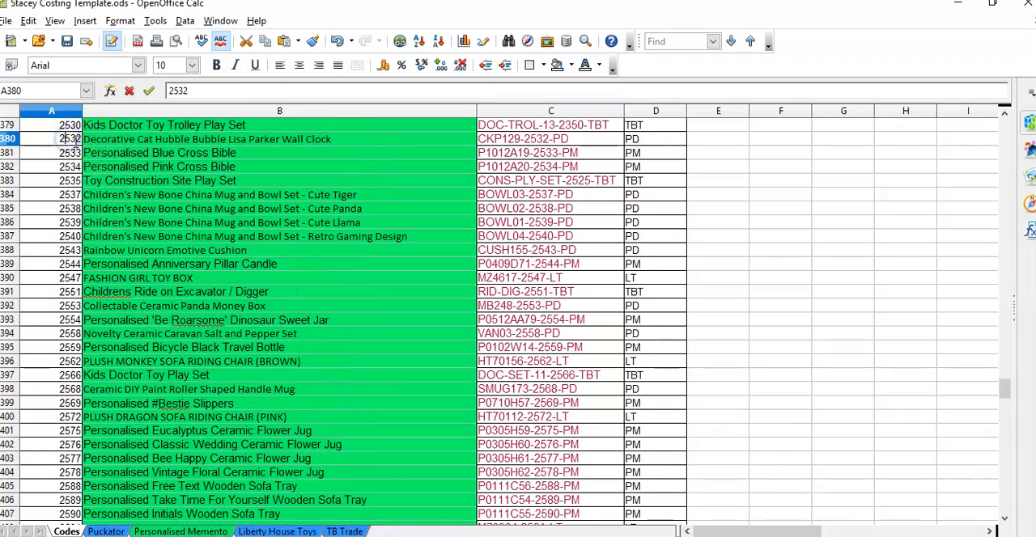
pyautogui.doubleClick(130, 141)
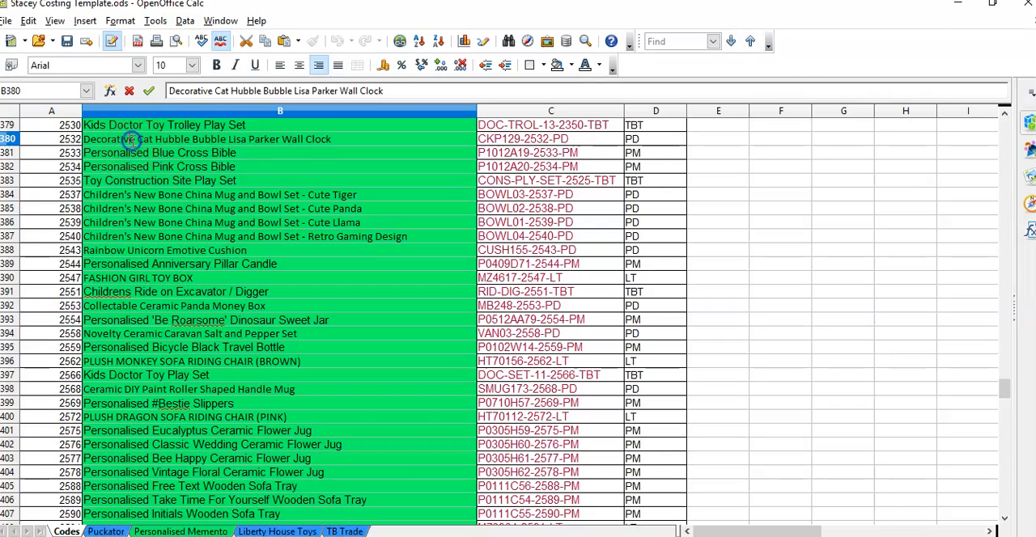
pyautogui.click(68, 142)
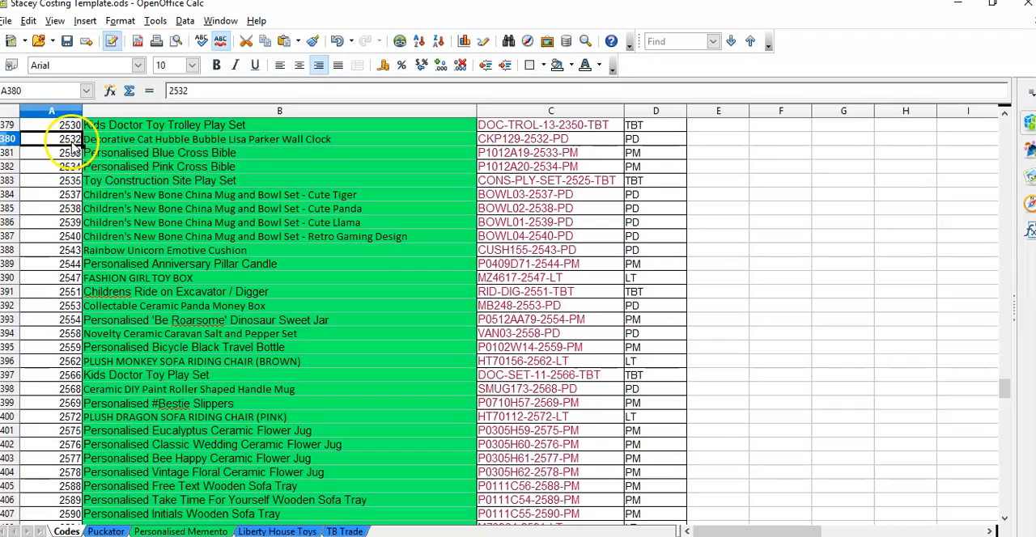
# Step: Choose deletion of the entire row for the wall clock's entry in row 380, and cancel without deleting
pyautogui.rightClick(74, 146)
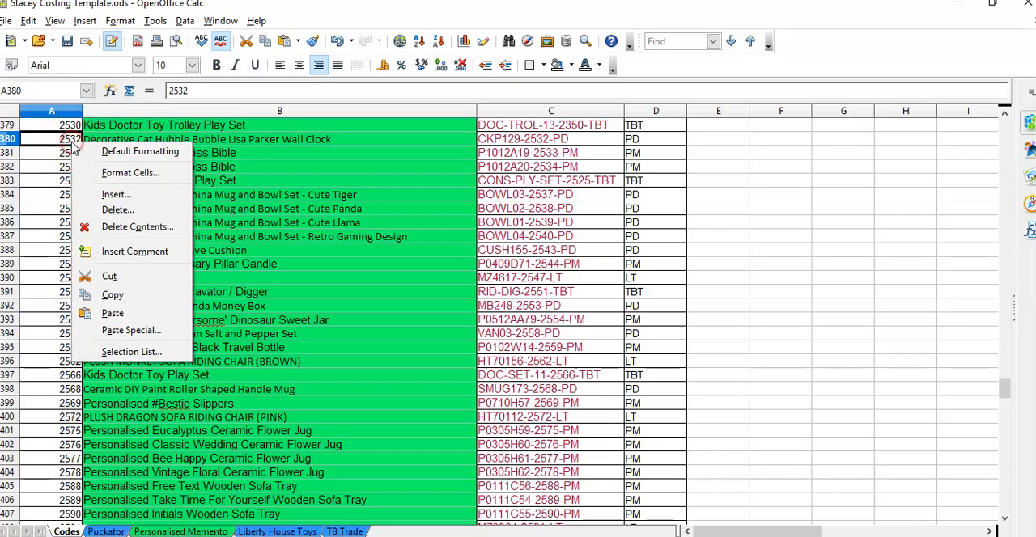
pyautogui.click(118, 210)
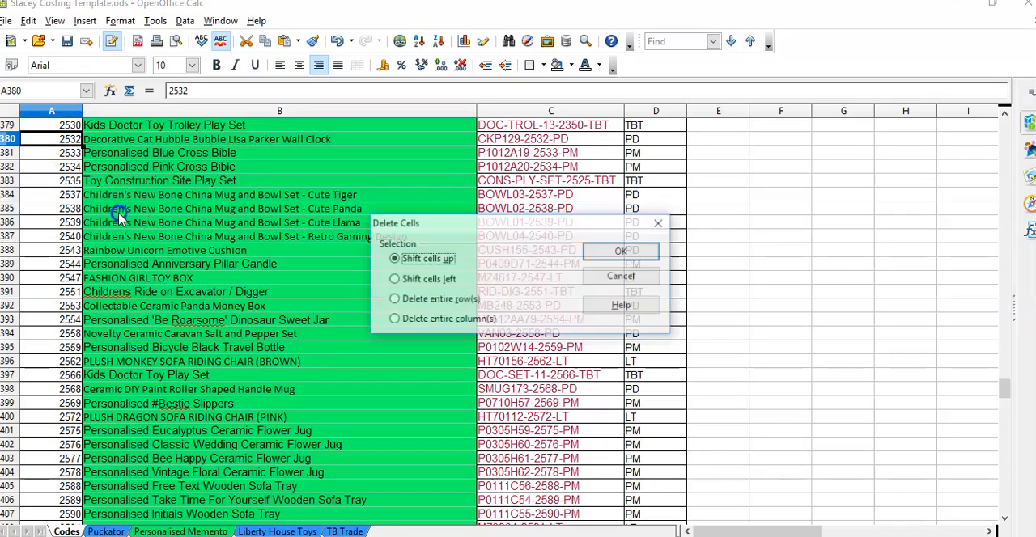
pyautogui.click(405, 298)
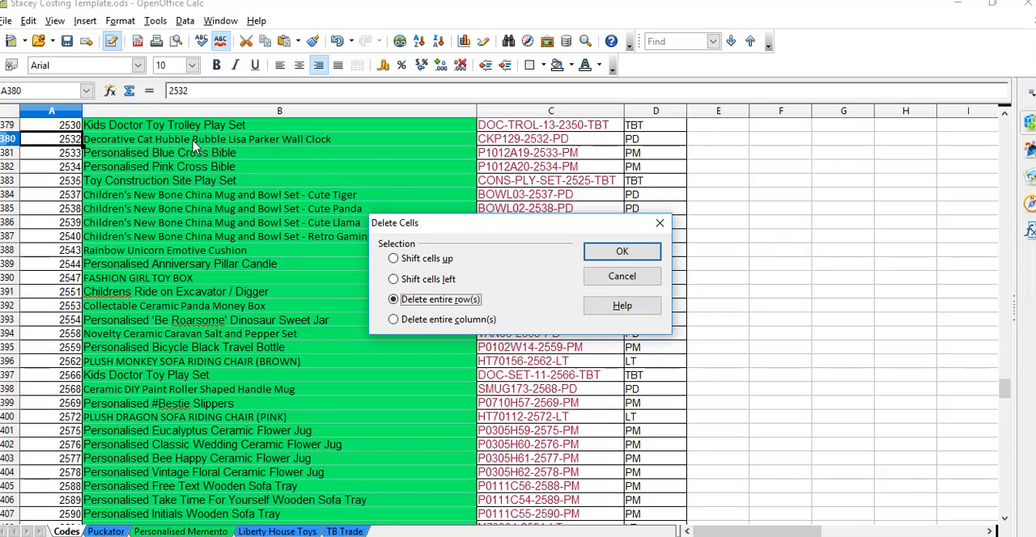
pyautogui.click(660, 222)
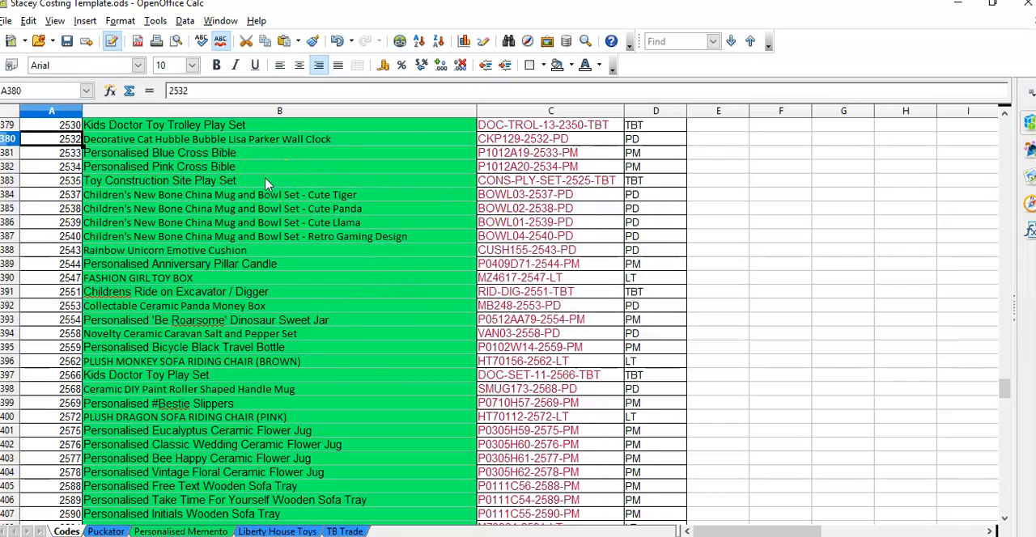
# Step: Delete the entire row 481 containing the Musical LED Christmas Snowstorm bottle on the Codes sheet
pyautogui.scroll(-18, 267, 184)
pyautogui.scroll(-14, 267, 185)
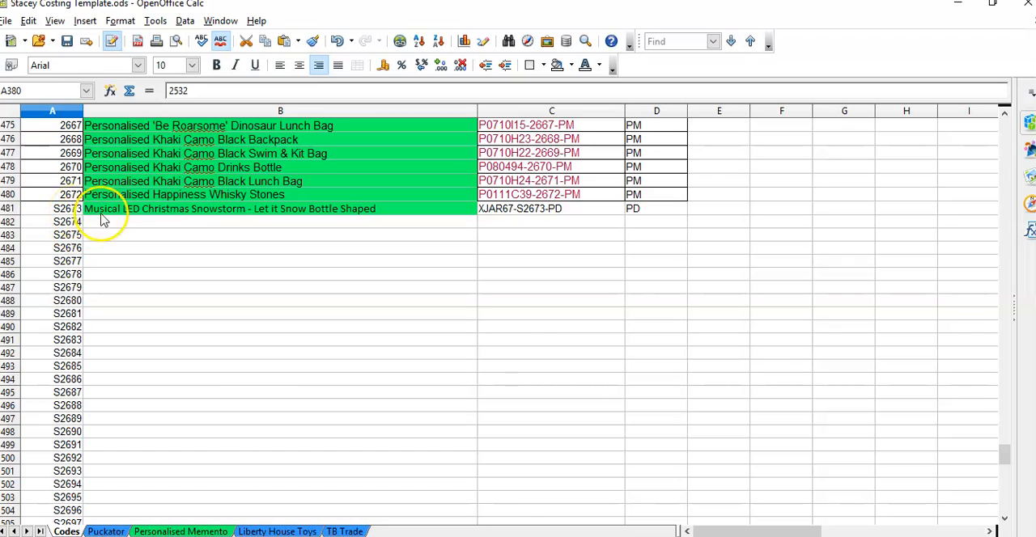
pyautogui.click(156, 210)
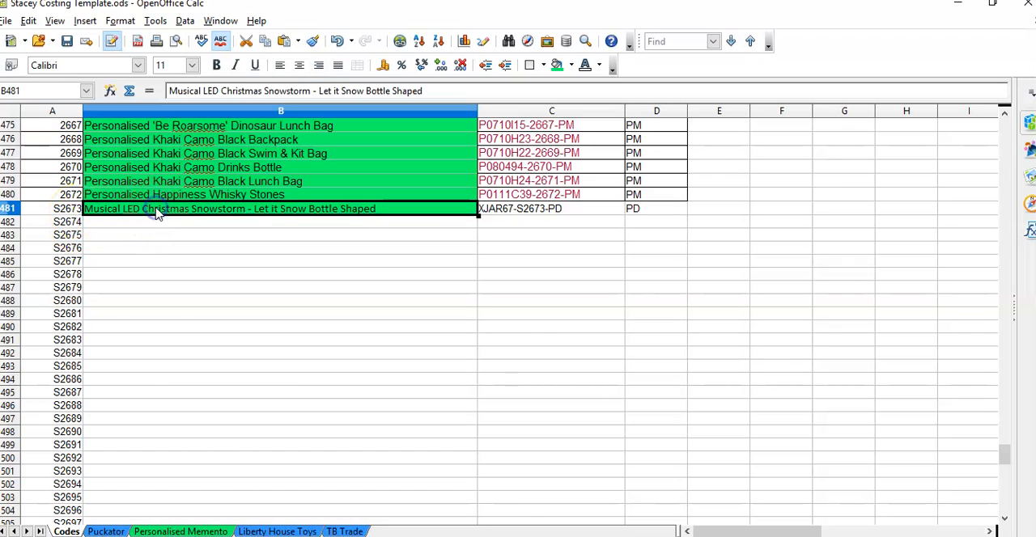
pyautogui.rightClick(156, 211)
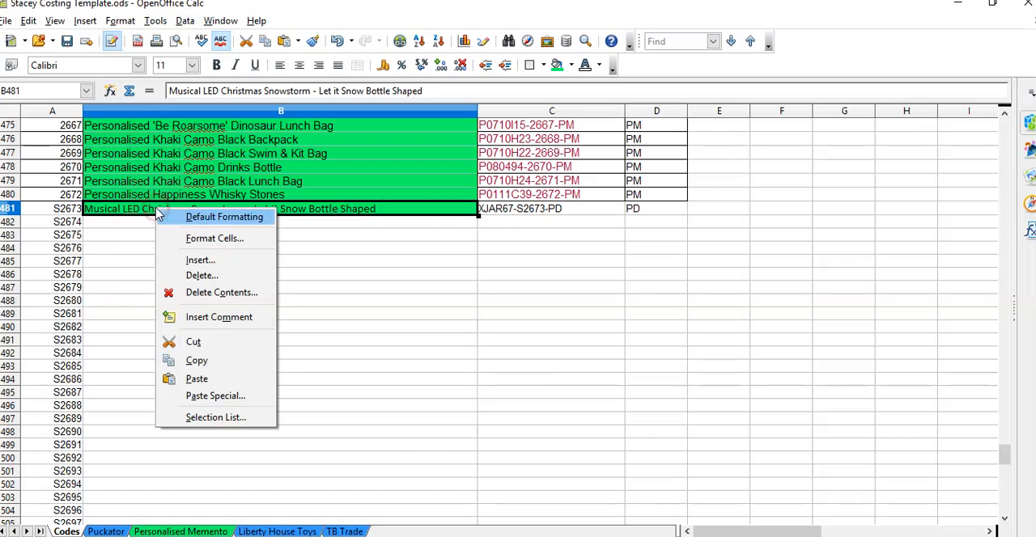
pyautogui.click(206, 281)
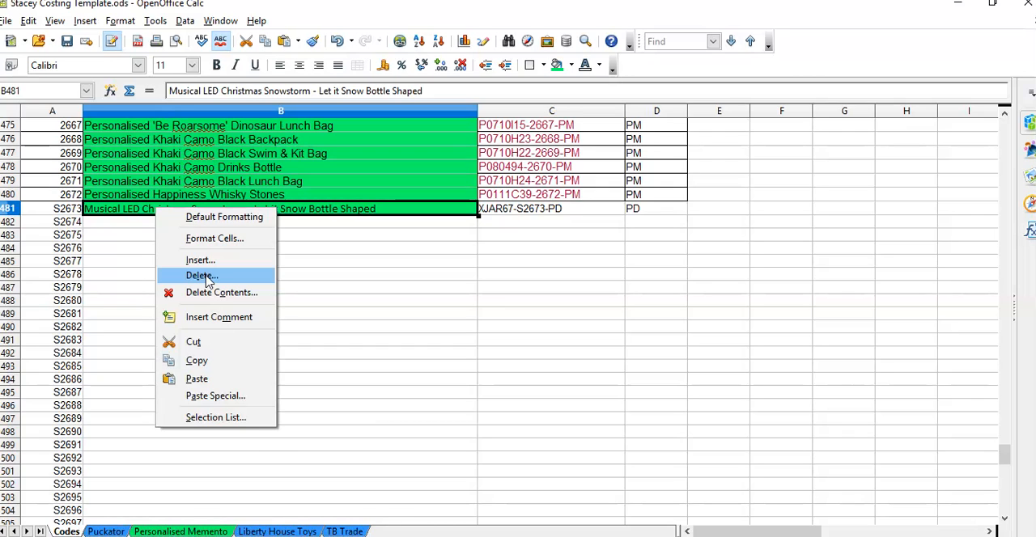
pyautogui.click(206, 278)
pyautogui.click(440, 300)
pyautogui.click(623, 253)
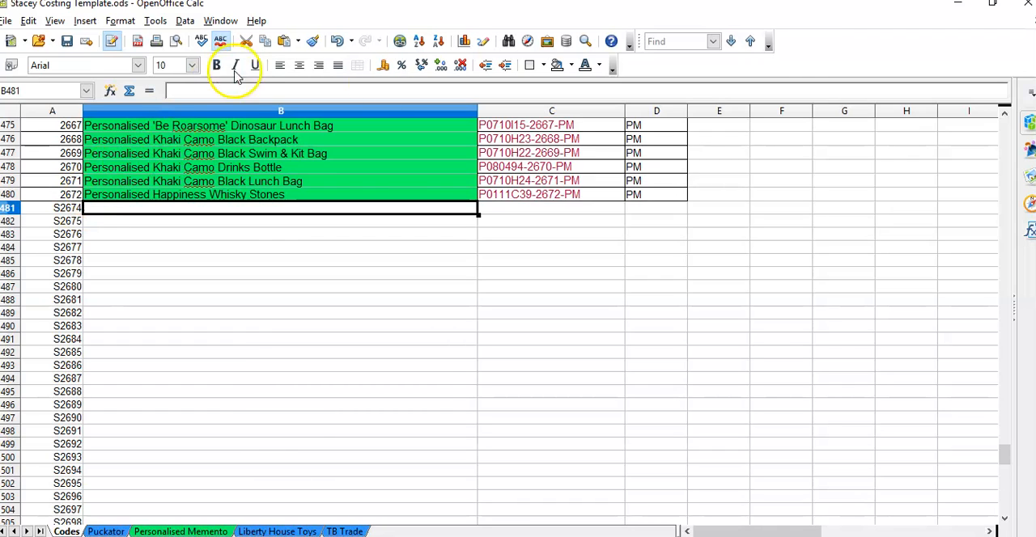
# Step: Undo the deletion of the bottle's row and reselect its name in B481
pyautogui.click(336, 42)
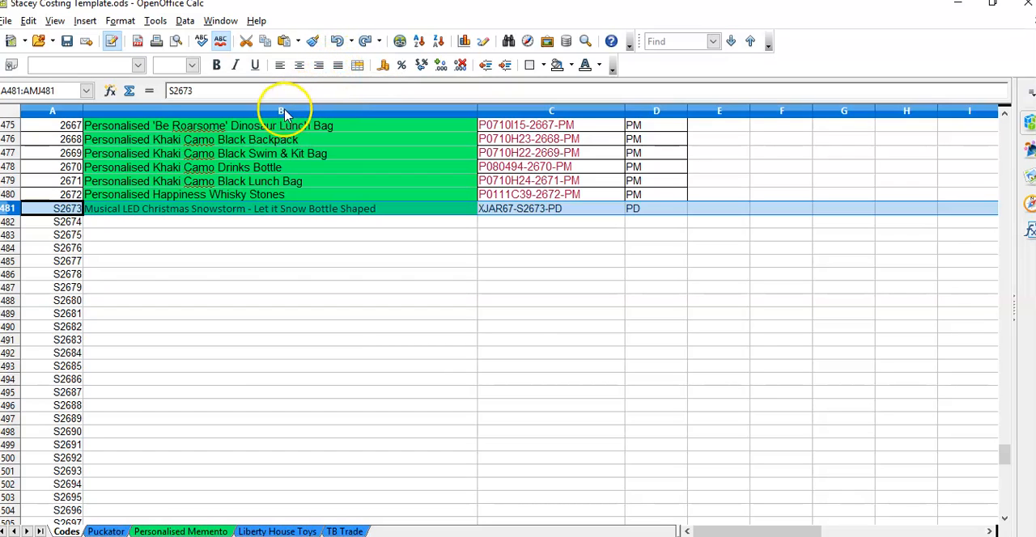
pyautogui.click(199, 210)
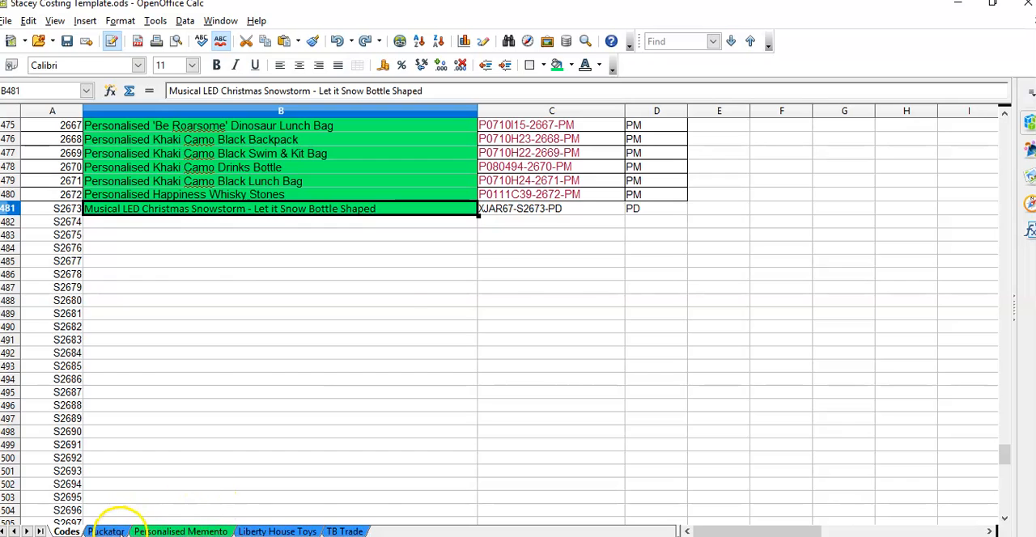
# Step: Reopen the wall clock's supplier page through its link on the Puckator sheet and close the earlier duplicate browser tab
pyautogui.click(109, 531)
pyautogui.click(209, 371)
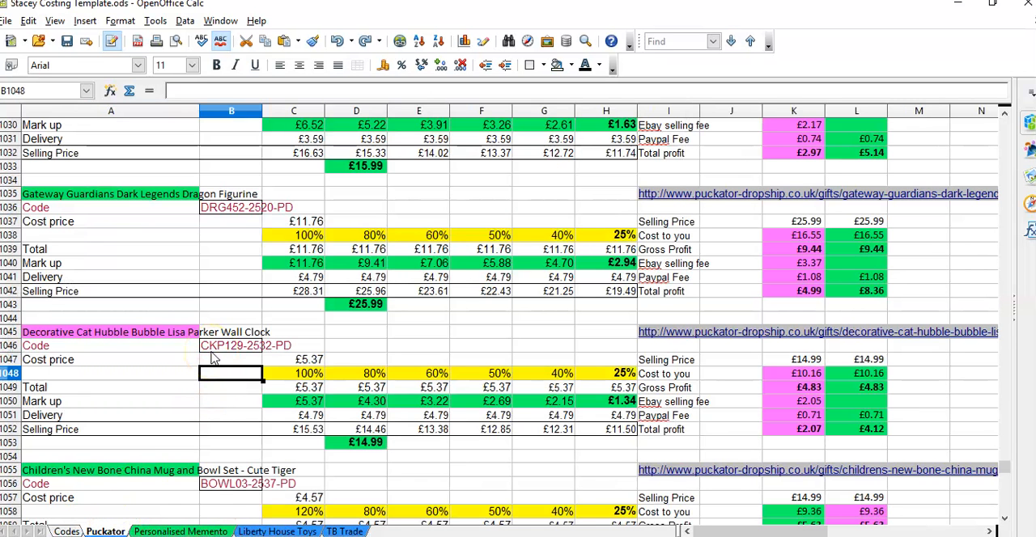
pyautogui.scroll(-1, 251, 335)
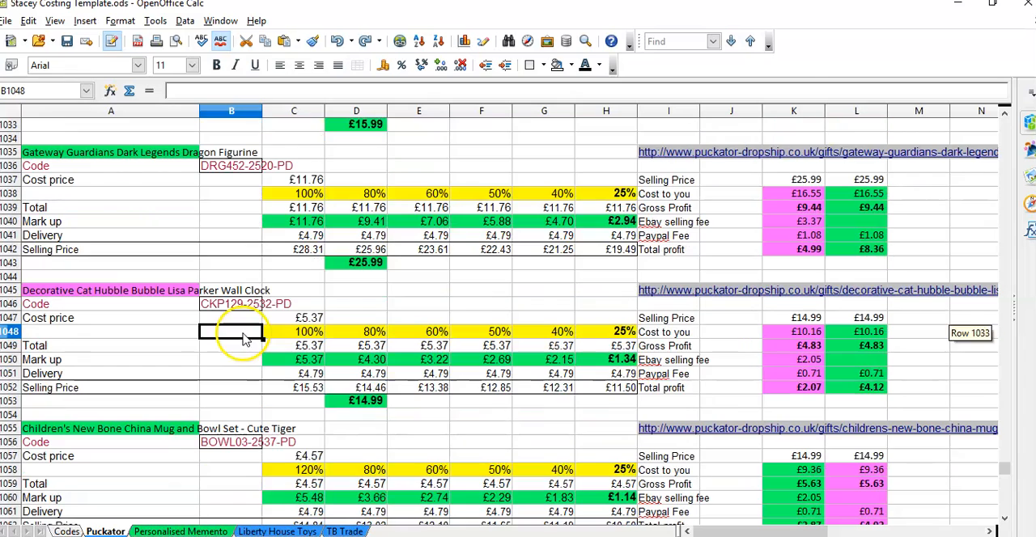
pyautogui.click(597, 290)
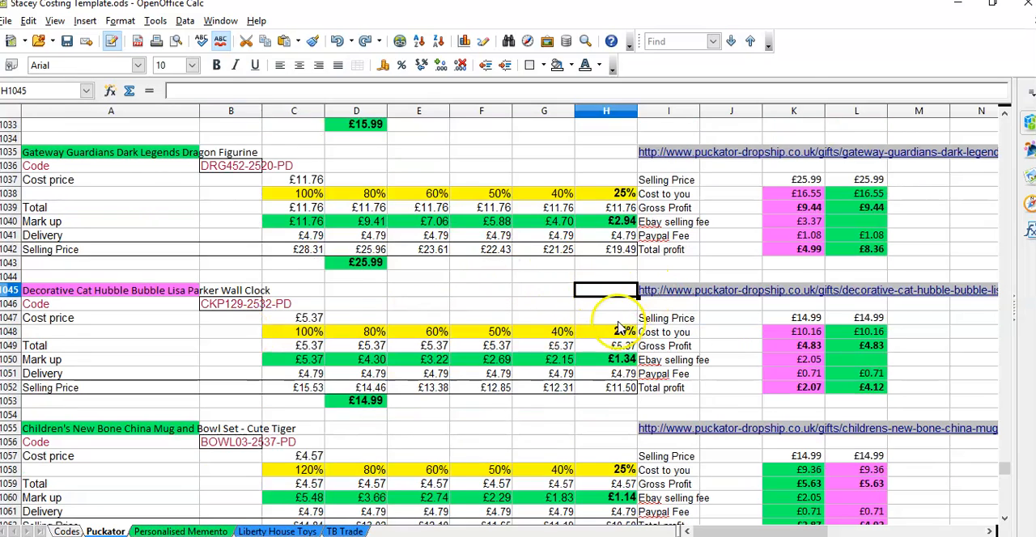
pyautogui.click(648, 291)
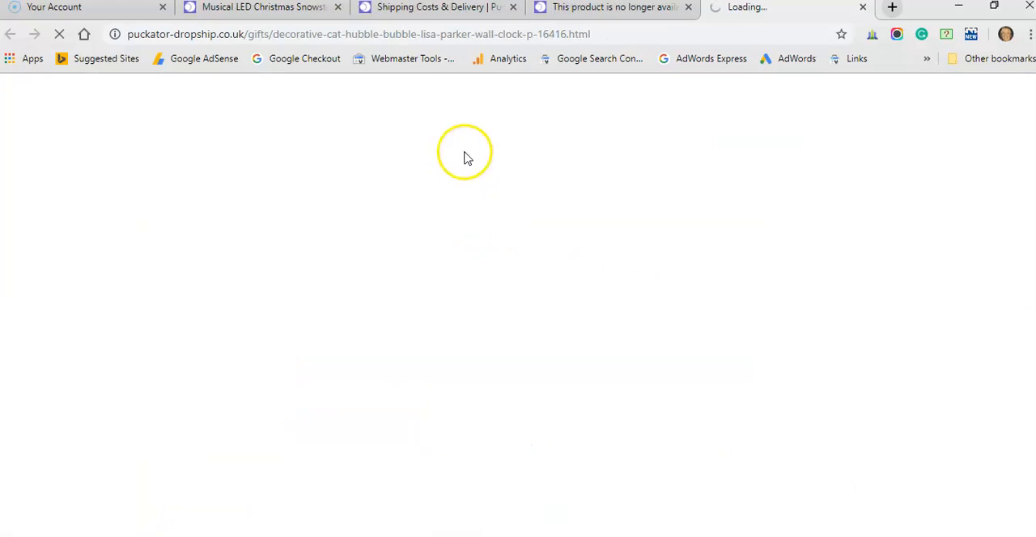
pyautogui.click(688, 7)
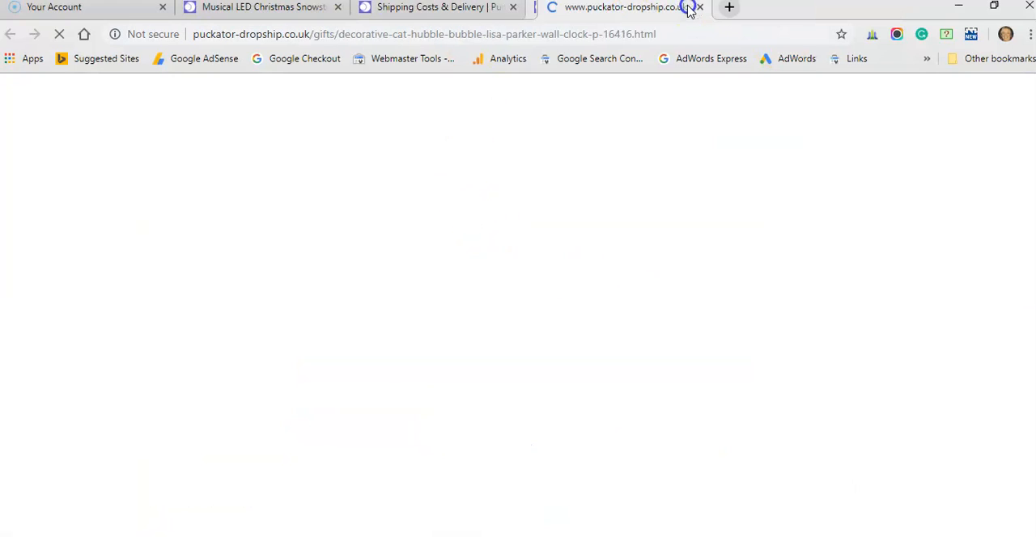